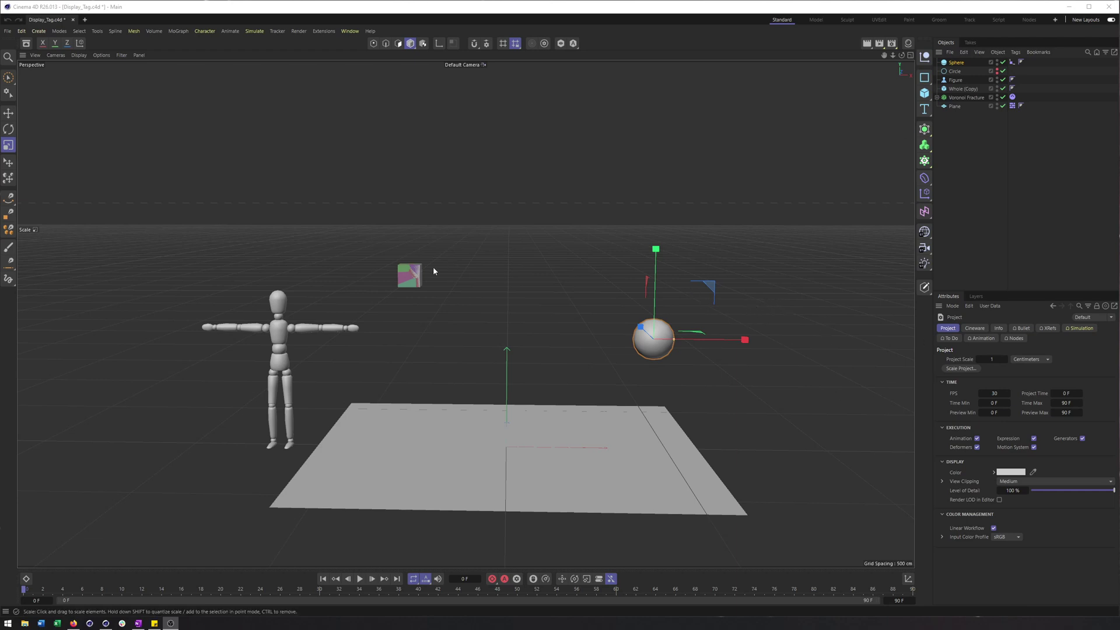
Move the Voronoi Fracture cube sideways to uncover the solid cube behind it, and undo the move
left_click(289, 331)
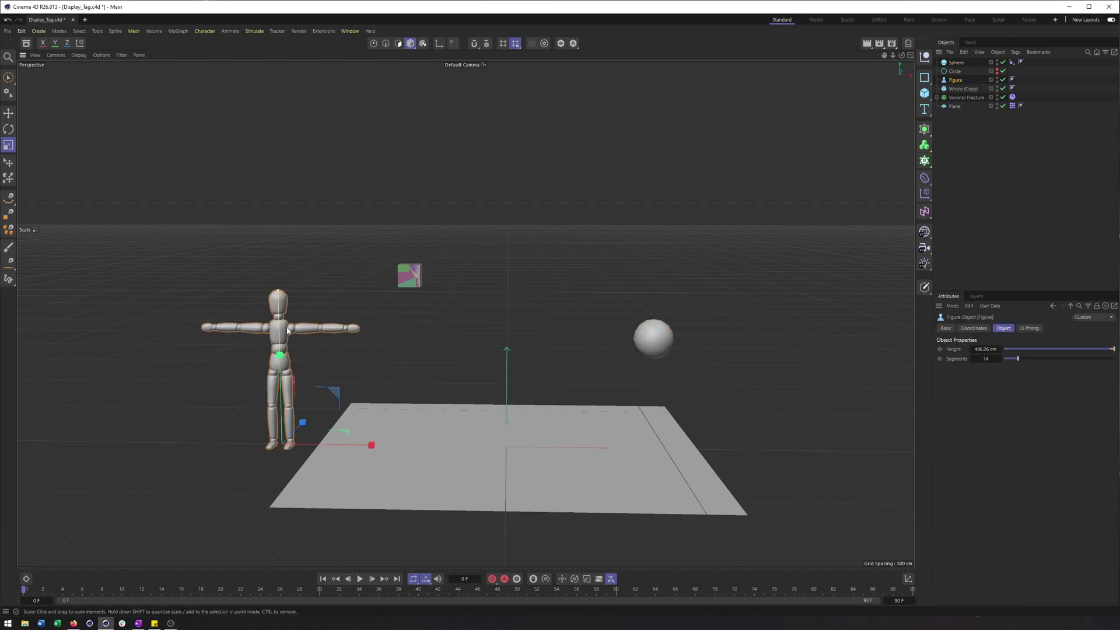
left_click(408, 281)
key("e")
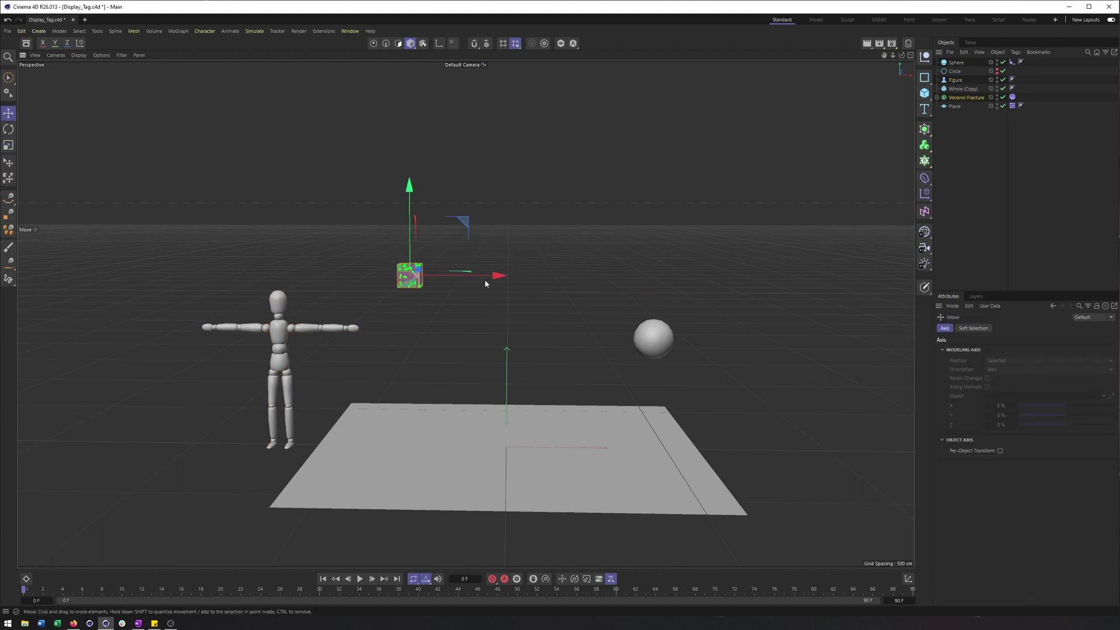
left_click_drag(485, 284, 531, 278)
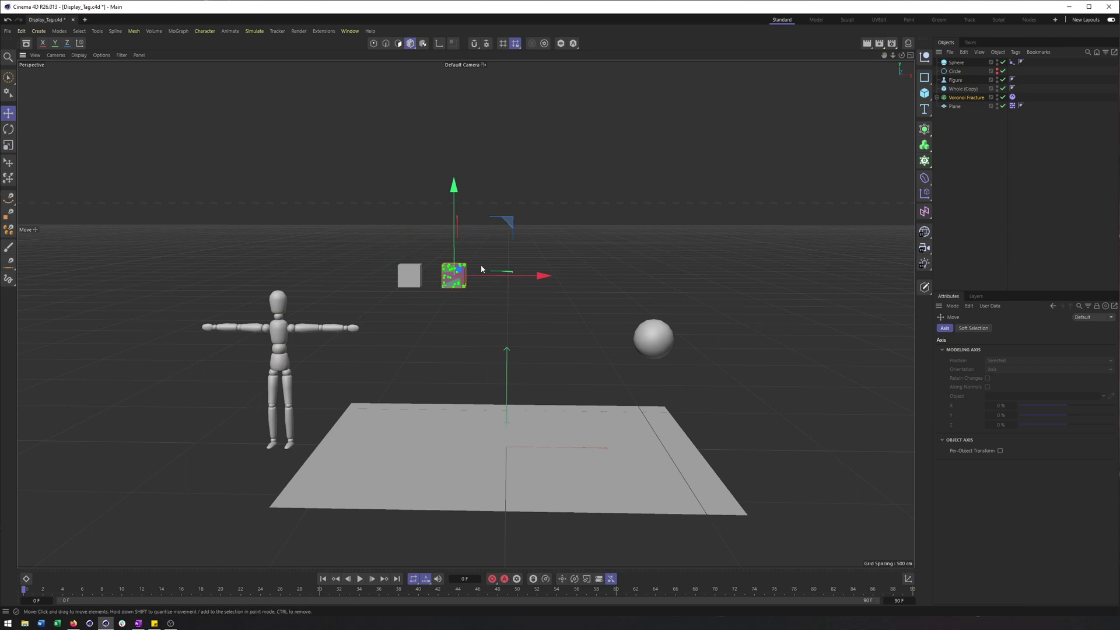
left_click(411, 277)
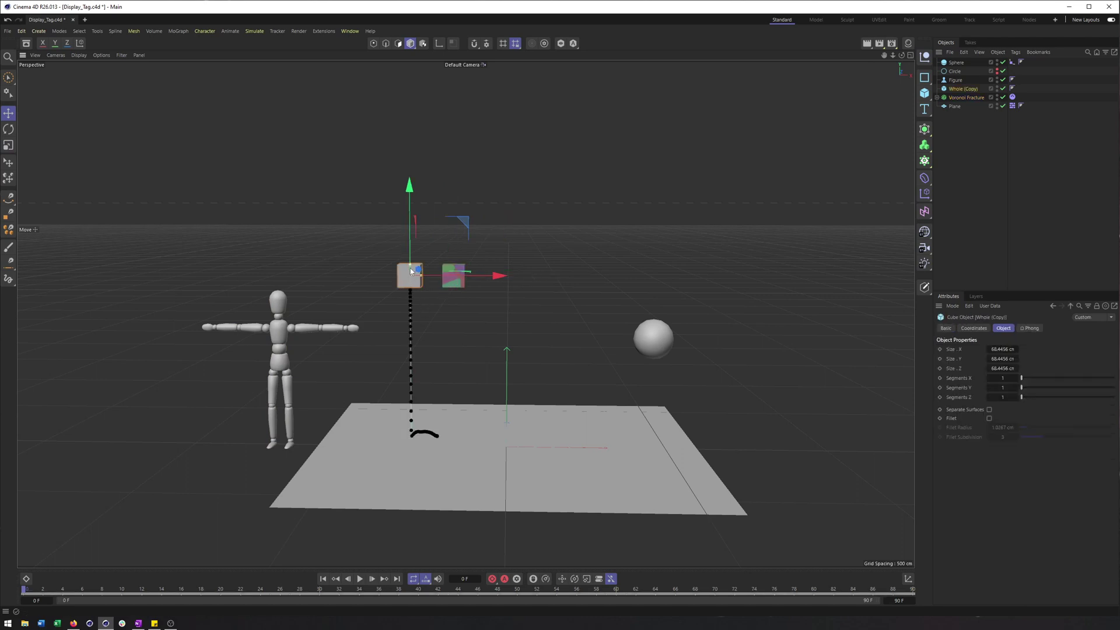
key("ctrl+z")
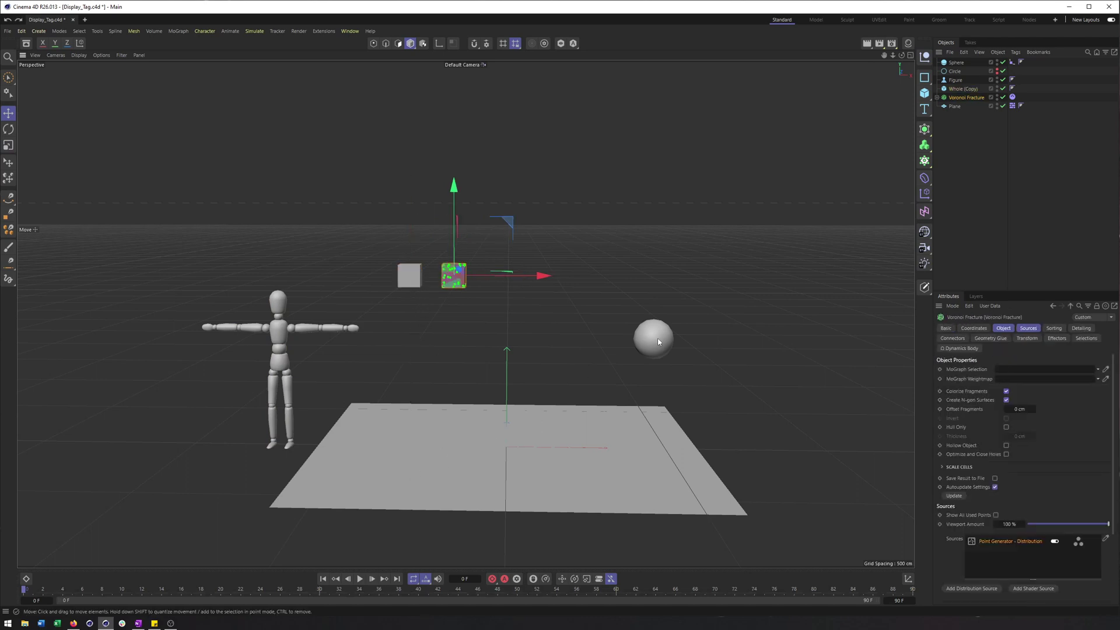
key("ctrl+z")
left_click(654, 349)
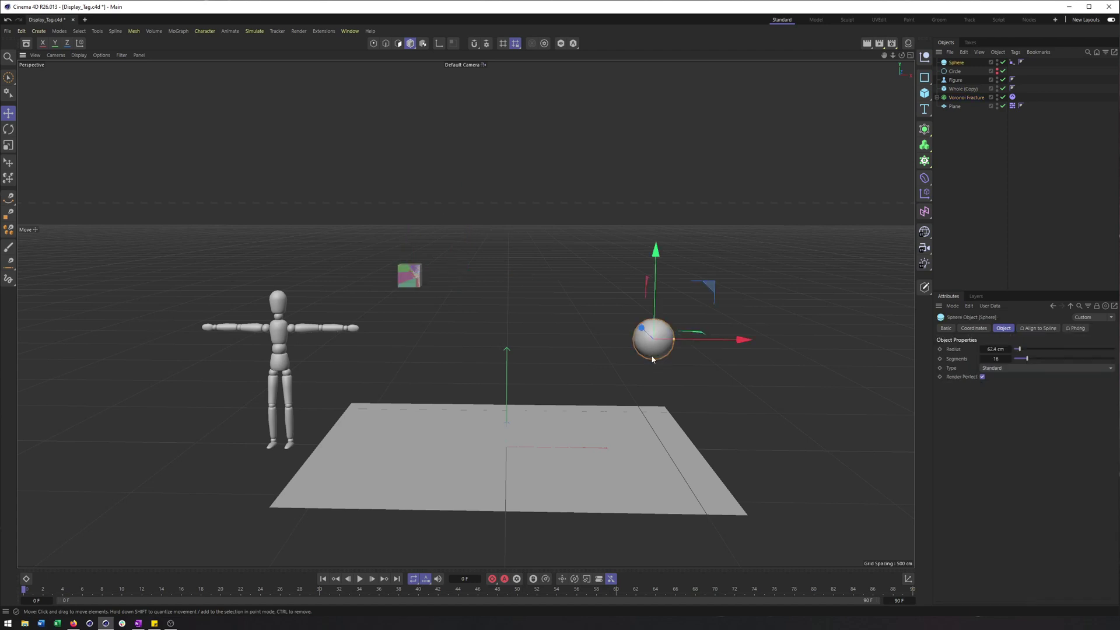
middle_click_drag(607, 327, 624, 334, "alt")
right_click_drag(624, 334, 640, 324, "alt")
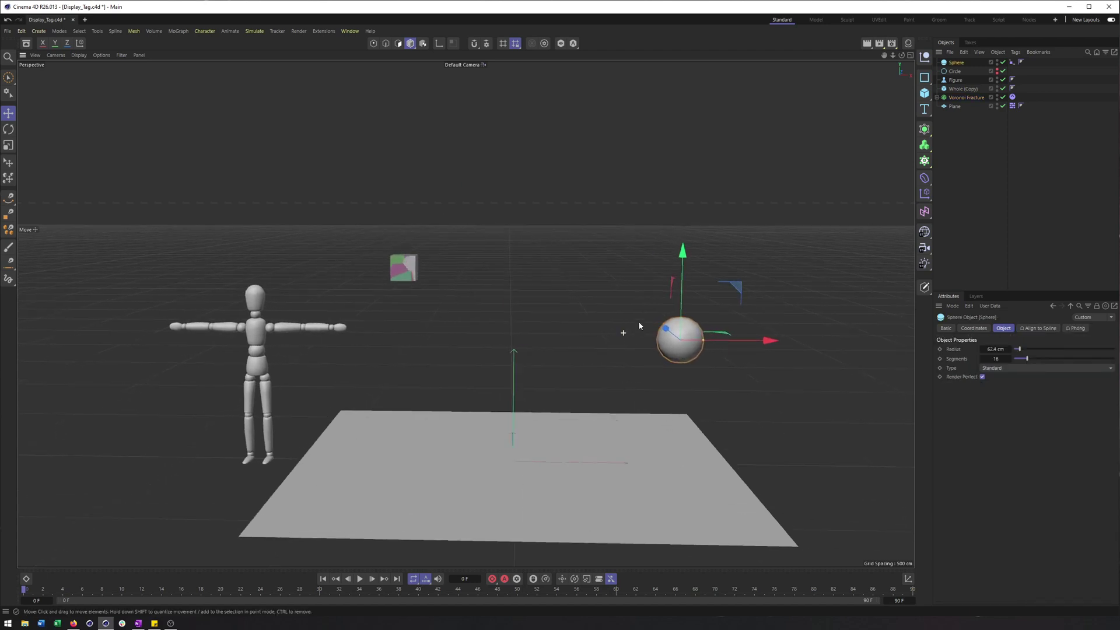
middle_click_drag(640, 324, 647, 332, "alt")
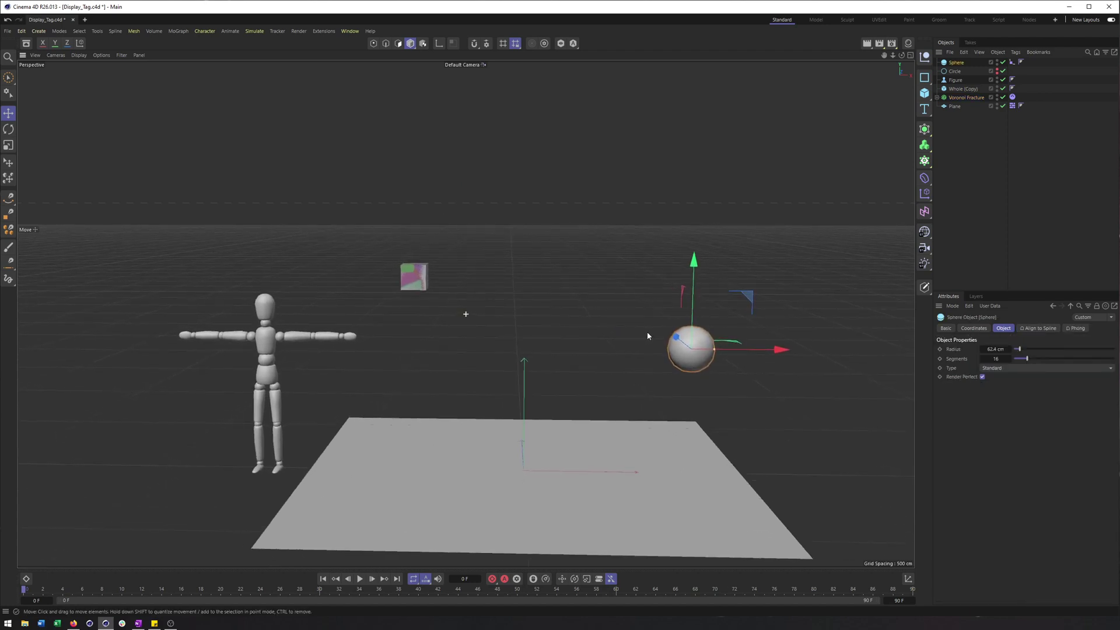
Add a Display render tag to the Figure object and enable its shading mode override
left_click(267, 306)
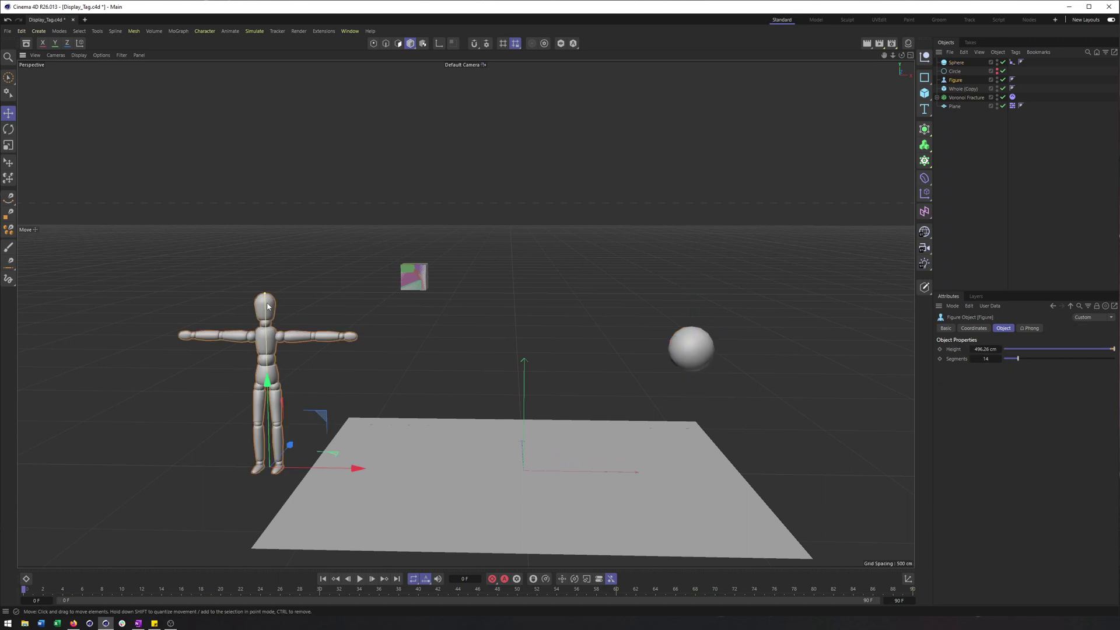
right_click(962, 83)
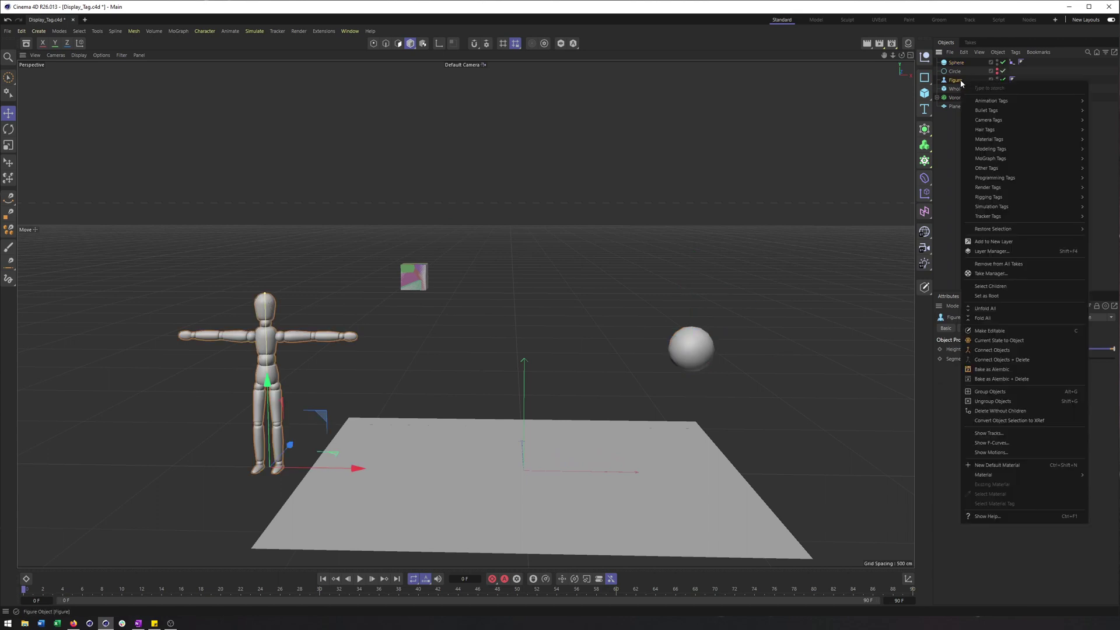
mouse_move(1001, 191)
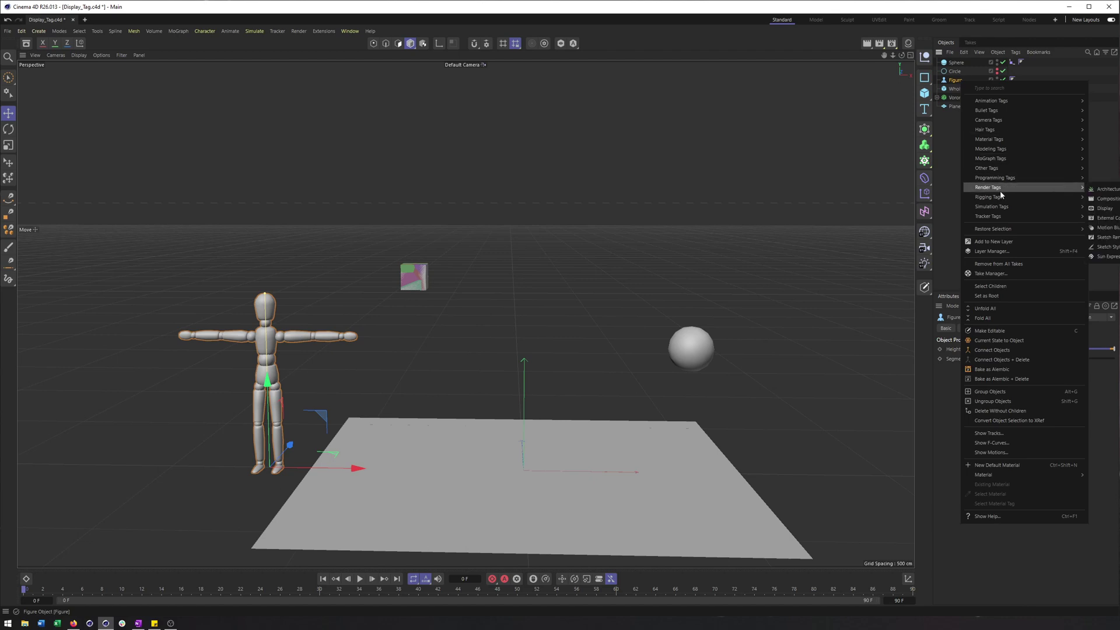
left_click(1096, 210)
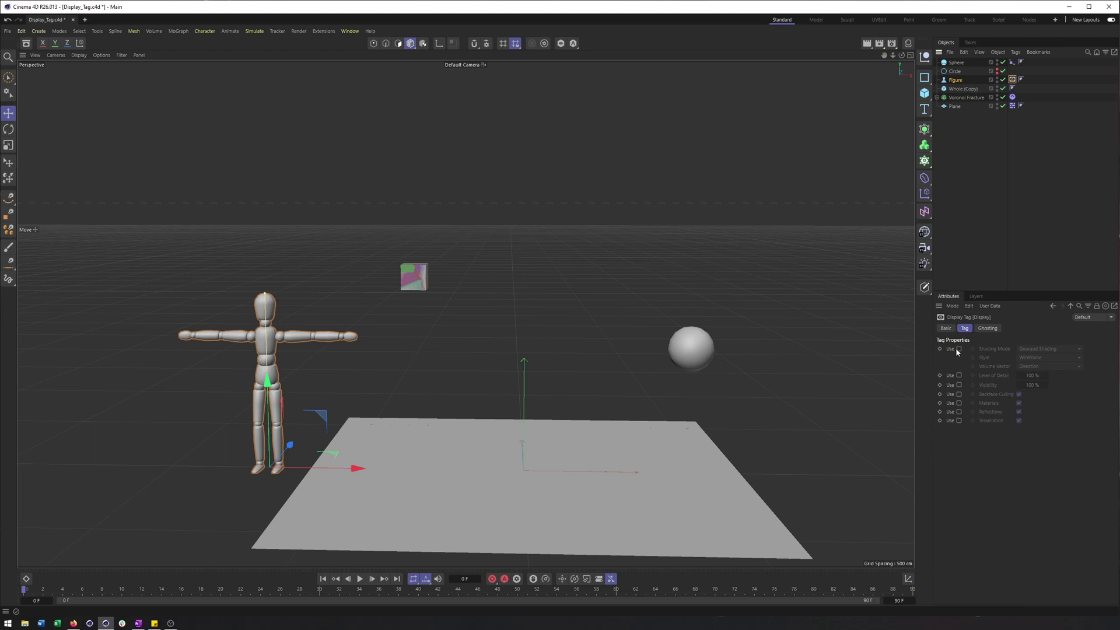
left_click(959, 349)
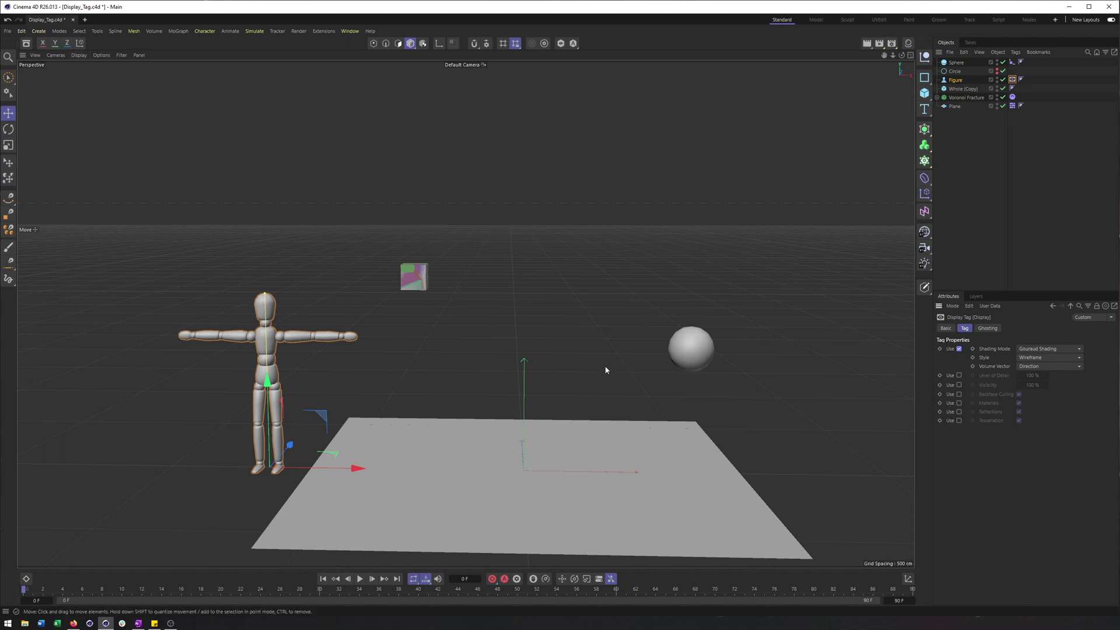
Set the shading mode in the figure's Display tag to Lines
middle_click_drag(556, 405, 577, 398, "alt")
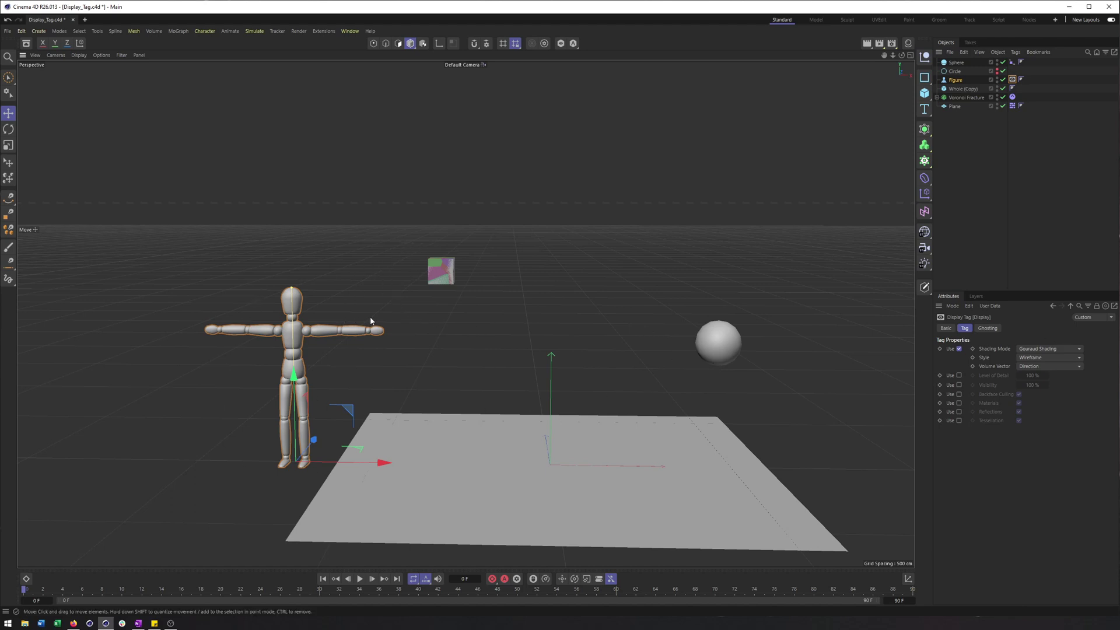
left_click(296, 317)
left_click(1012, 80)
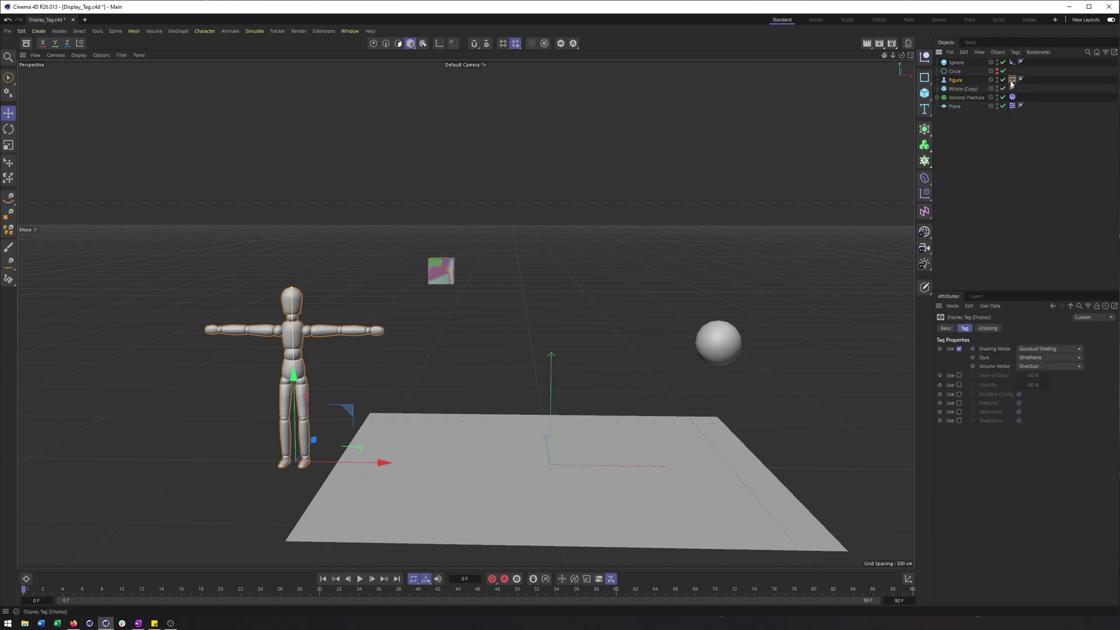
left_click(1033, 349)
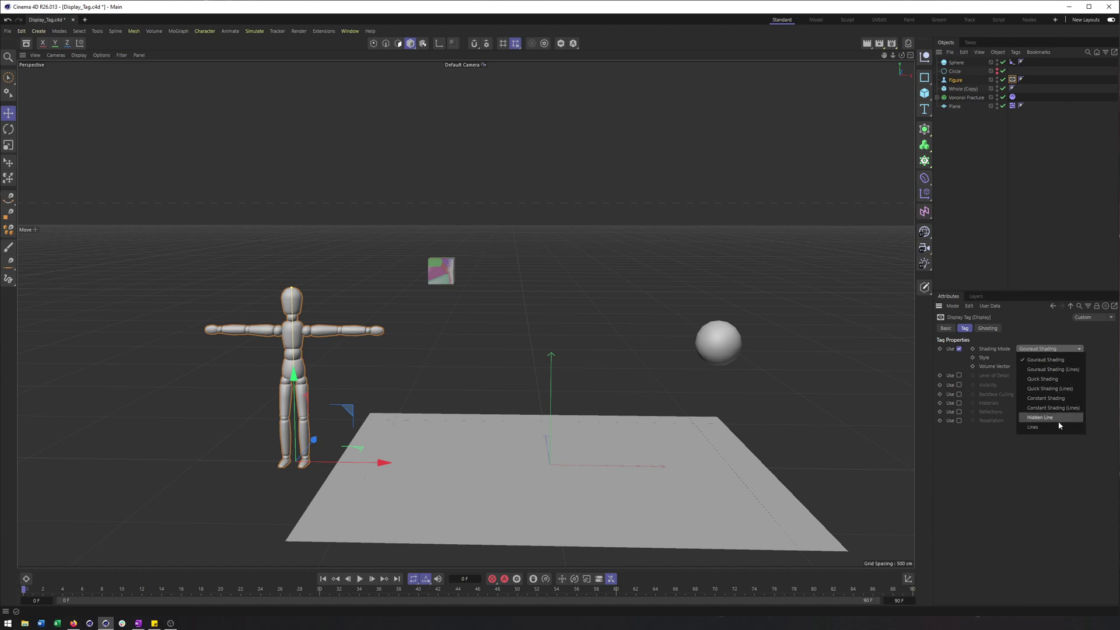
left_click(1044, 427)
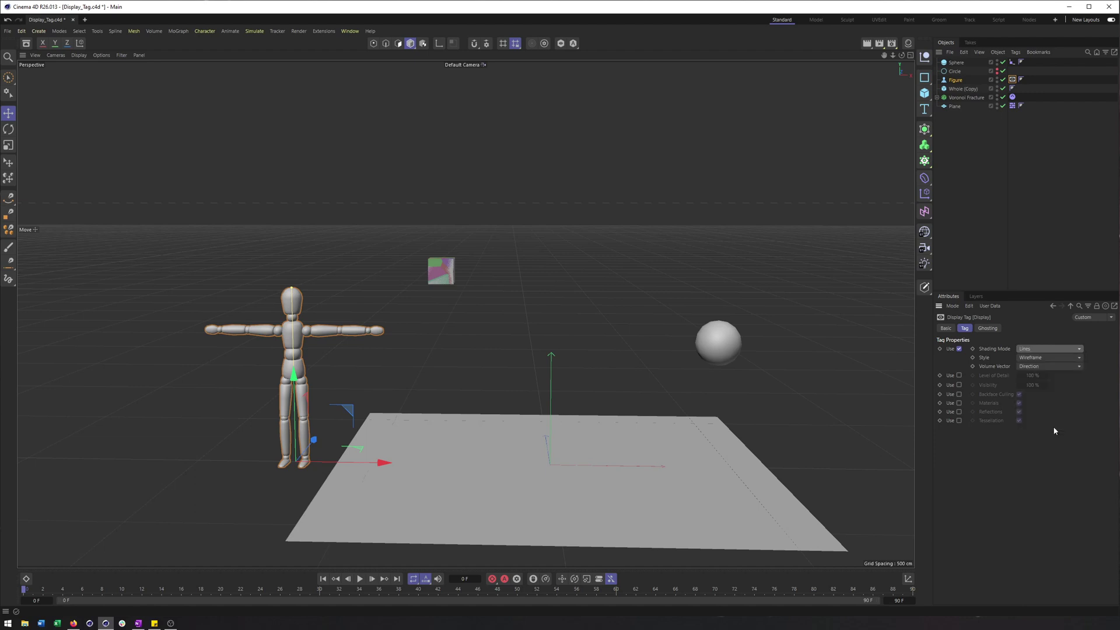
Change the figure's Display tag shading mode to Hidden Line
left_click(1054, 350)
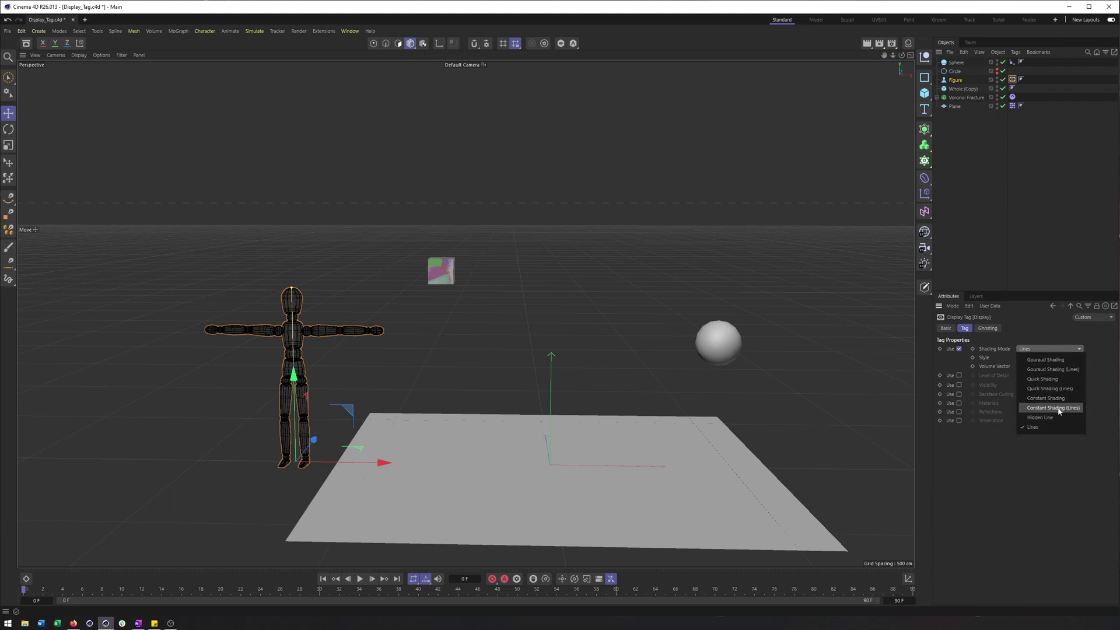
left_click(1045, 417)
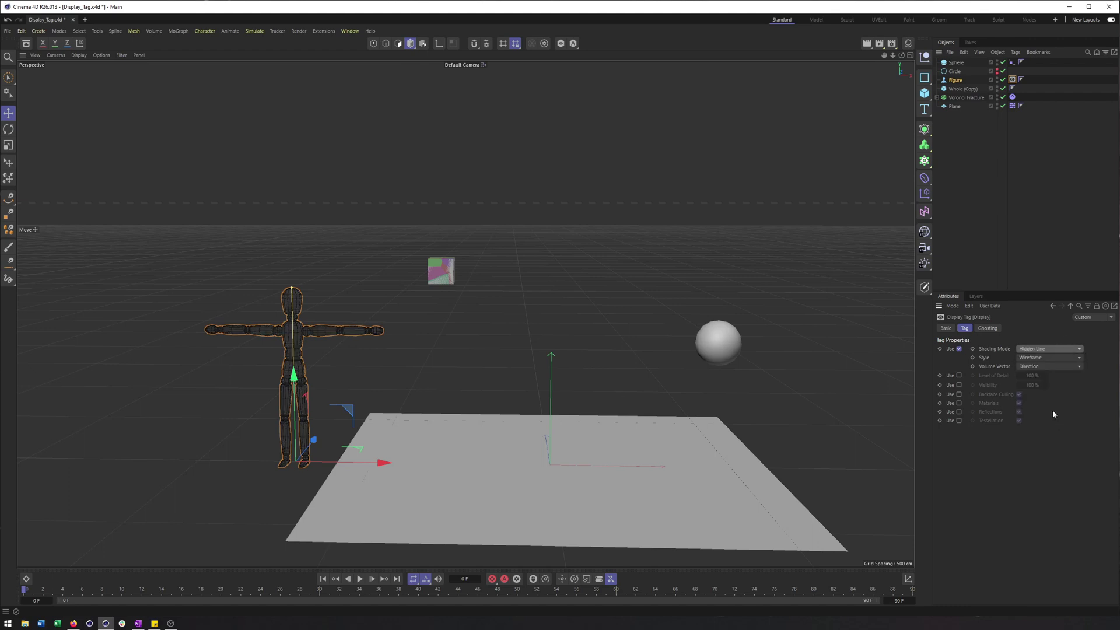
left_click(1052, 348)
left_click(994, 361)
Review the viewport's own shading options and compare the figure with the tag's shading override off and on
left_click(78, 55)
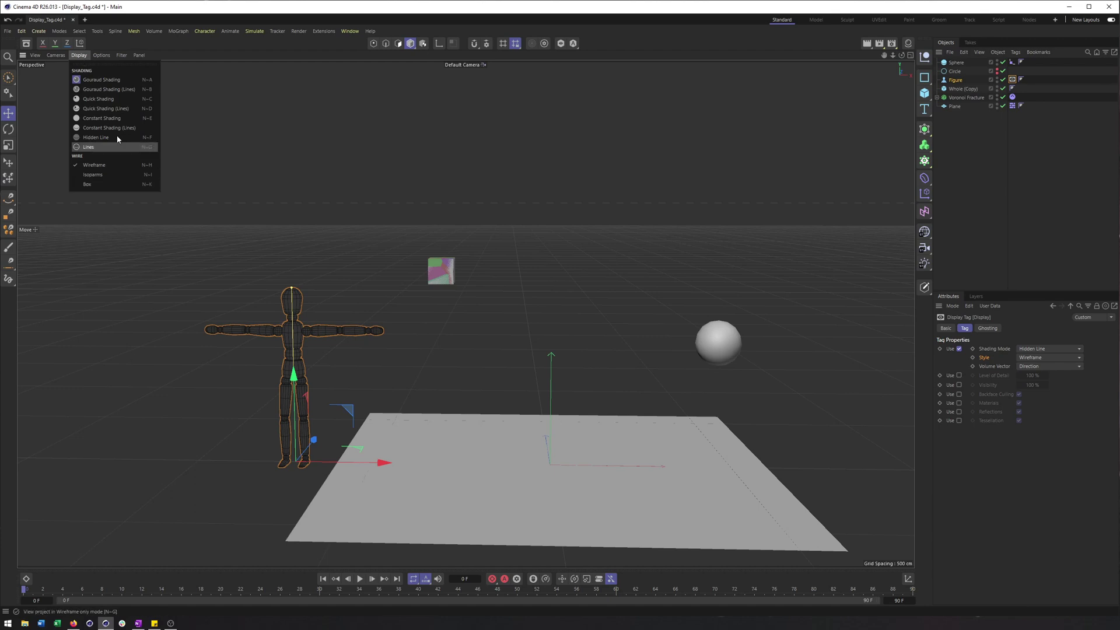
left_click(965, 329)
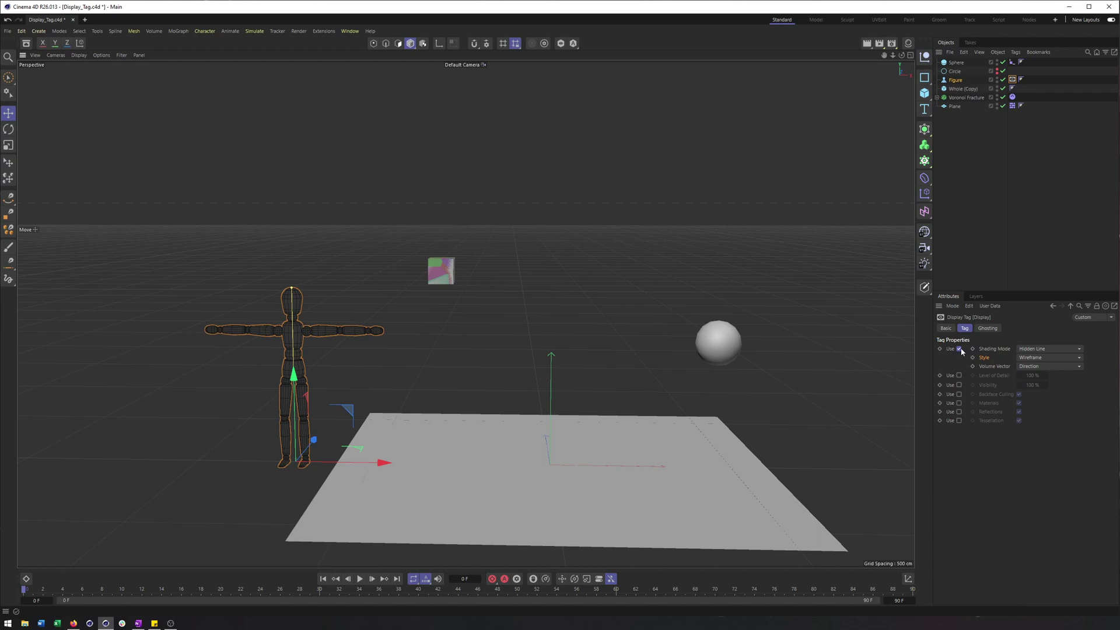
left_click(959, 349)
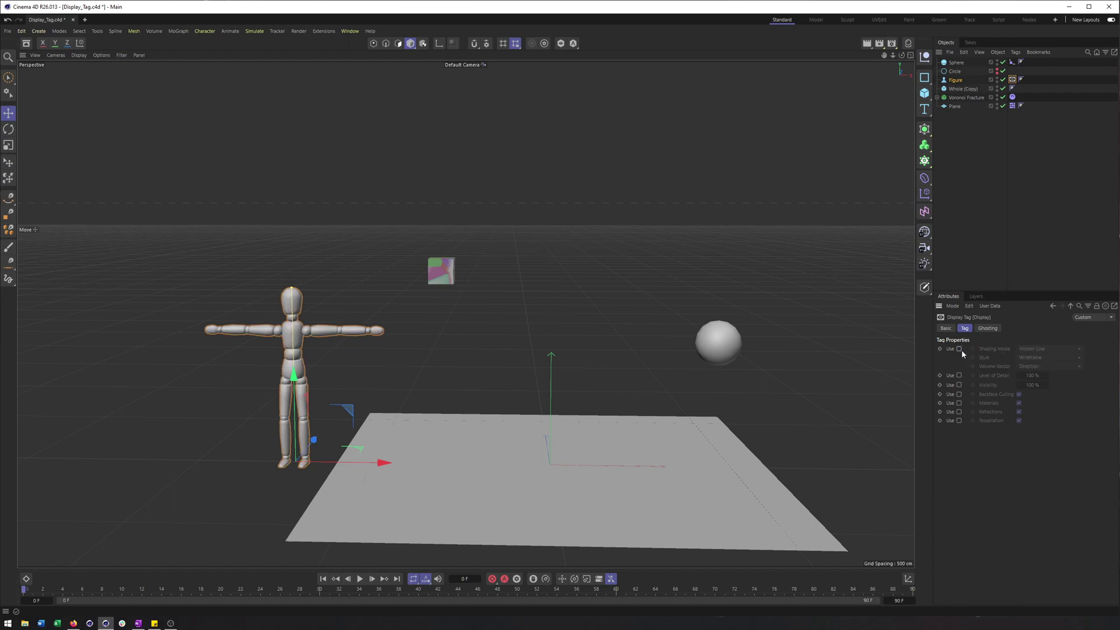
left_click(960, 349)
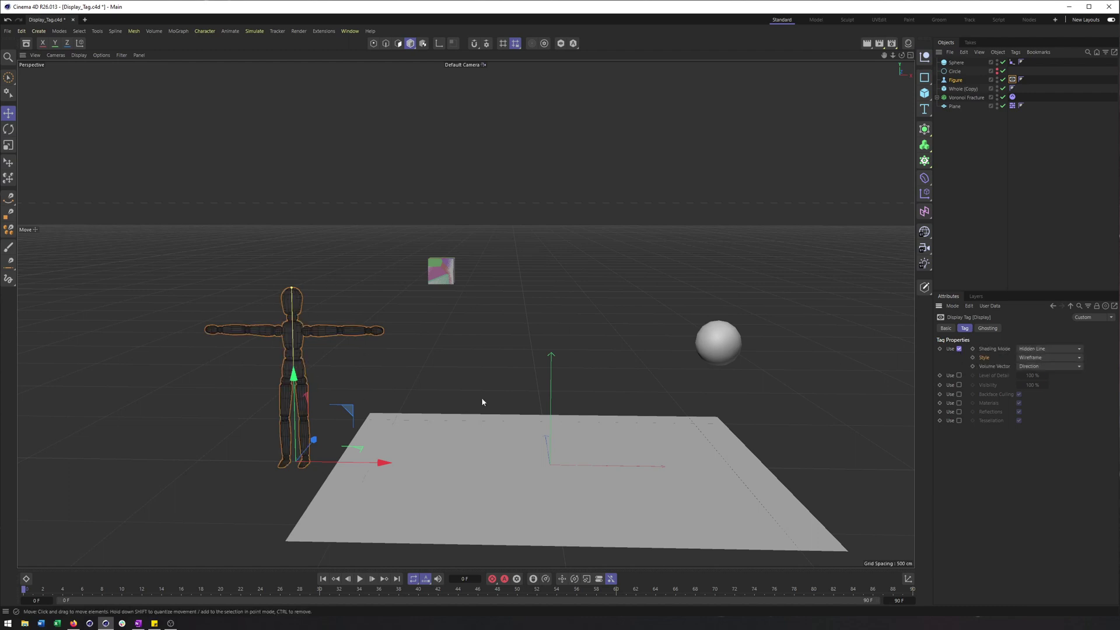
Set the style in the figure's Display tag to Box, keeping the Hidden Line shading mode
left_click(1046, 351)
left_click(1021, 330)
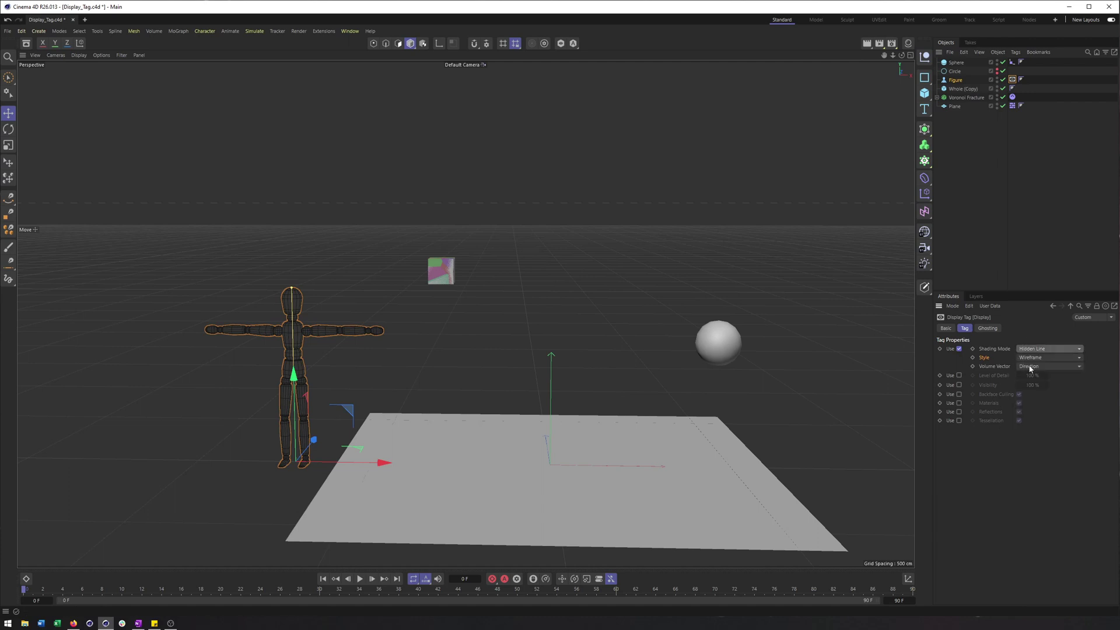
left_click(1035, 357)
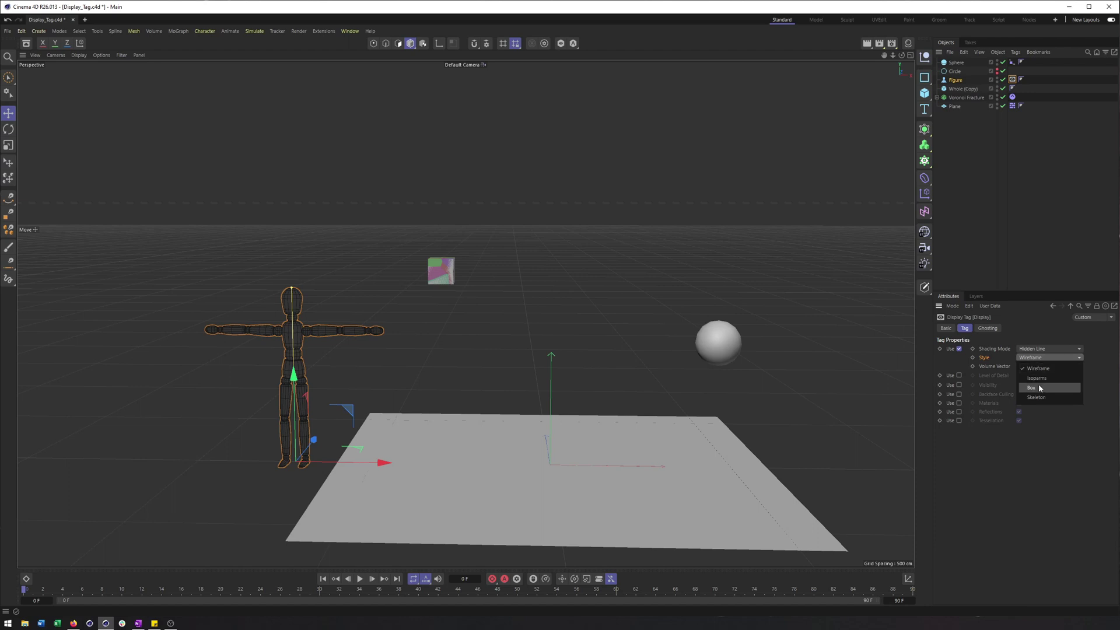
left_click(1040, 388)
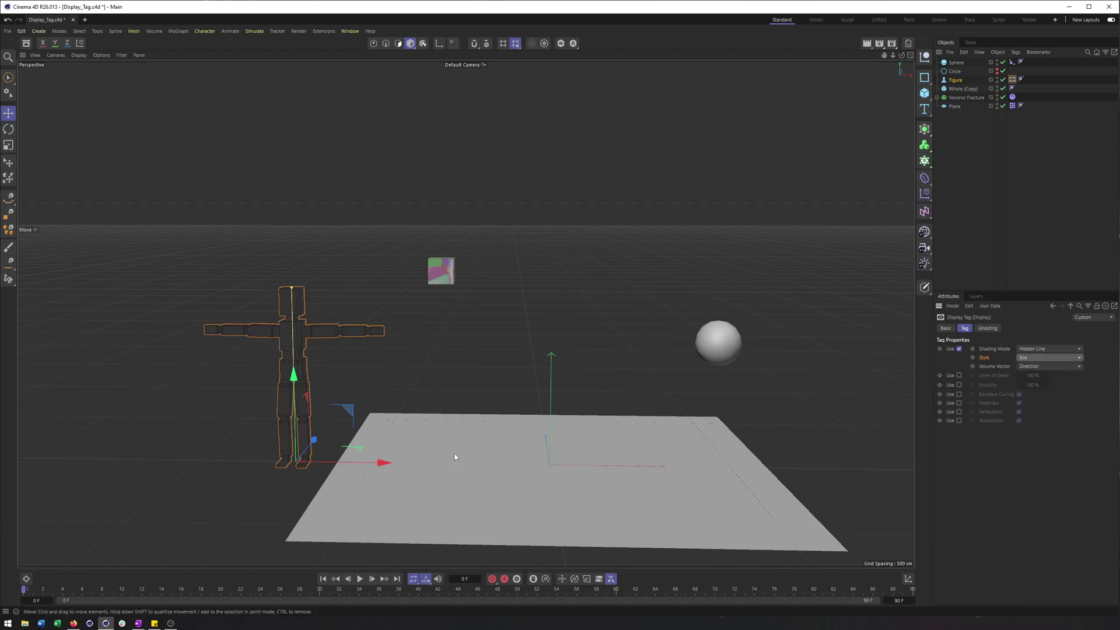
Turn off the Display tag's shading override and enable its Visibility override for the figure
left_click(959, 349)
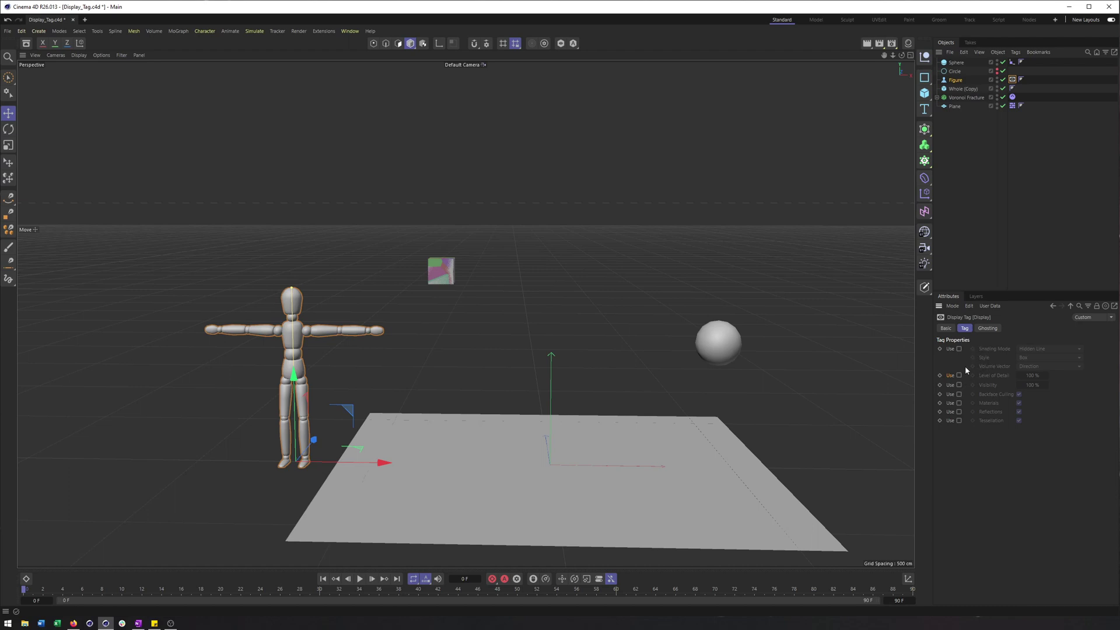
middle_click_drag(550, 320, 684, 316, "alt")
scroll(589, 323, "up", 1)
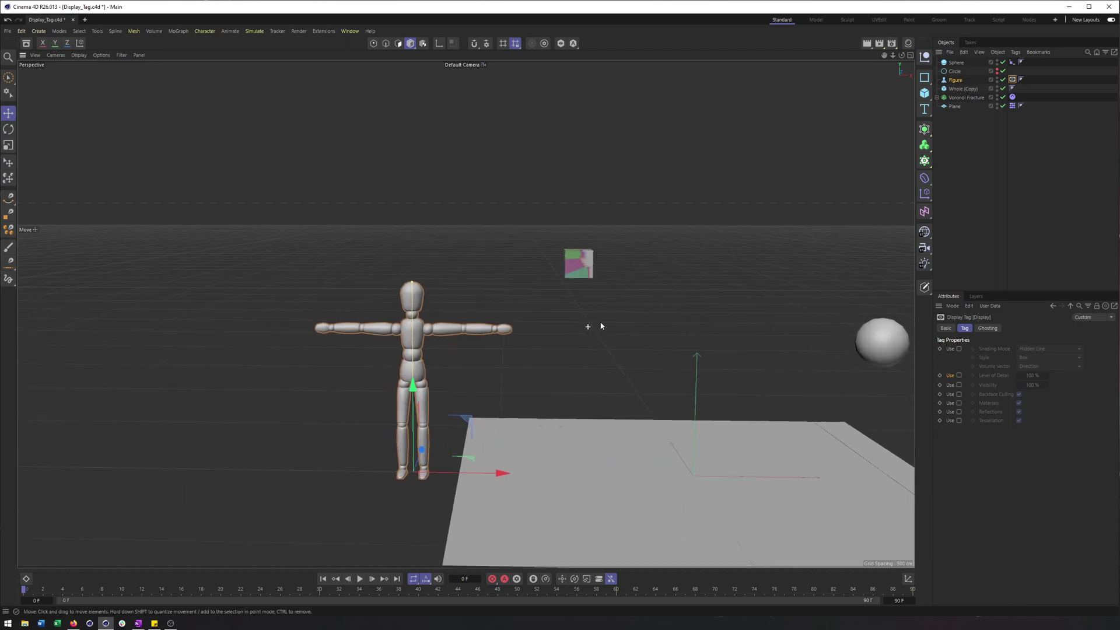
middle_click_drag(598, 323, 701, 327, "alt")
middle_click_drag(779, 356, 785, 345, "alt")
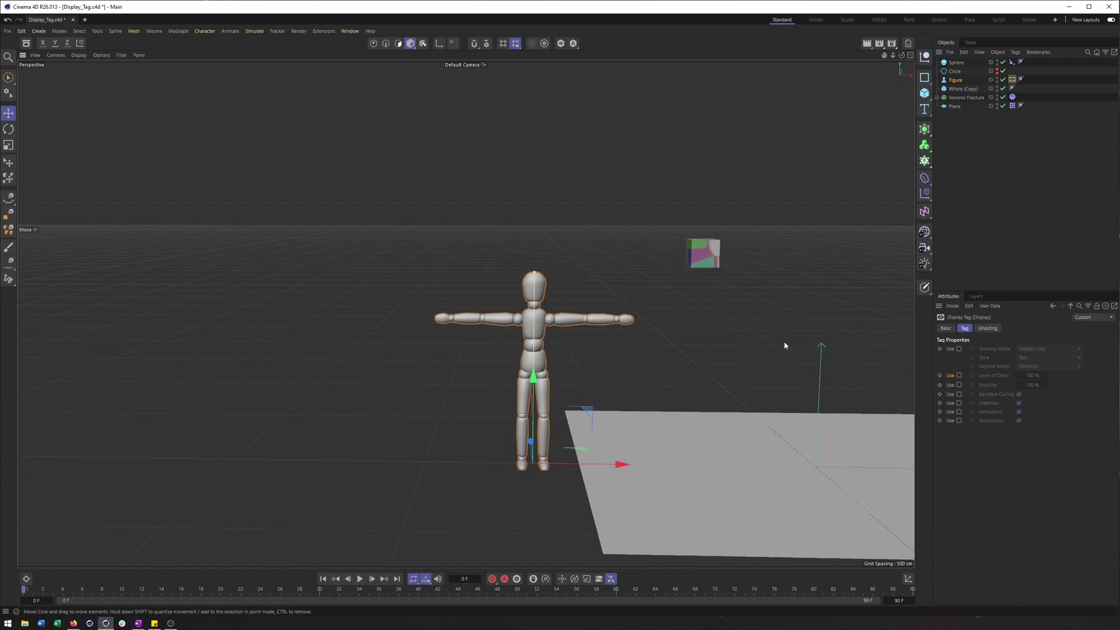
left_click(959, 385)
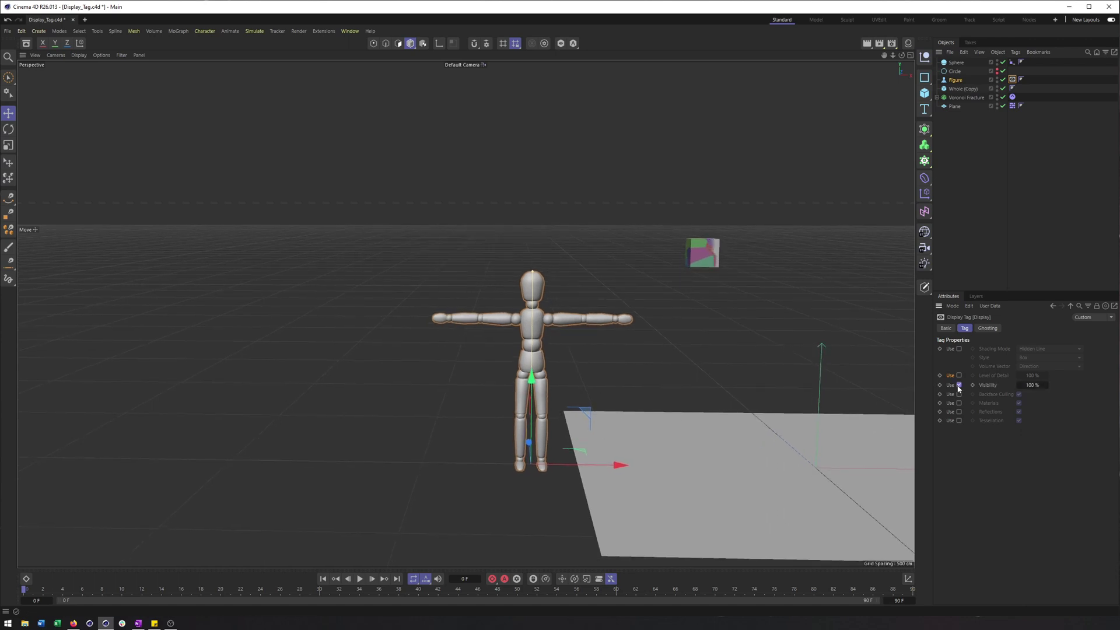
middle_click_drag(697, 382, 673, 393, "alt")
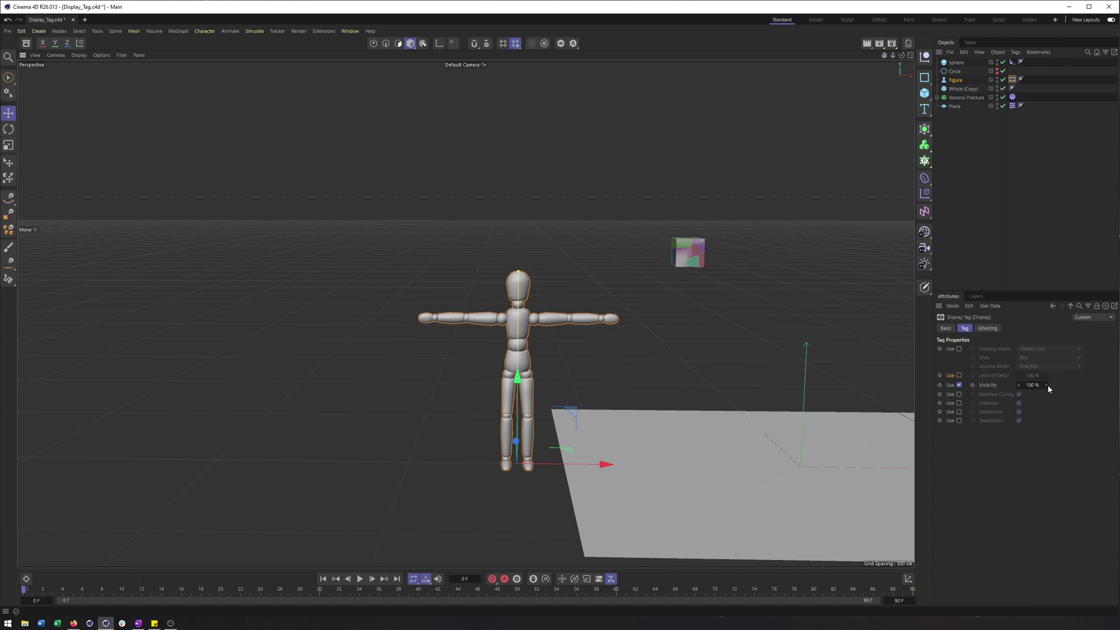
Keyframe the figure's Display tag visibility at 0% on frame 0 and 100% on frame 30
left_click_drag(1048, 384, 1035, 384)
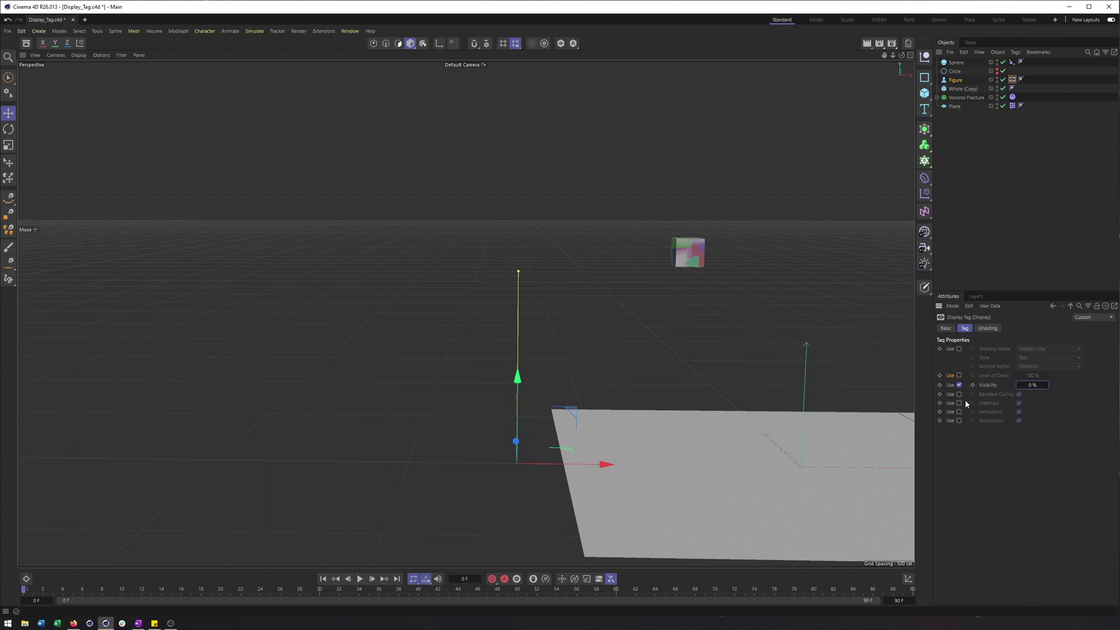
left_click(973, 385)
left_click(321, 594)
left_click_drag(1046, 386, 1105, 386)
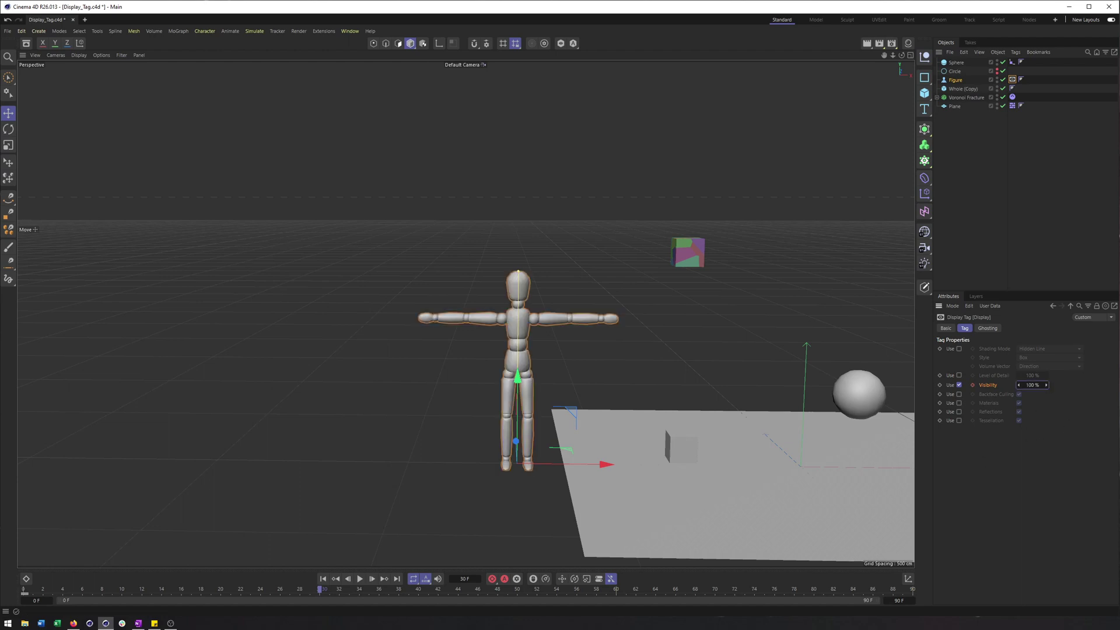
left_click(972, 385)
Set the render range's start frame to 0 and render the animation to the Picture Viewer without saving a file
left_click(891, 43)
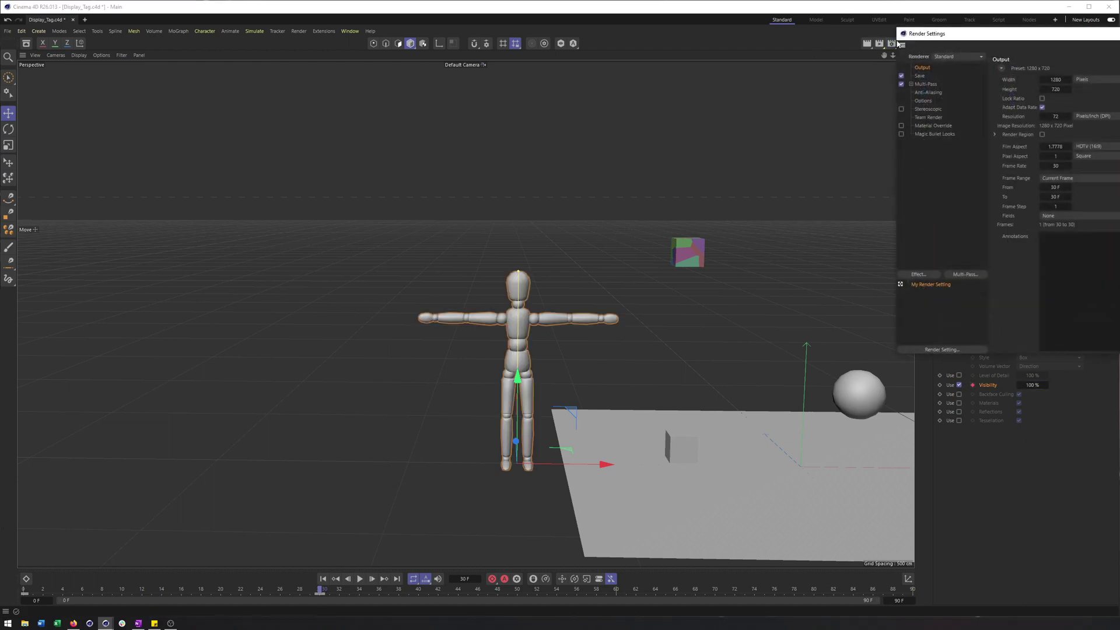
left_click(1061, 188)
type("0")
key("Return")
left_click(879, 43)
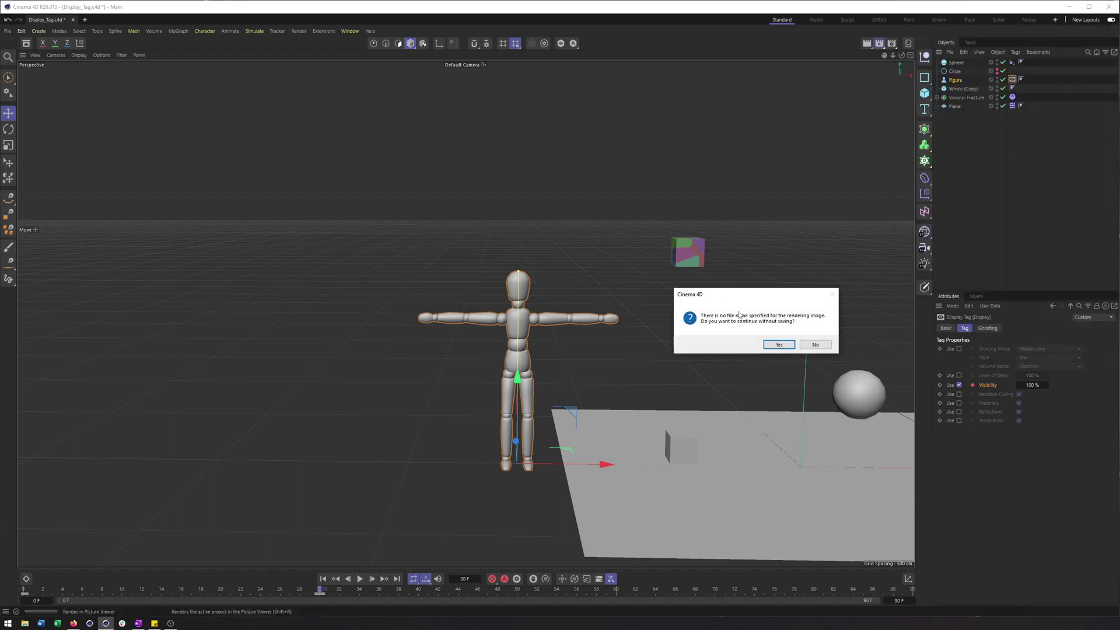
left_click(779, 344)
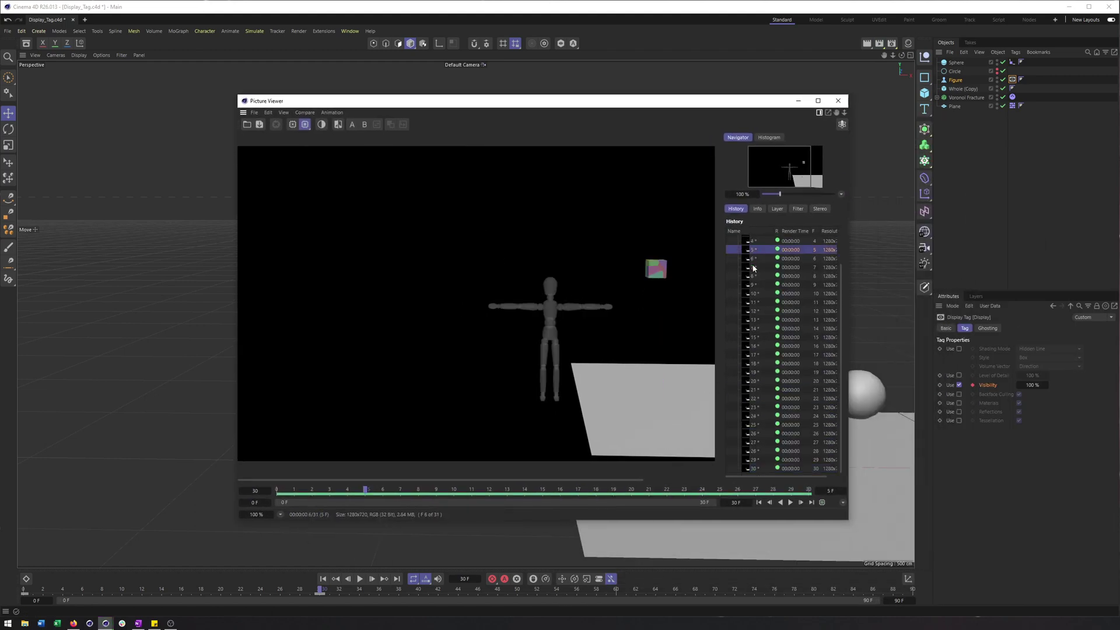
Play and scrub the rendered frames, inspect the figure's fade-in up close, and close the Picture Viewer
left_click(751, 251)
left_click_drag(762, 269, 769, 457)
left_click(791, 503)
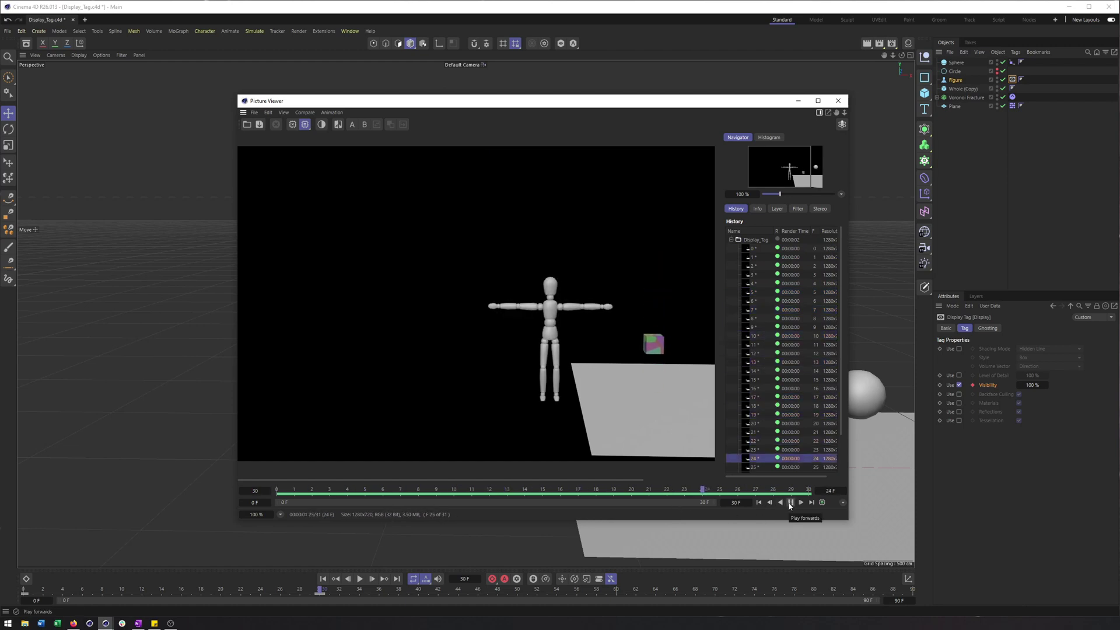
left_click(790, 503)
scroll(548, 337, "up", 6)
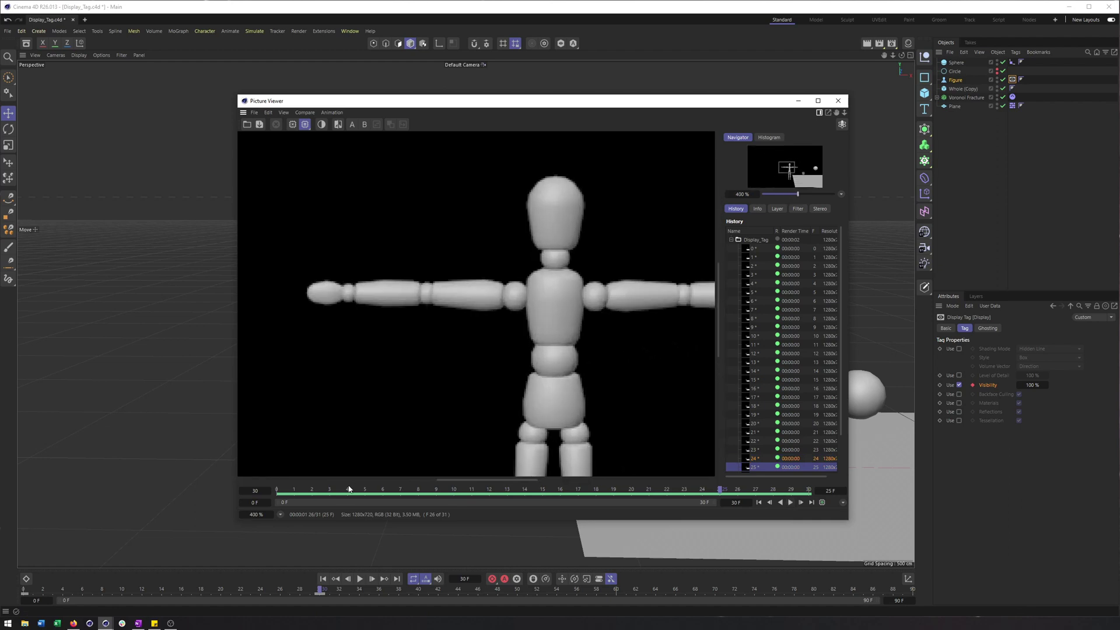
left_click_drag(322, 491, 385, 491)
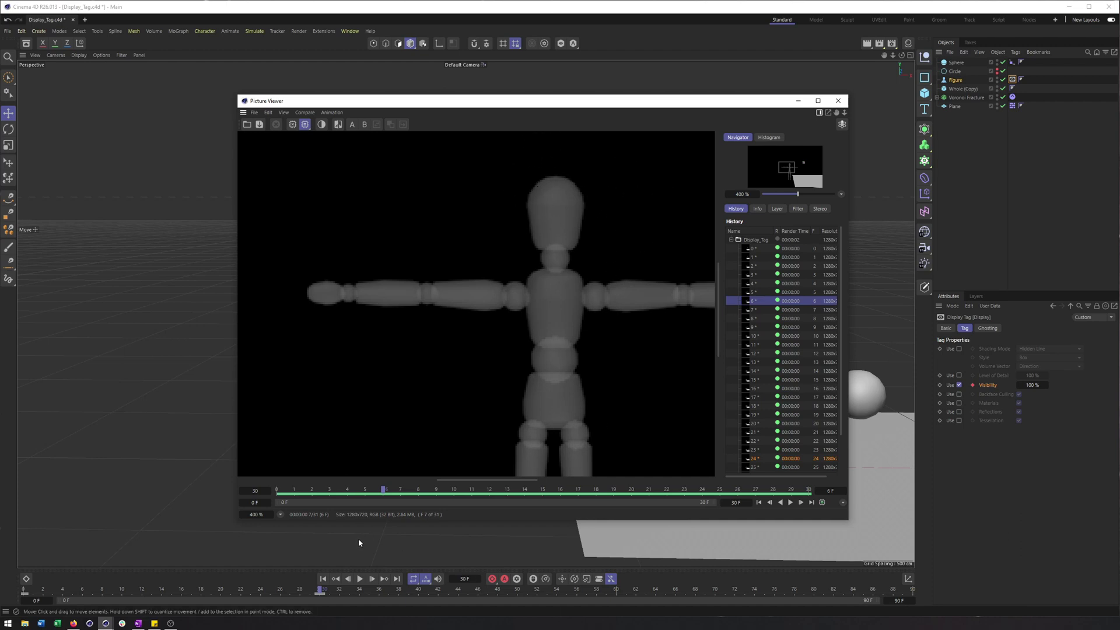
mouse_move(382, 493)
left_mouse_down()
mouse_move(682, 498)
mouse_move(278, 499)
mouse_move(647, 499)
mouse_move(312, 467)
mouse_move(561, 494)
mouse_move(478, 495)
mouse_move(548, 494)
left_mouse_up()
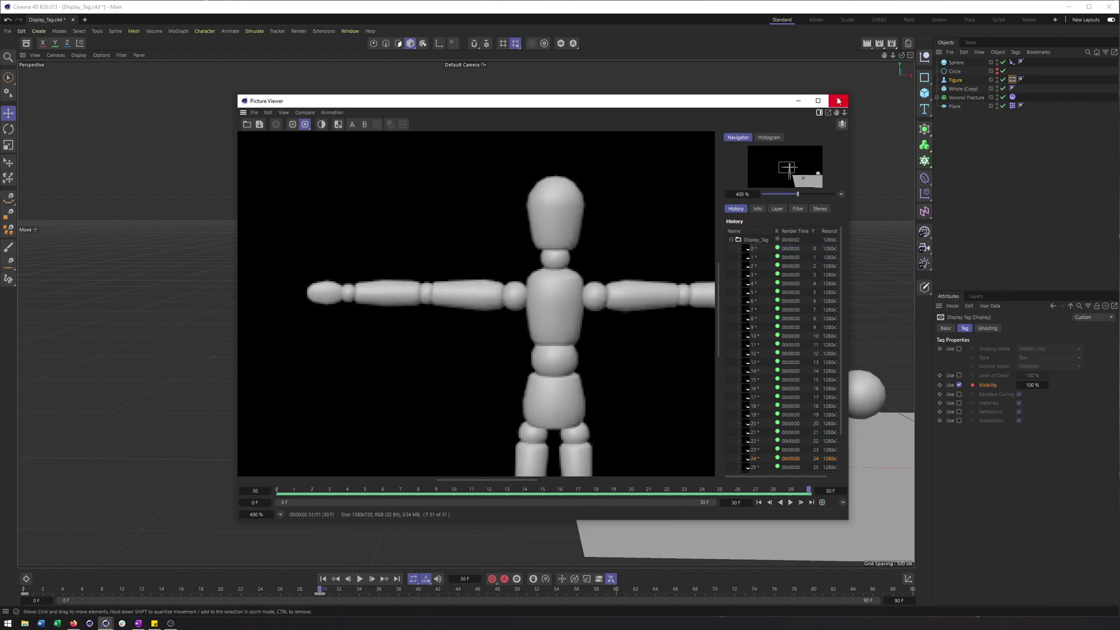
left_click(838, 101)
Select the Whole (Copy) cube, play the scene animation through the fracture, and return to frame 0
middle_click_drag(634, 334, 532, 358, "alt")
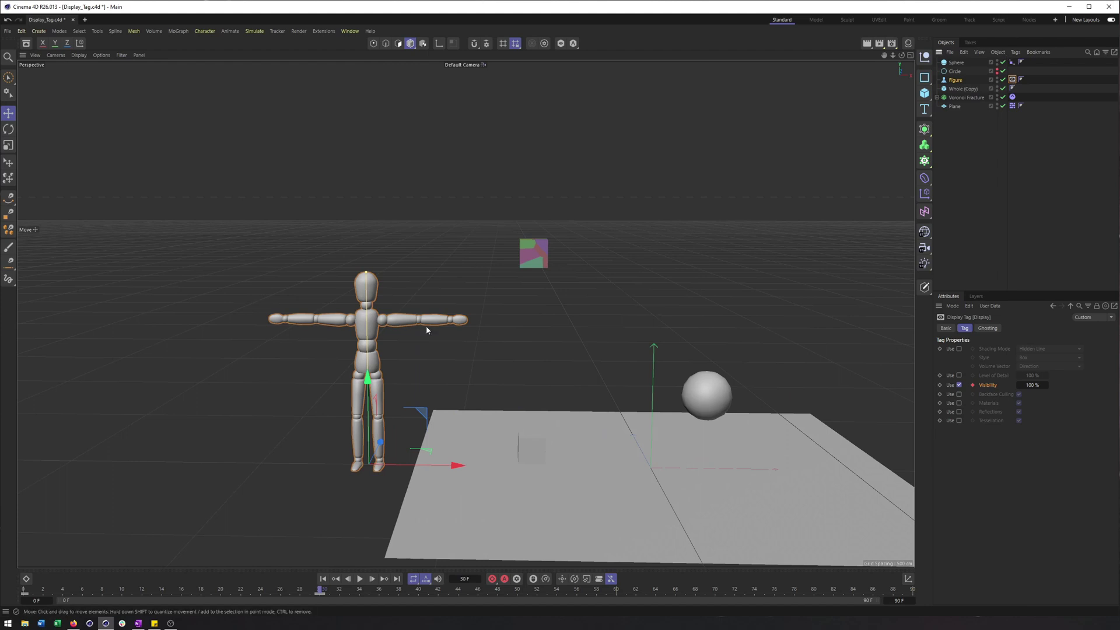
left_click(956, 88)
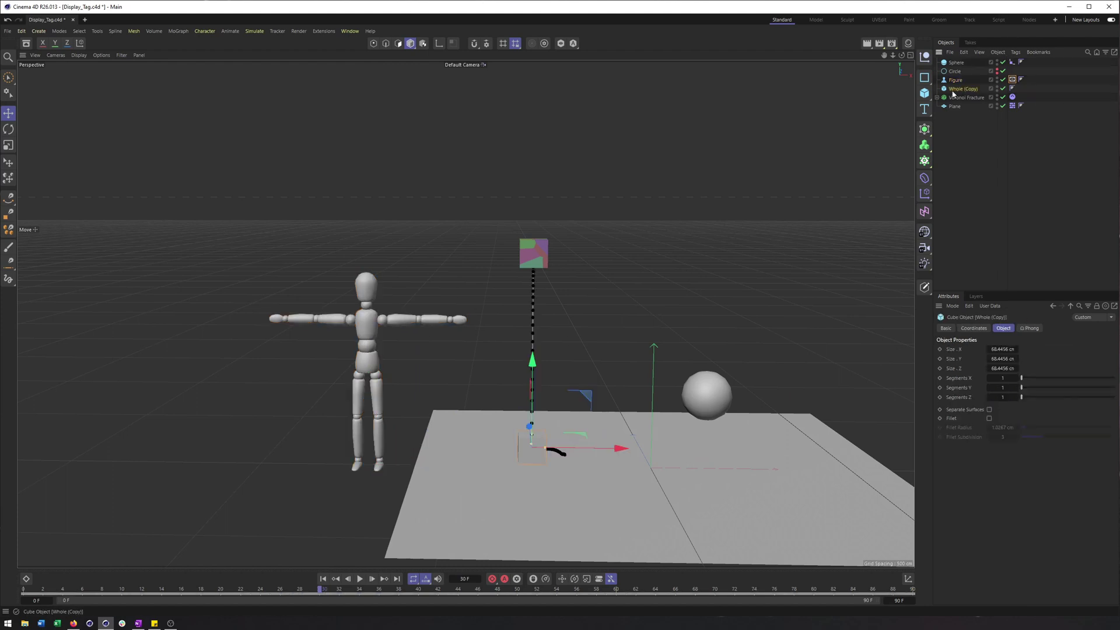
middle_click_drag(641, 254, 638, 243, "alt")
scroll(588, 263, "up", 3)
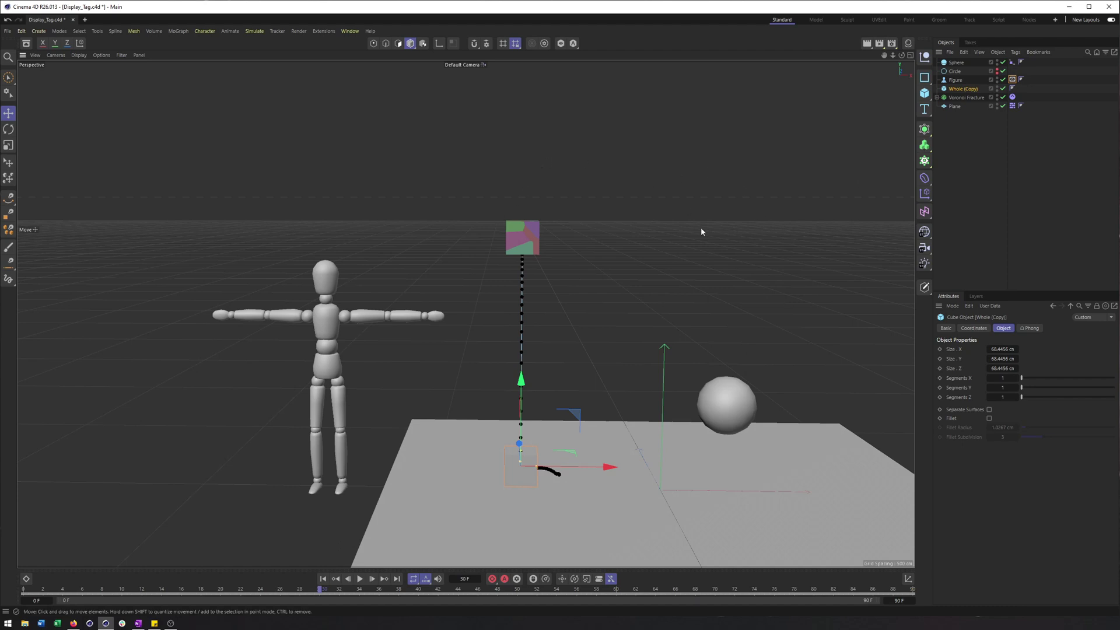
middle_click_drag(537, 353, 505, 352, "alt")
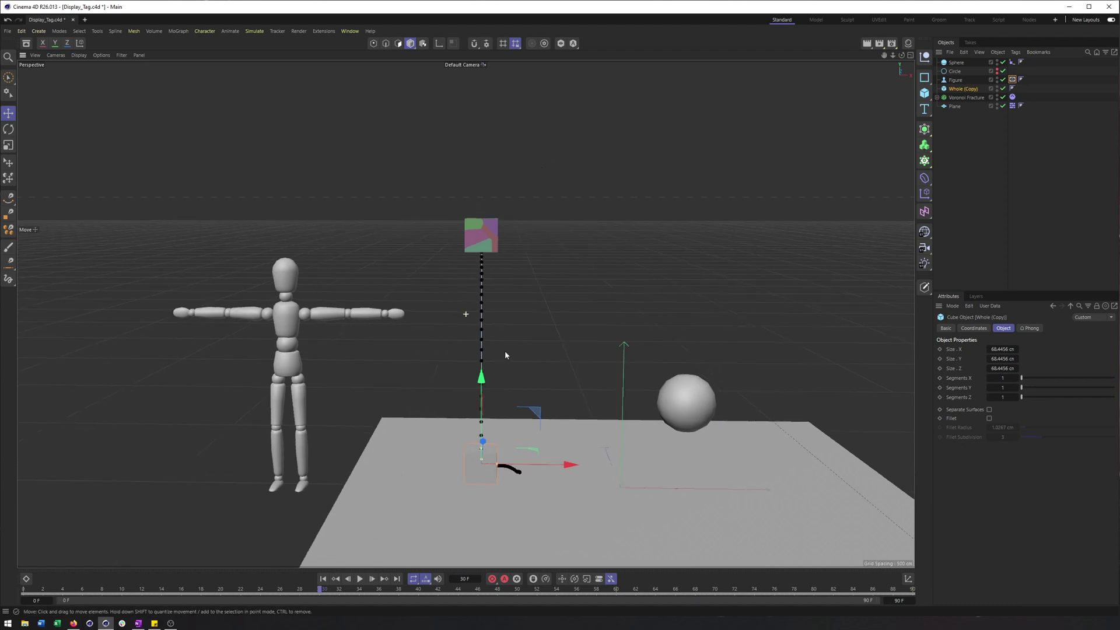
left_click(360, 578)
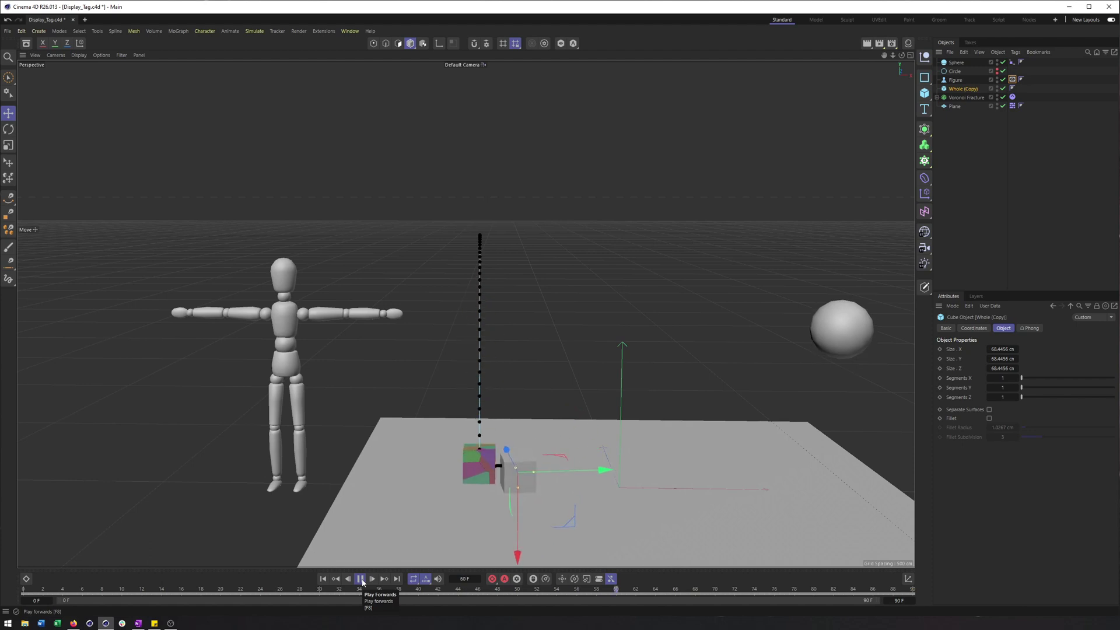
left_click(360, 578)
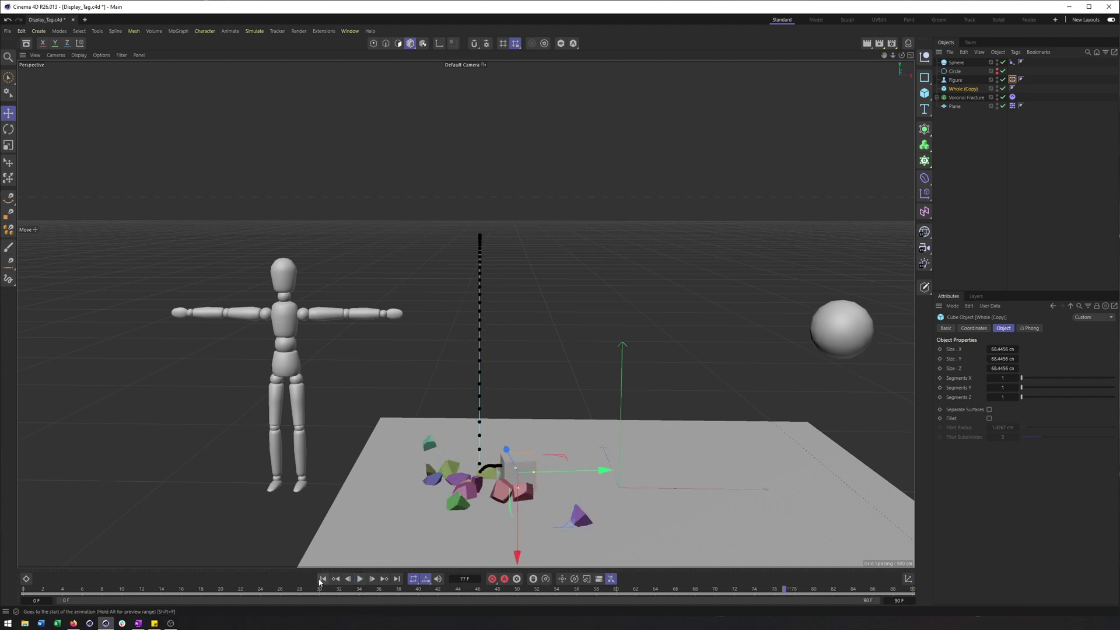
left_click(322, 579)
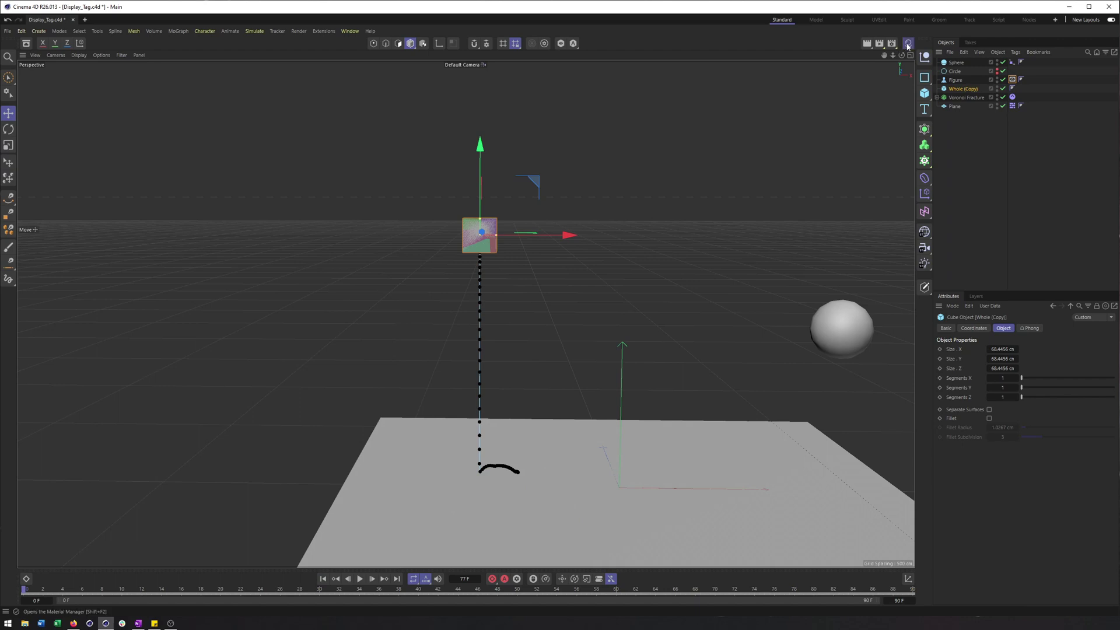
Create a default material with Transparency enabled and assign it to the Voronoi Fracture object
left_click(908, 44)
left_click(796, 67)
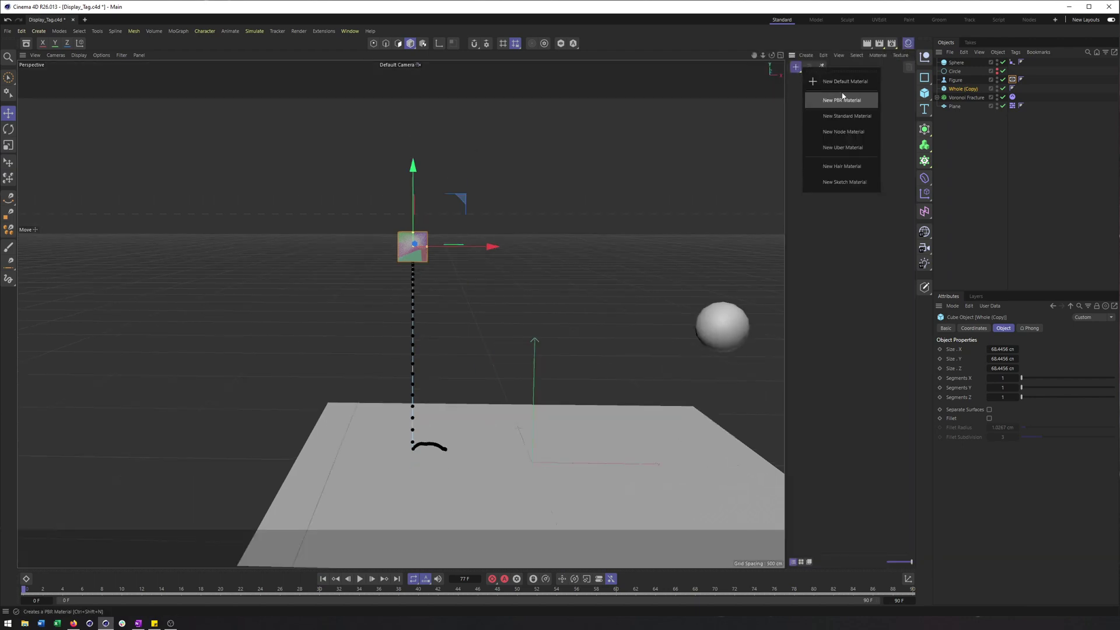
left_click(845, 81)
double_click(798, 86)
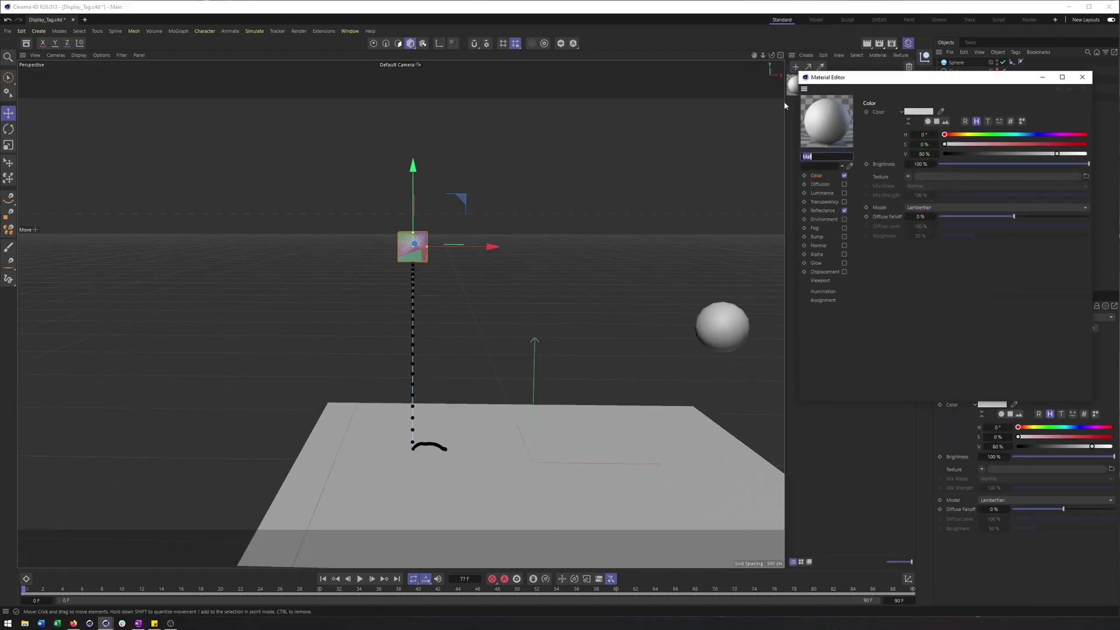
left_click(827, 213)
left_click(831, 202)
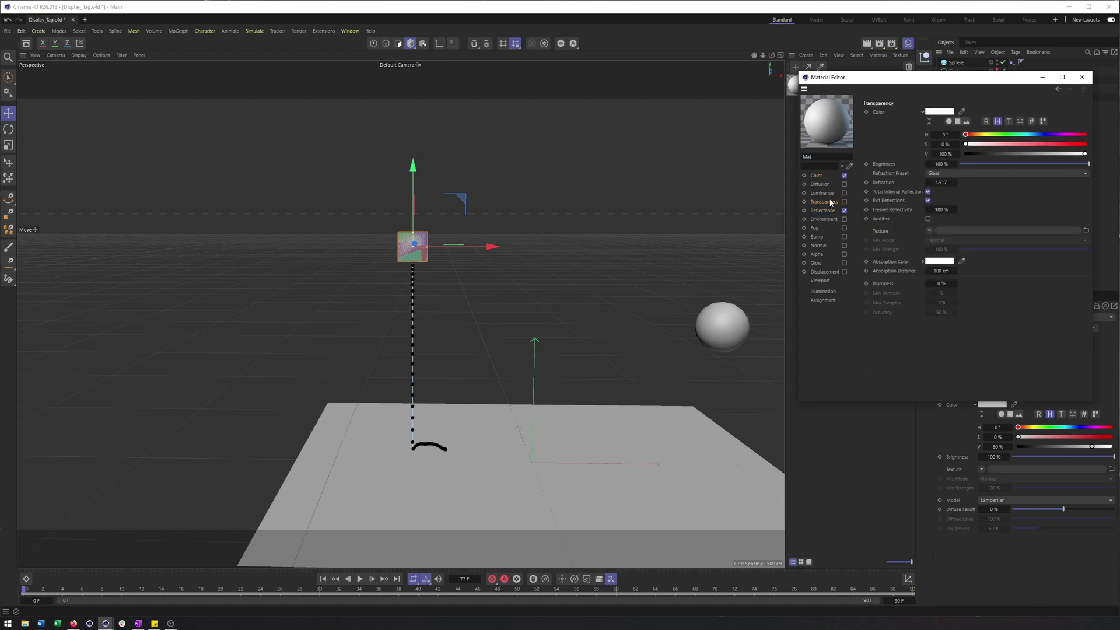
left_click(1082, 77)
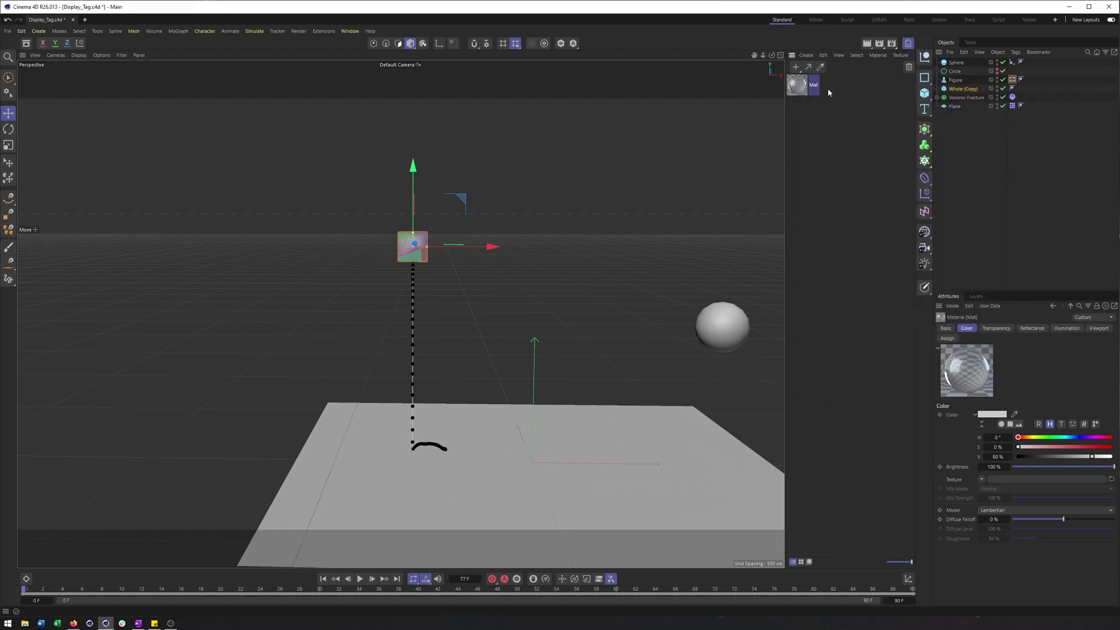
left_click_drag(924, 86, 960, 97)
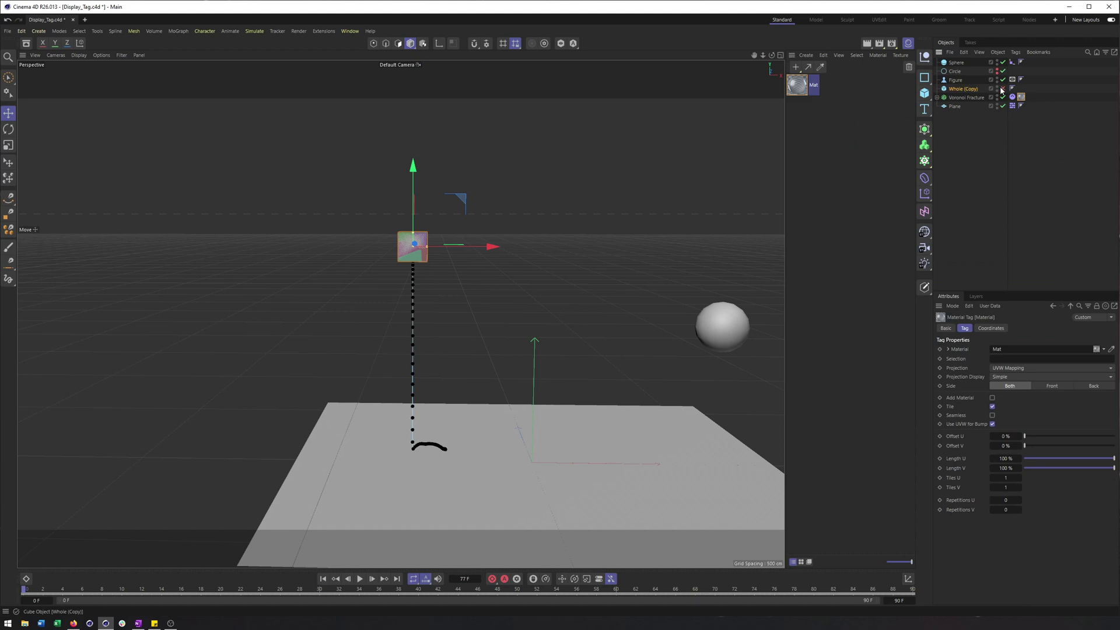
Disable and hide the Whole (Copy) cube, and add a Physical Sky to the scene
left_click(1001, 88)
left_click(997, 88)
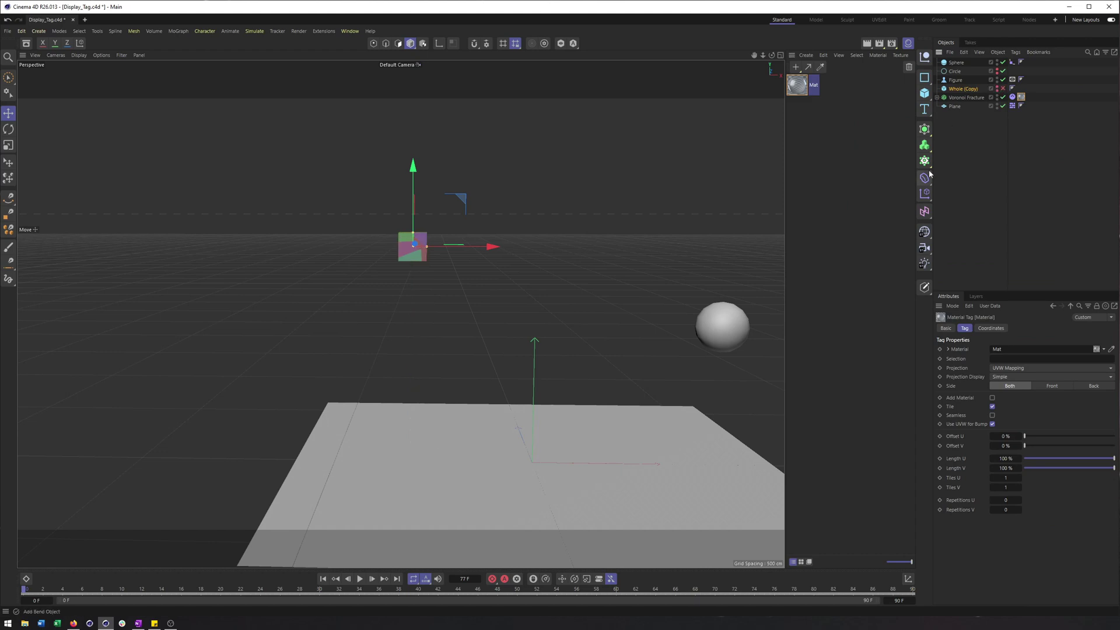
left_click(925, 236)
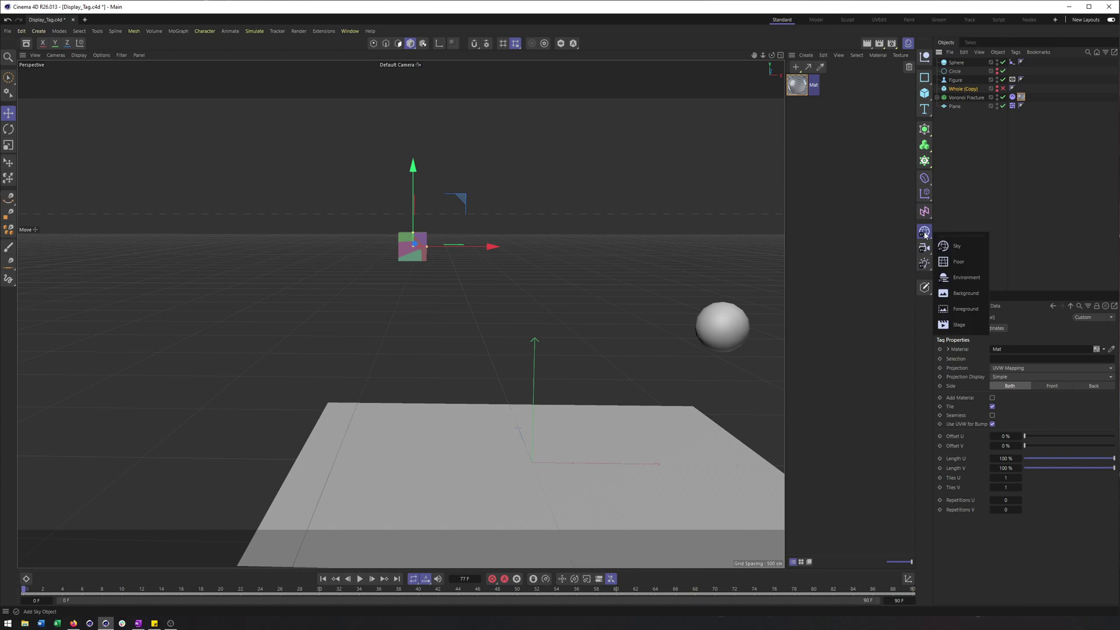
left_click(849, 222)
left_click(924, 263)
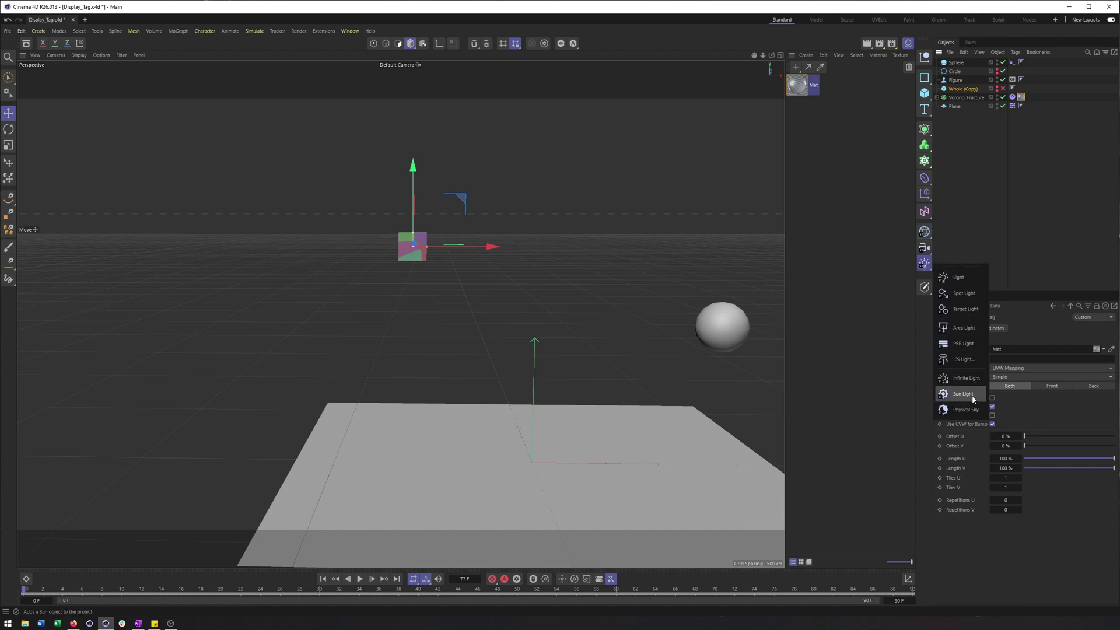
left_click(965, 410)
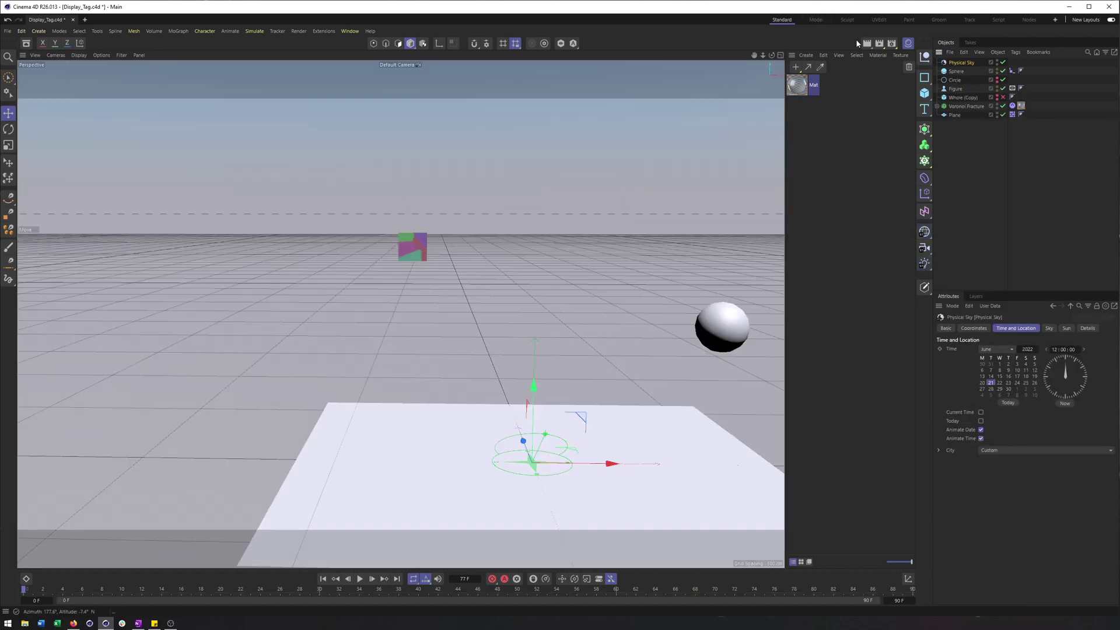
Render the viewport close up to examine the transparent material on the fractured cube
scroll(409, 257, "up", 8)
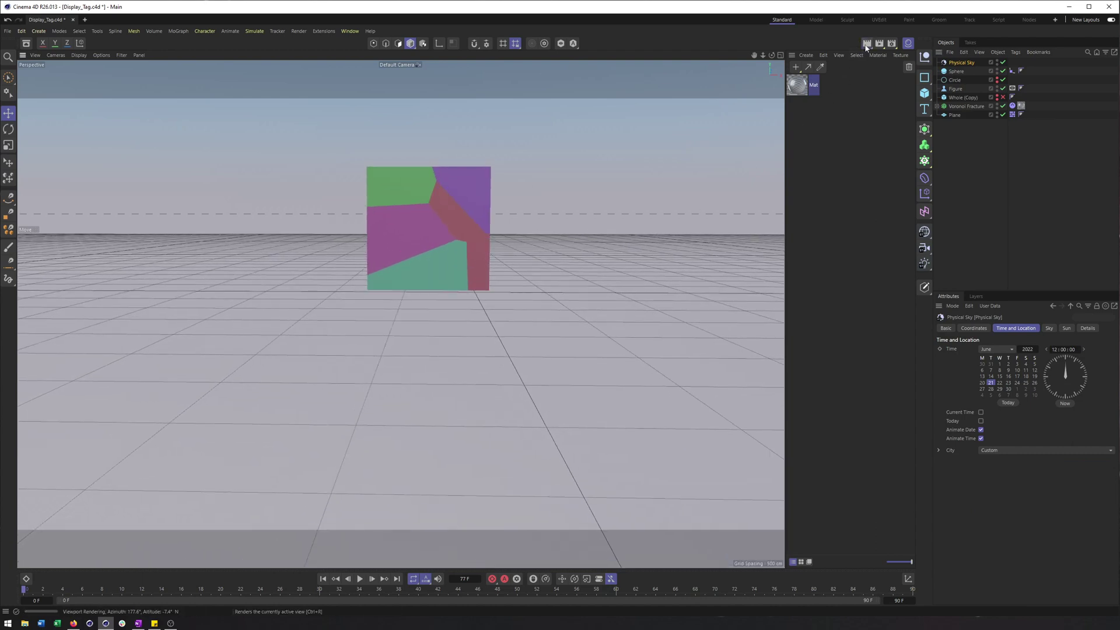
left_click(866, 45)
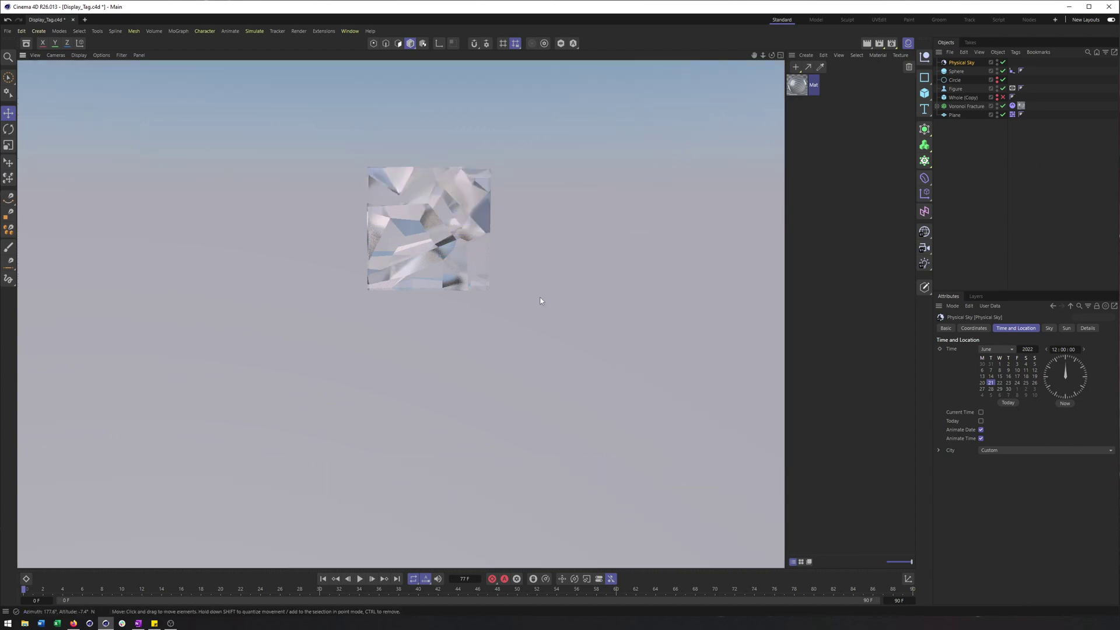
scroll(511, 297, "down", 5)
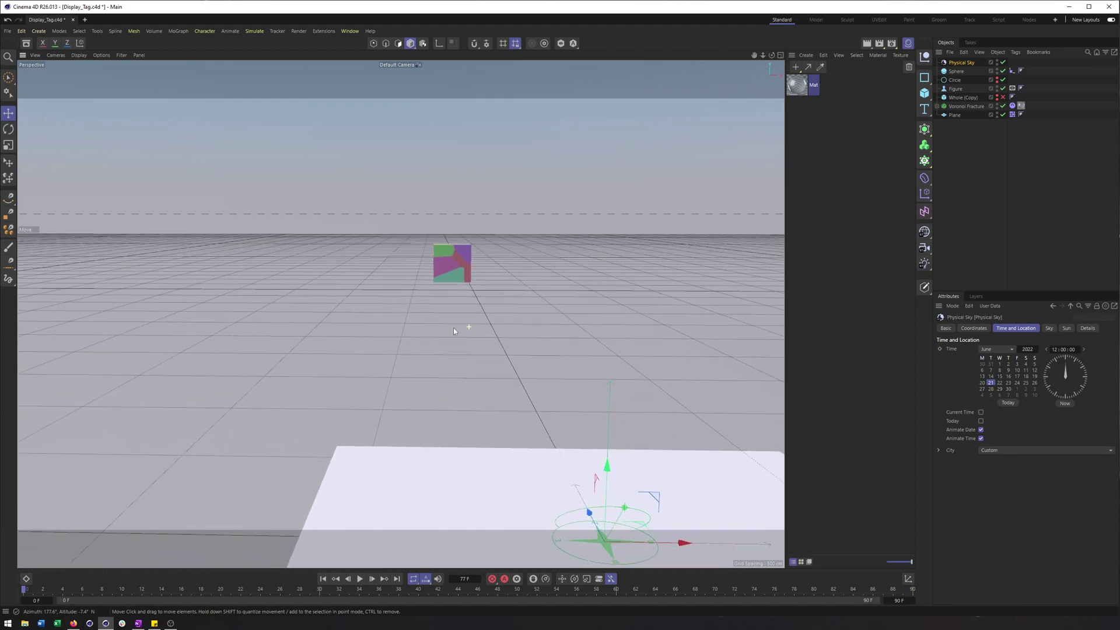
scroll(644, 298, "down", 4)
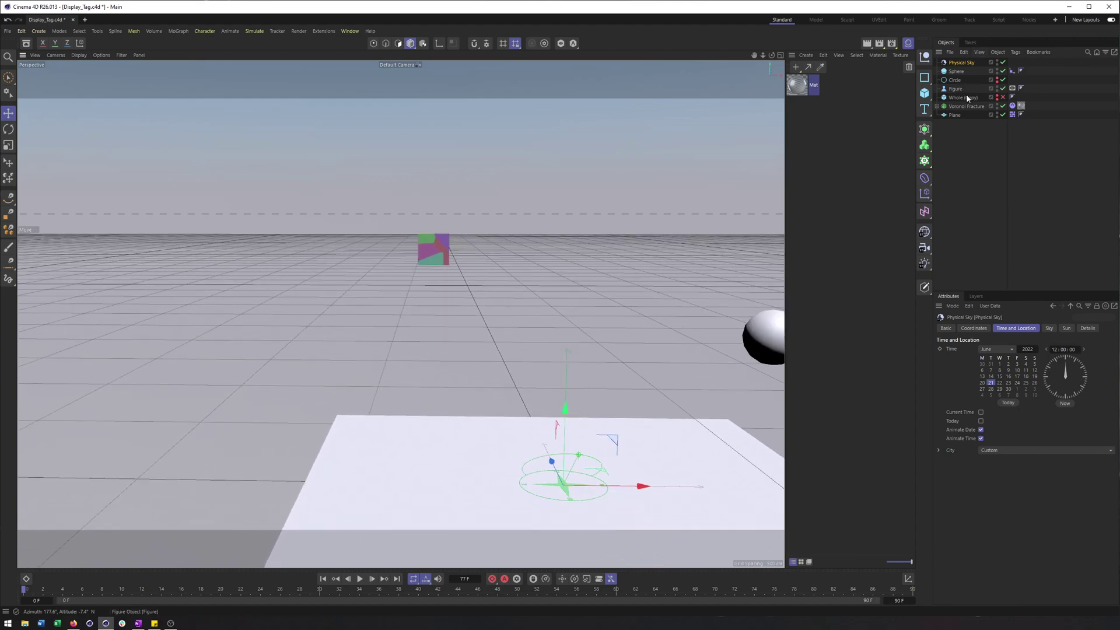
Re-enable and show the Whole (Copy) cube, and hide the Voronoi Fracture object
left_click(1003, 98)
scroll(683, 350, "up", 3)
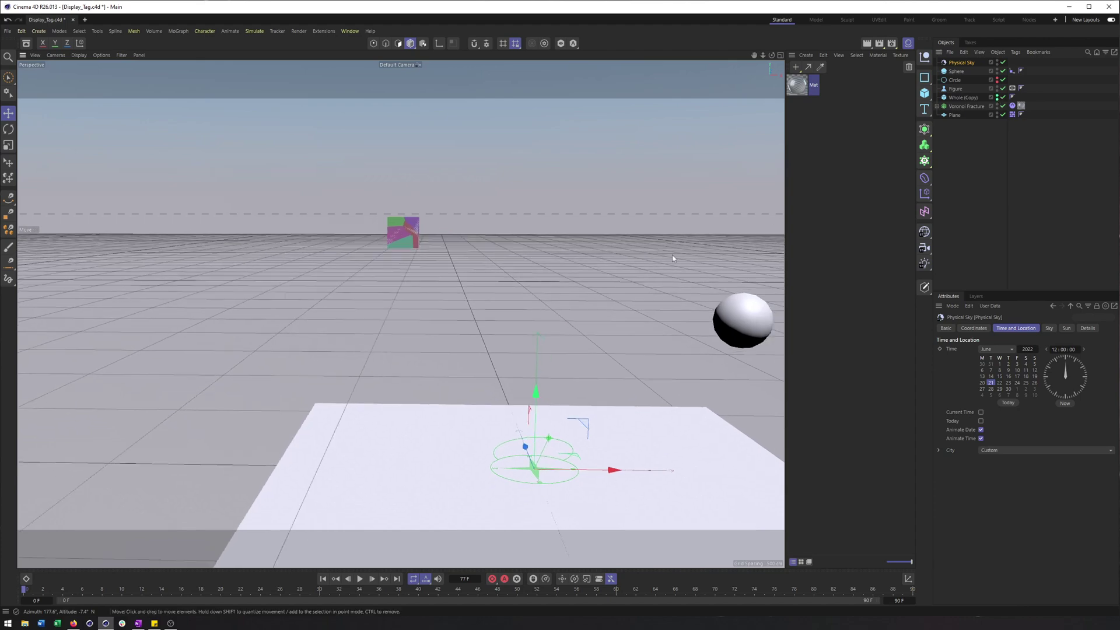
left_click(970, 97)
left_click(997, 105)
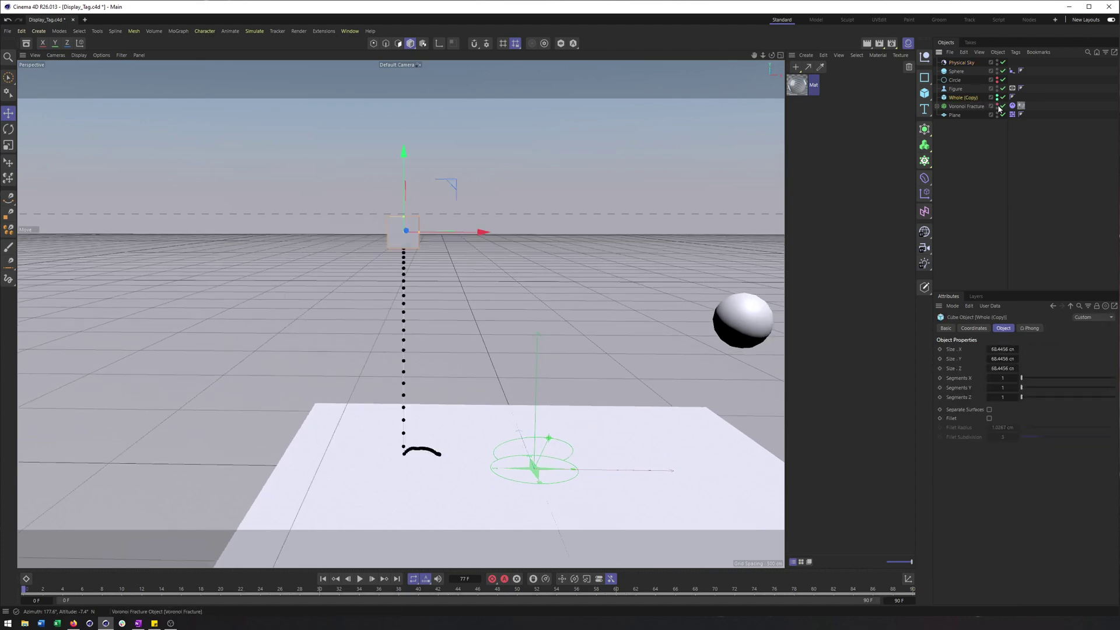
Move the timeline to frame 30 with the figure, cube and sphere framed in the viewport
middle_click_drag(406, 233, 404, 178, "alt")
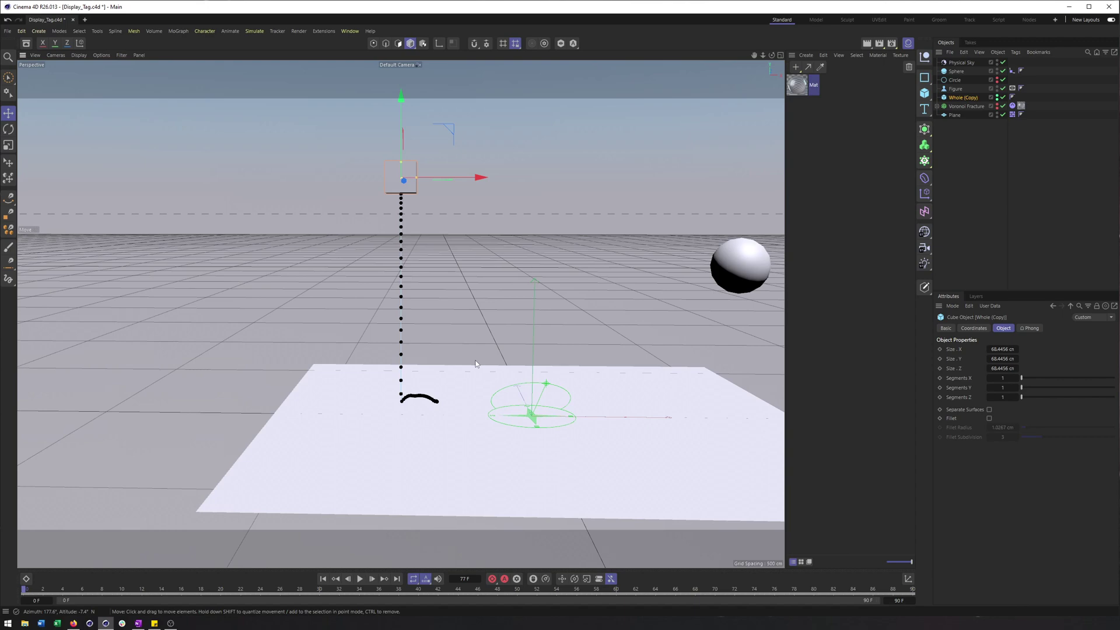
middle_click_drag(523, 333, 499, 346, "alt")
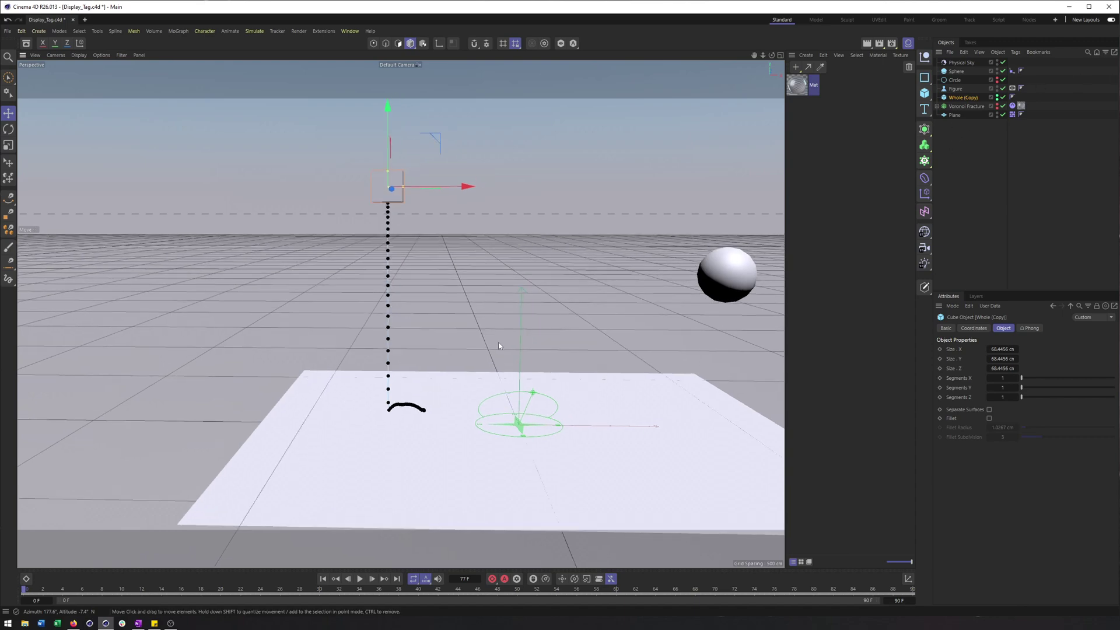
left_click_drag(498, 346, 488, 337, "alt")
left_click_drag(23, 590, 319, 584)
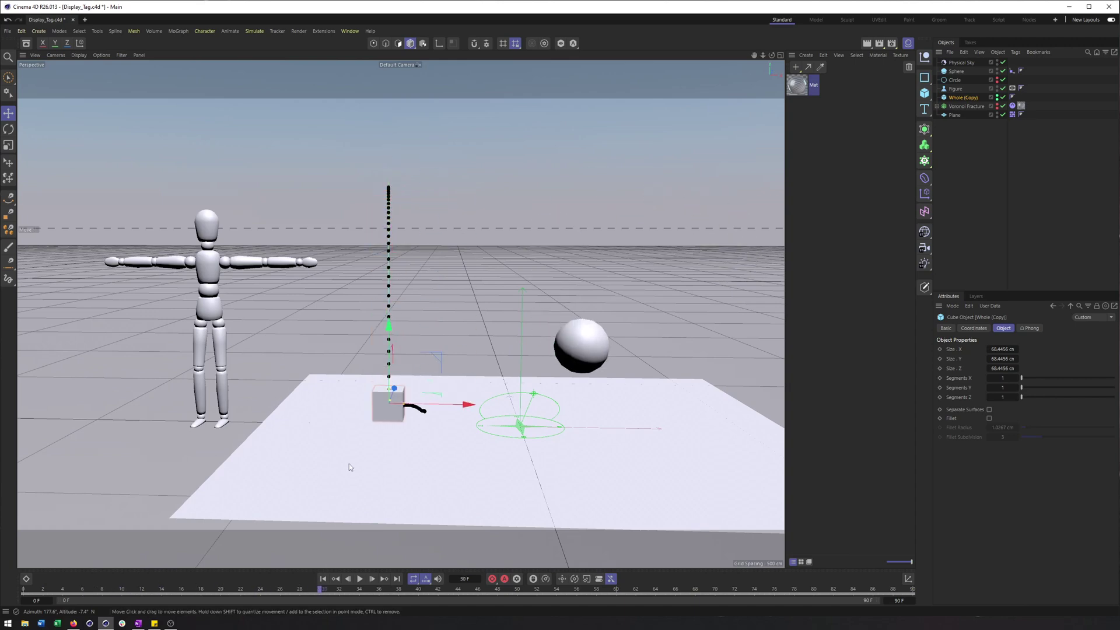
scroll(385, 408, "up", 10)
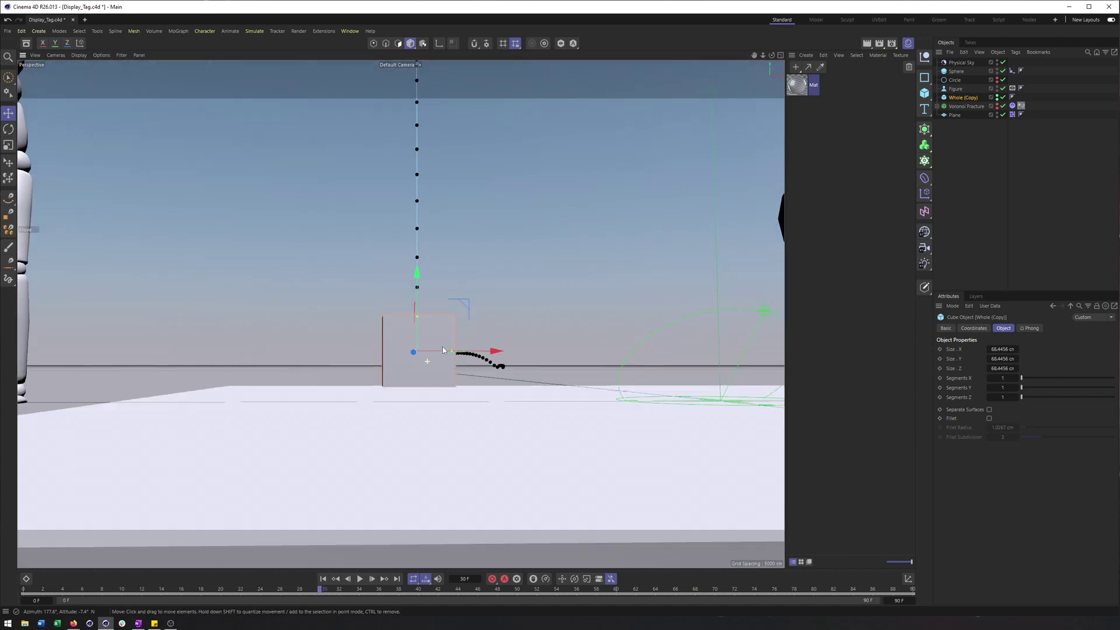
left_click_drag(443, 350, 443, 382, "alt")
left_click_drag(320, 592, 324, 591)
scroll(305, 380, "down", 10)
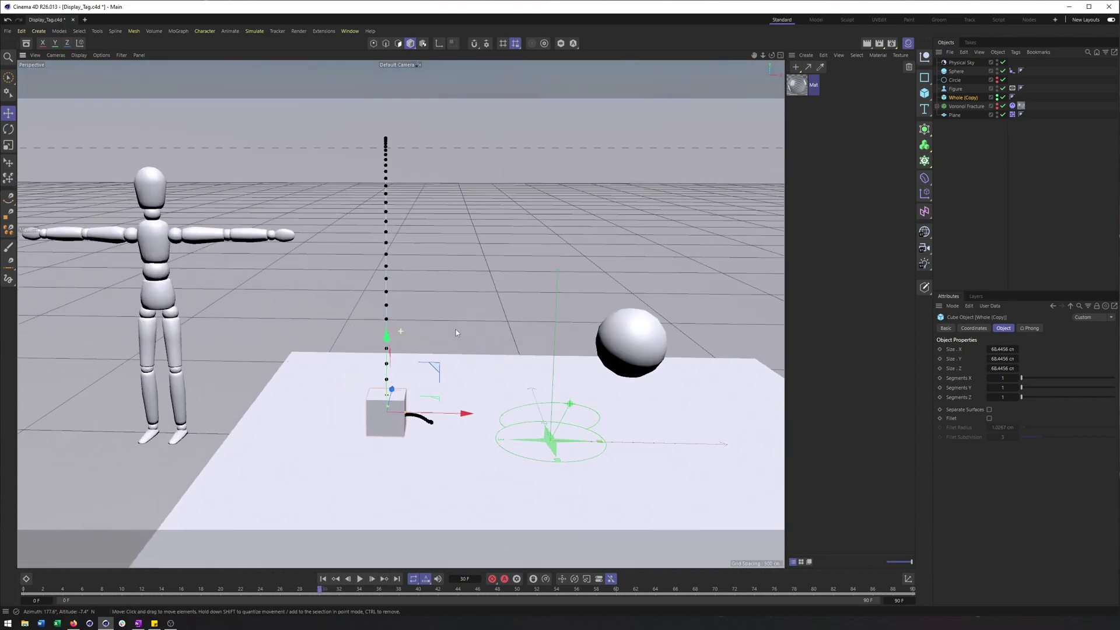
middle_click_drag(456, 333, 508, 337, "alt")
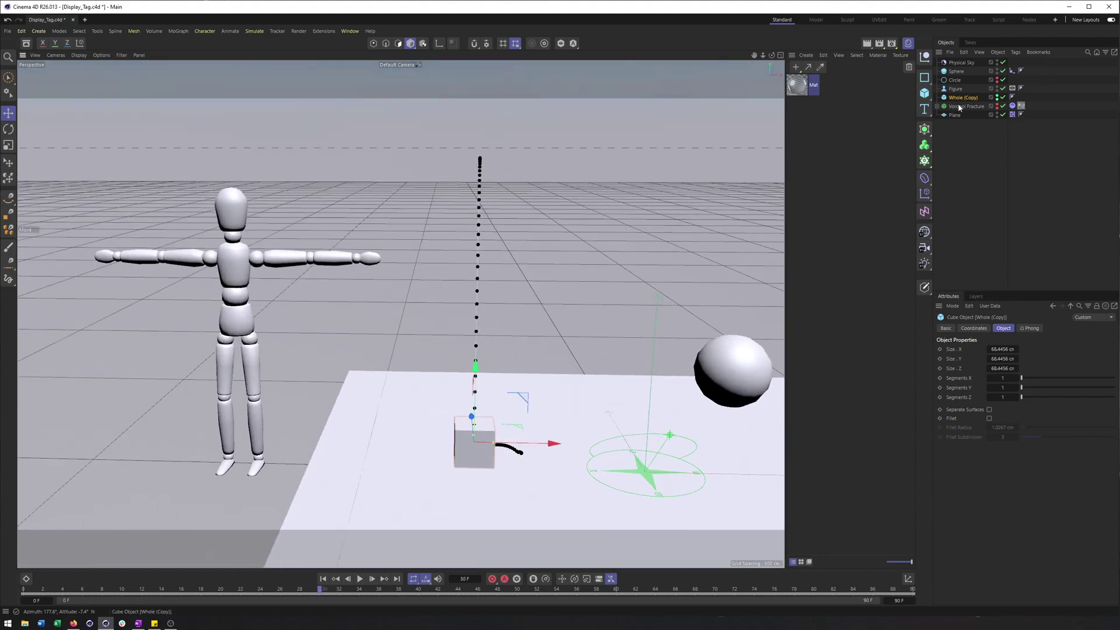
Add a Display tag to the Whole (Copy) cube and keyframe its Visibility at 100% on frame 29
right_click(963, 98)
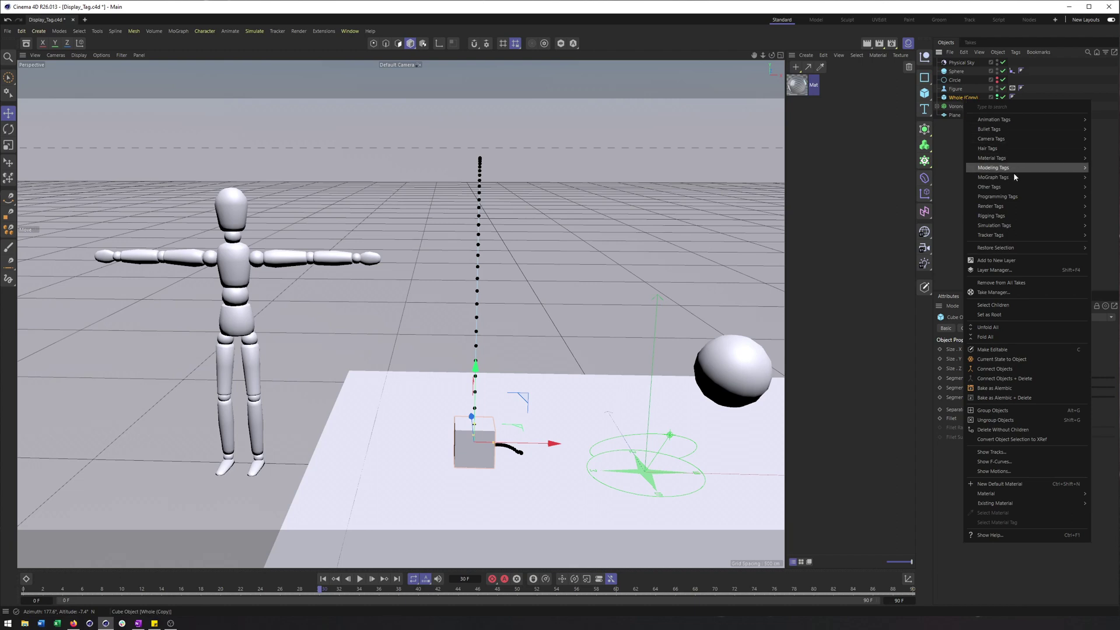
mouse_move(1002, 209)
left_click(1107, 227)
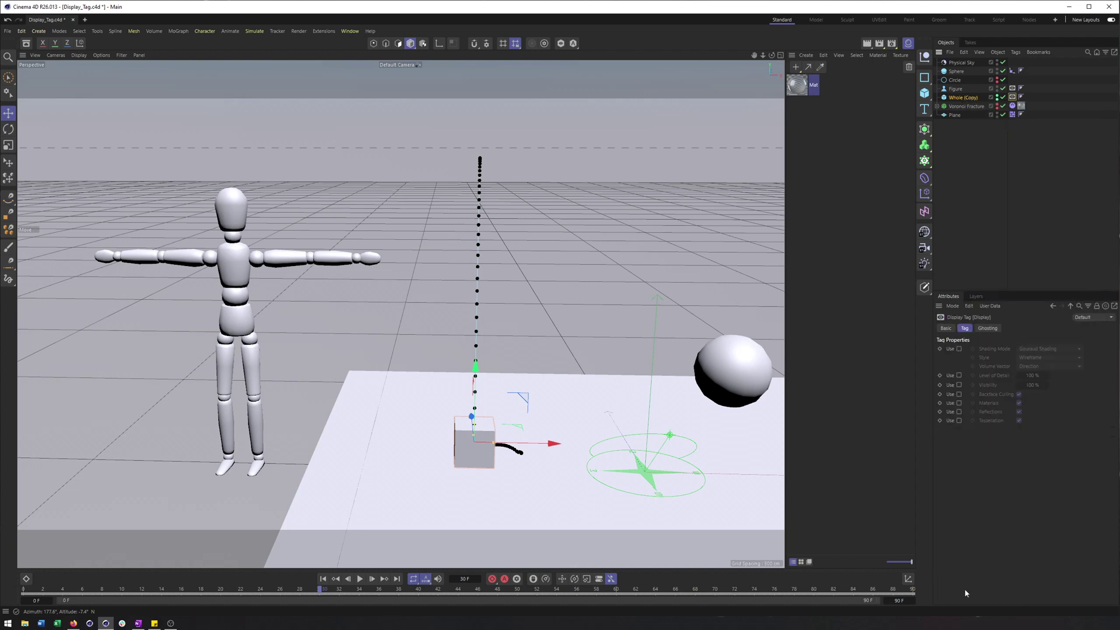
left_click(959, 386)
left_click_drag(318, 591, 314, 592)
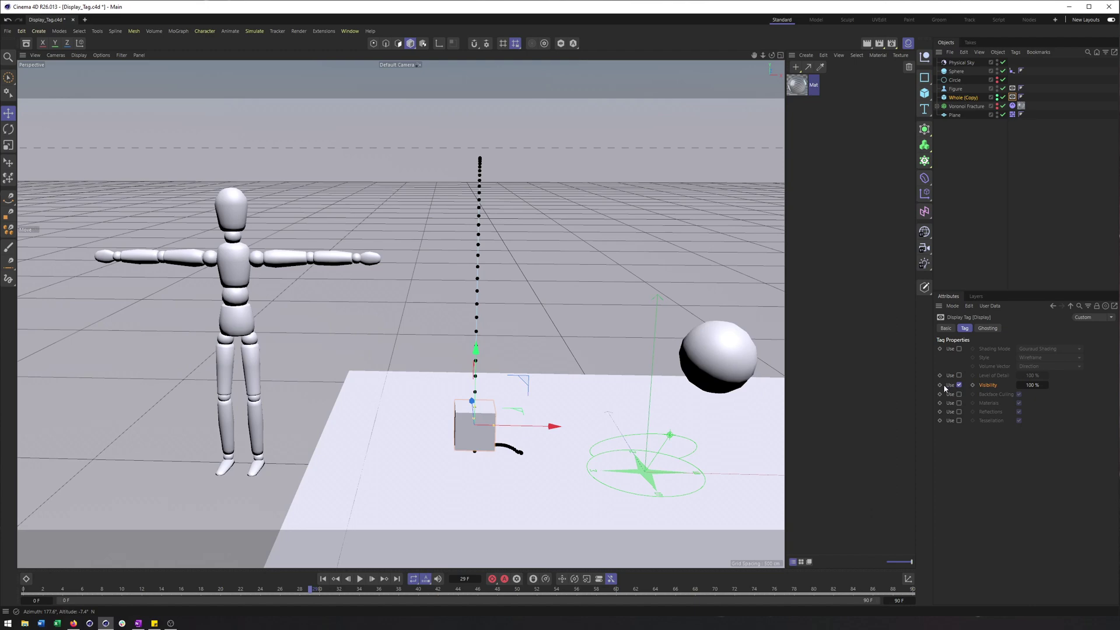
left_click(973, 386)
Keyframe the Whole (Copy) cube's Visibility at 0% on frame 30, and scrub the timeline back to frame 0 to check the change
left_click_drag(314, 592, 317, 592)
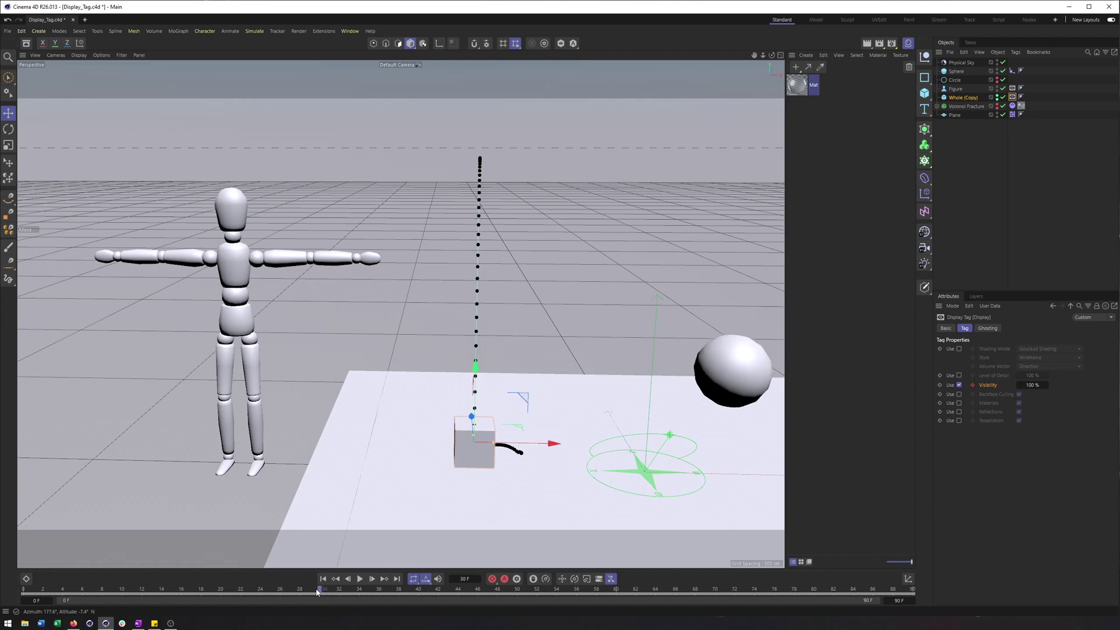
left_click_drag(1047, 385, 1047, 444)
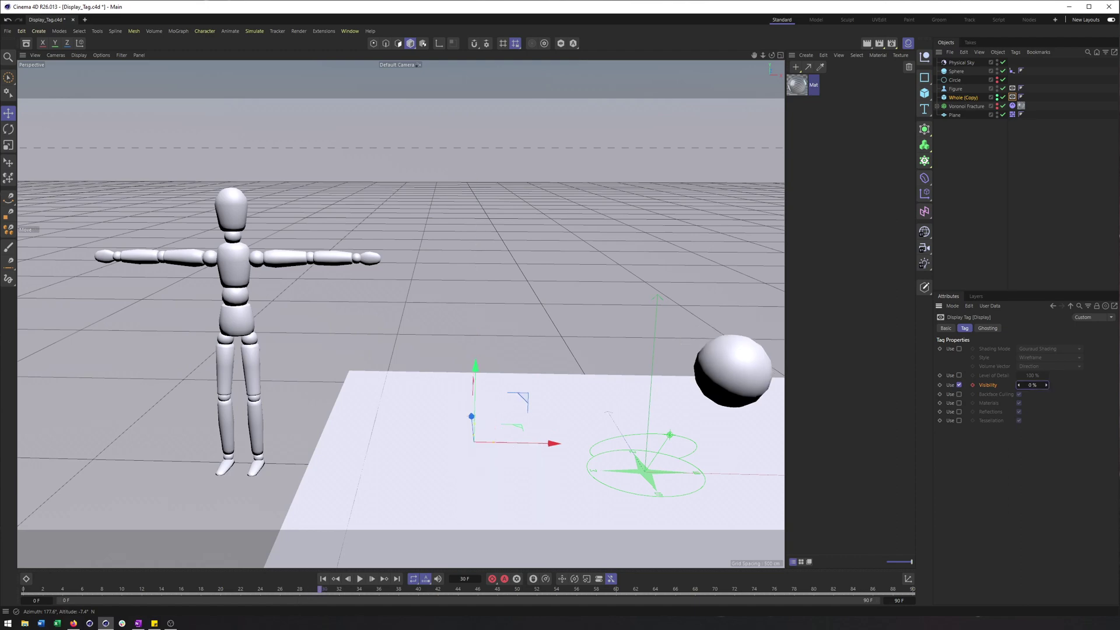
left_click(972, 385)
left_click(161, 591)
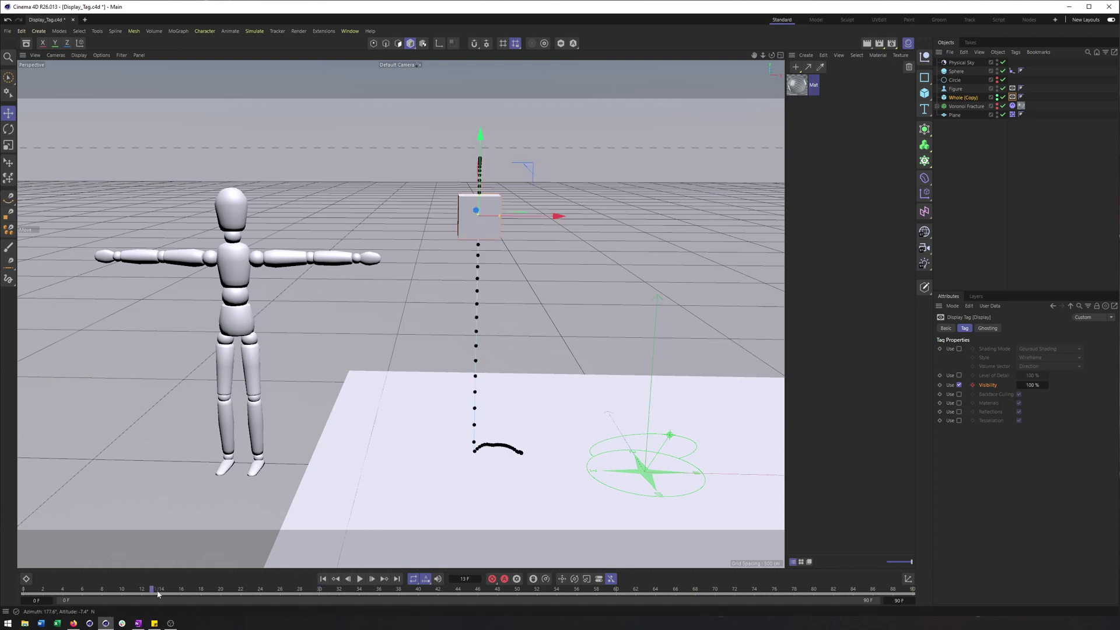
left_click_drag(285, 594, 24, 599)
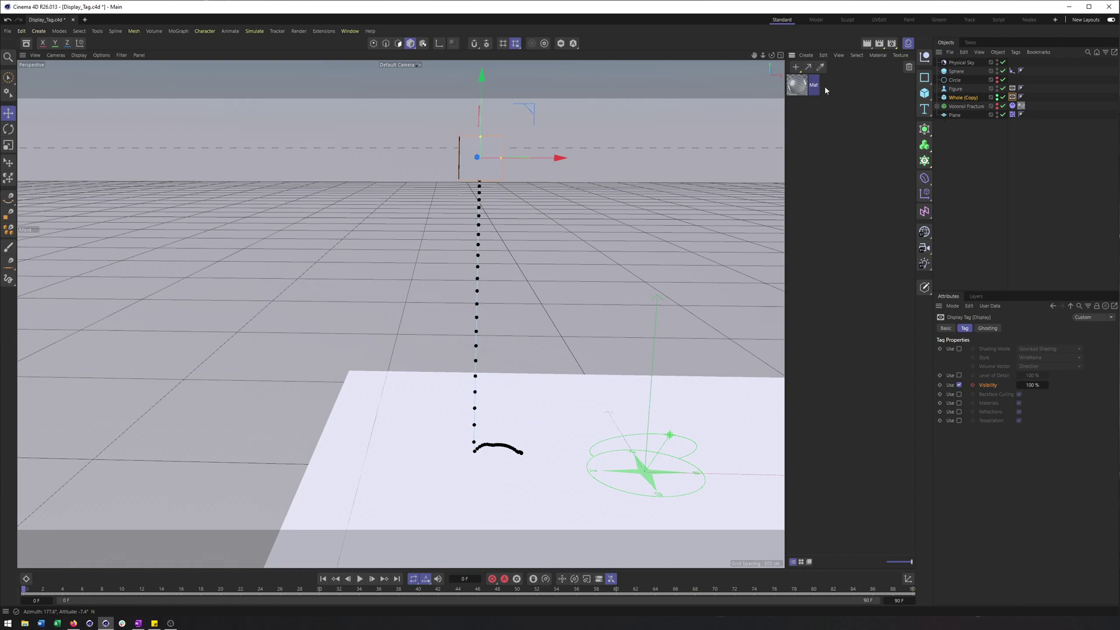
Apply the Mat material to the Whole (Copy) cube and show the Voronoi Fracture object in the viewport
left_click(962, 98)
left_click(966, 107)
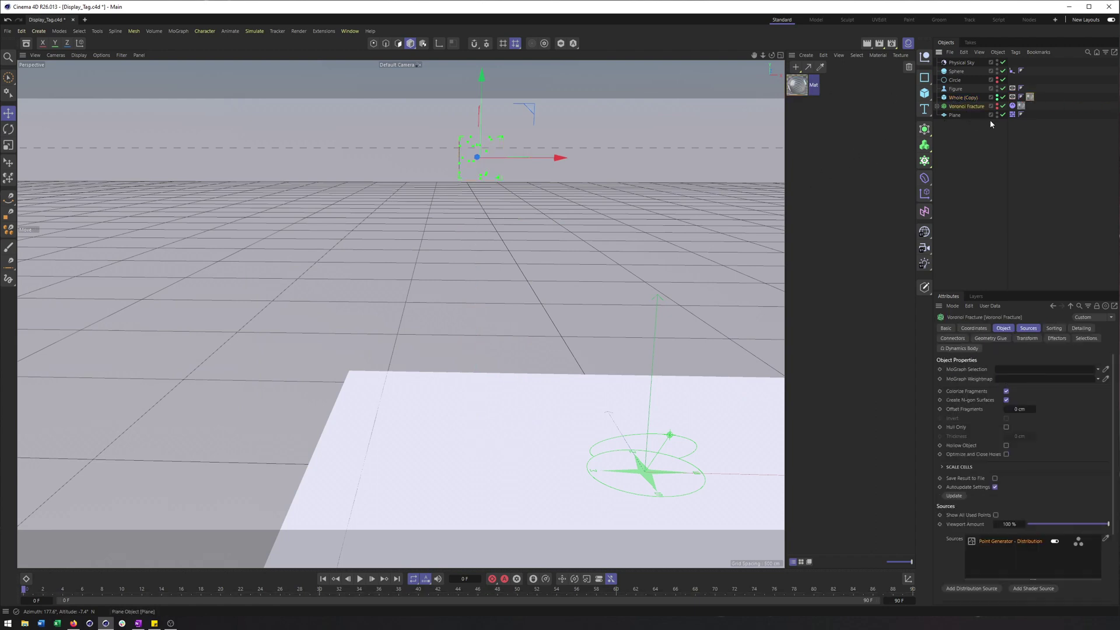
left_click(998, 106)
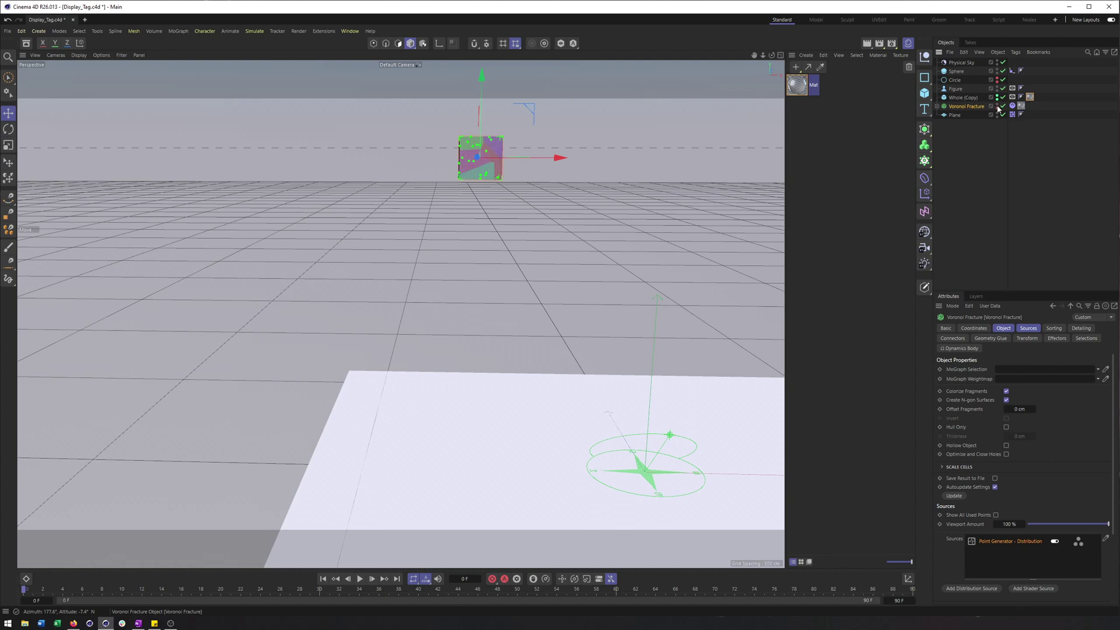
Add a Display tag to the Voronoi Fracture object with its Visibility enabled and set to 0%
right_click(957, 108)
mouse_move(998, 220)
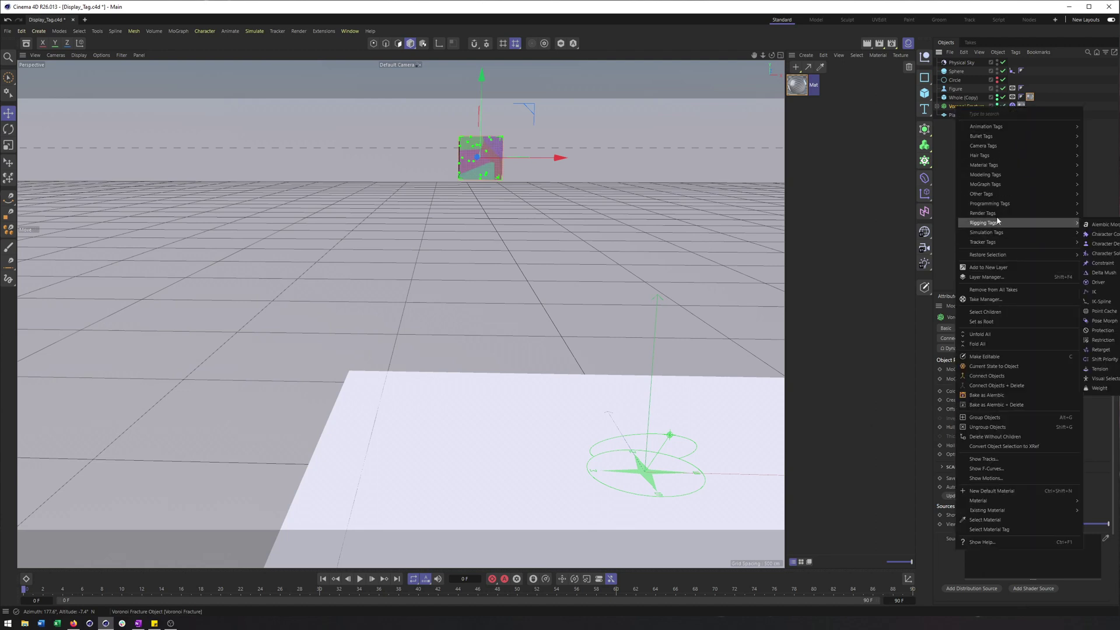
left_click(1099, 234)
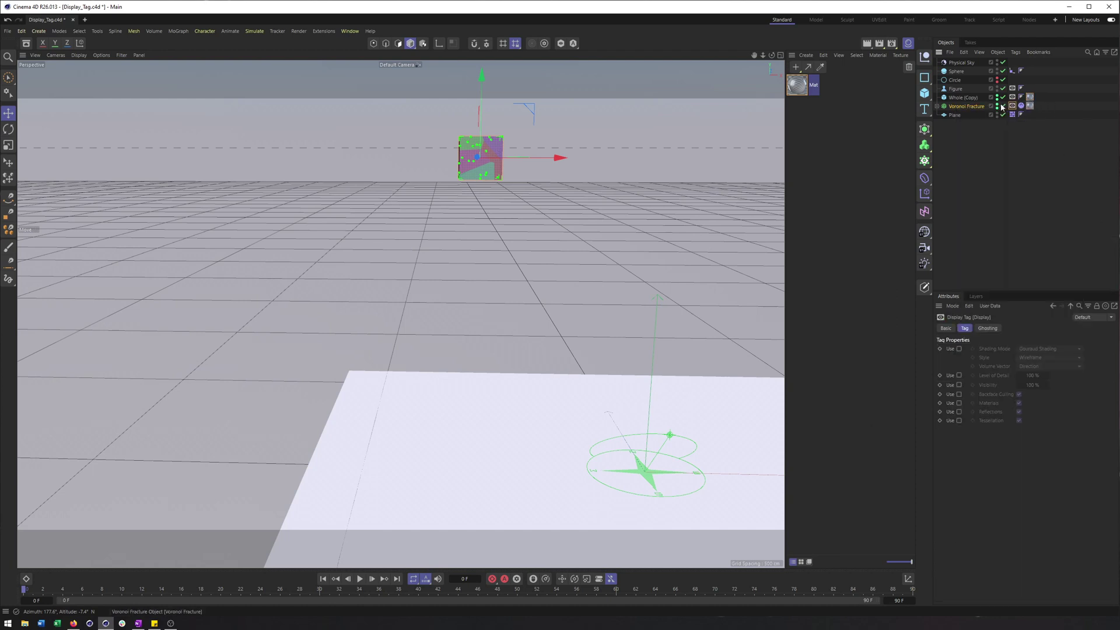
left_click(959, 385)
left_click_drag(1045, 386, 986, 387)
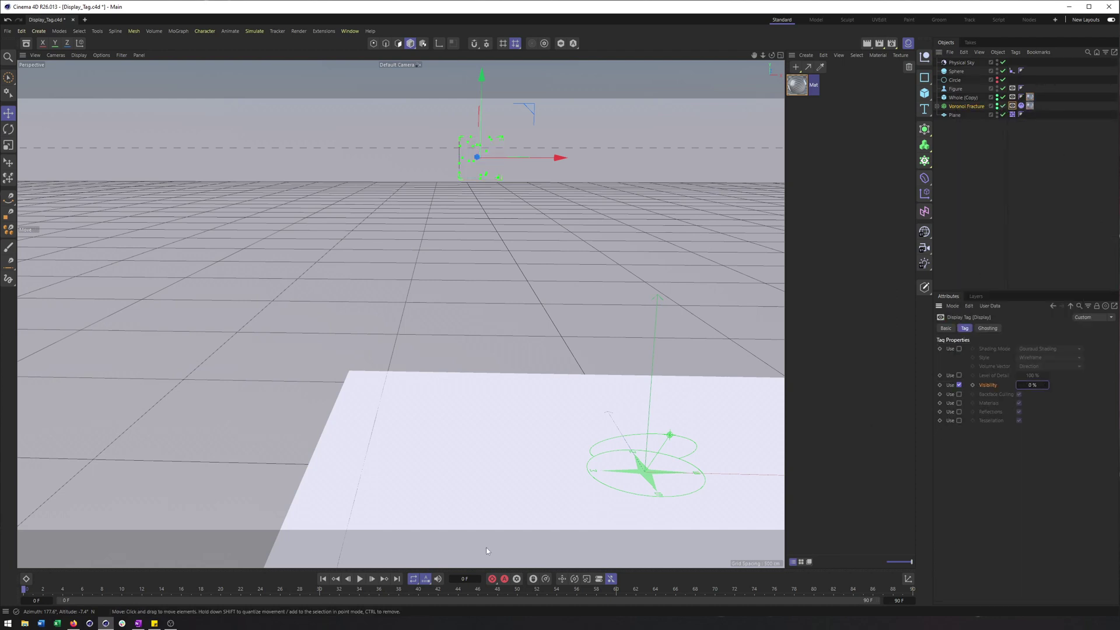
Keyframe the Voronoi Fracture's Visibility at 0% on frame 29 and at 100% on frame 30
left_click(310, 590)
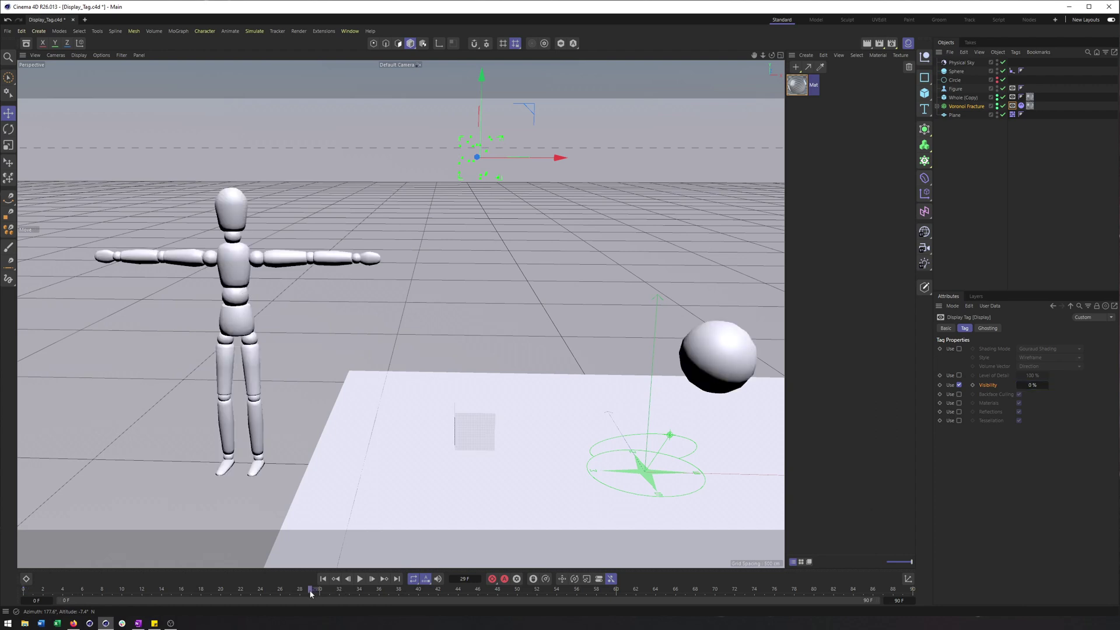
left_click(973, 386)
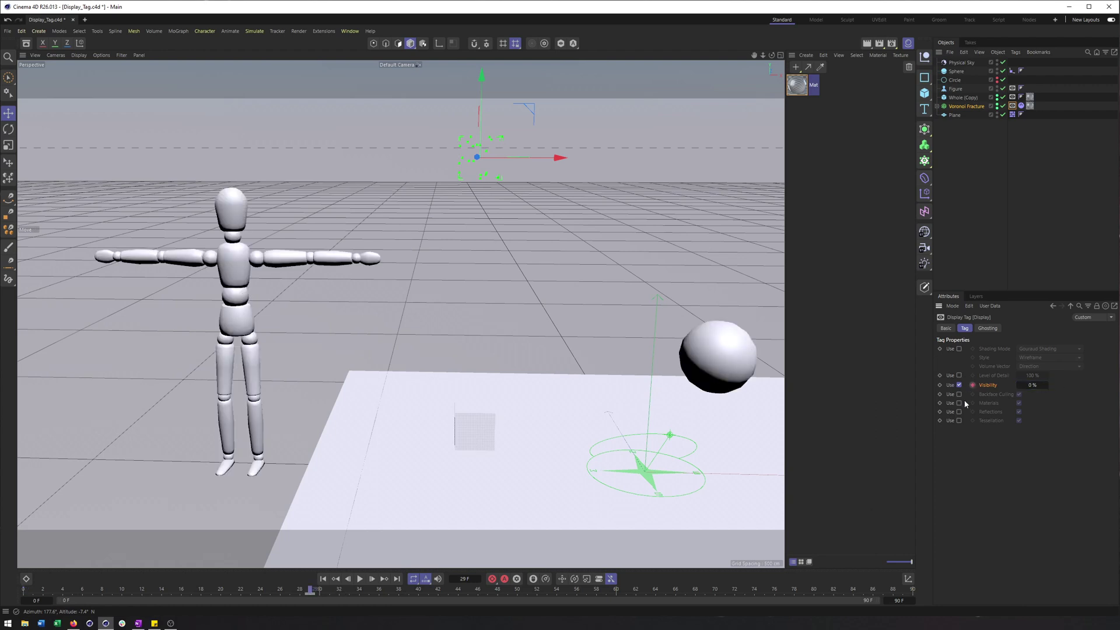
left_click(319, 591)
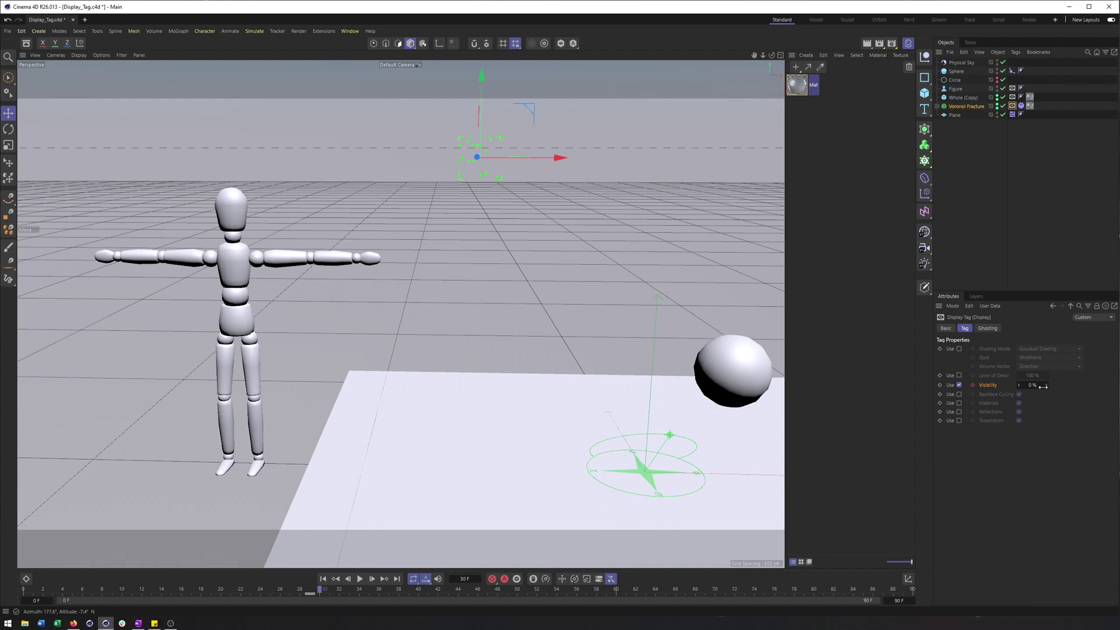
left_click_drag(1043, 386, 1062, 387)
left_click(972, 385)
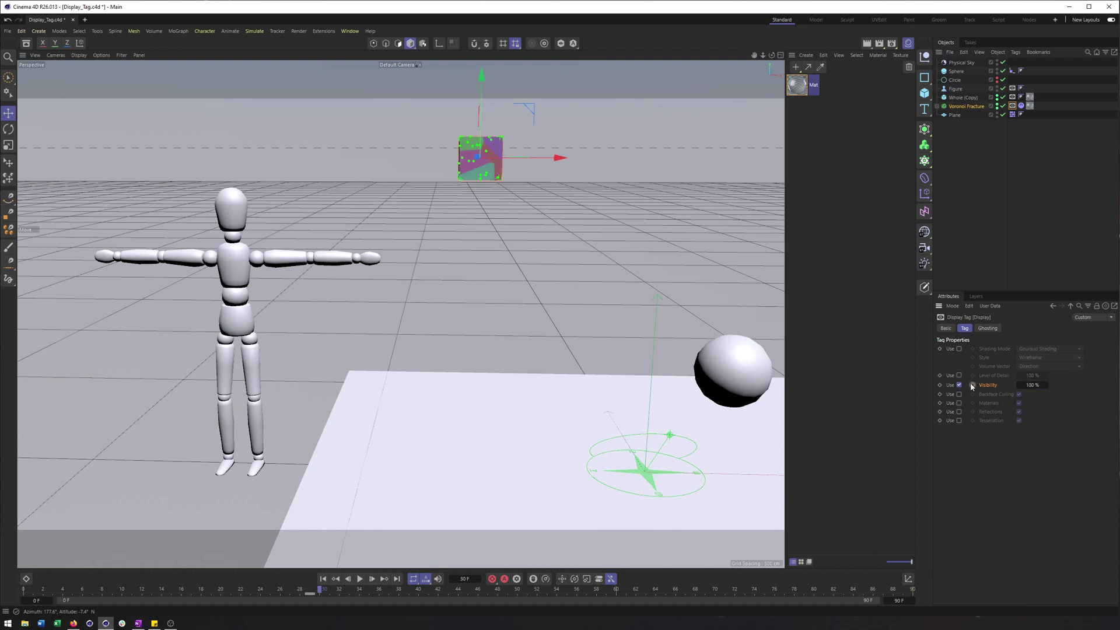
Play the animation to check the swap from whole cube to fractured pieces, and return to the first frame
left_click(360, 579)
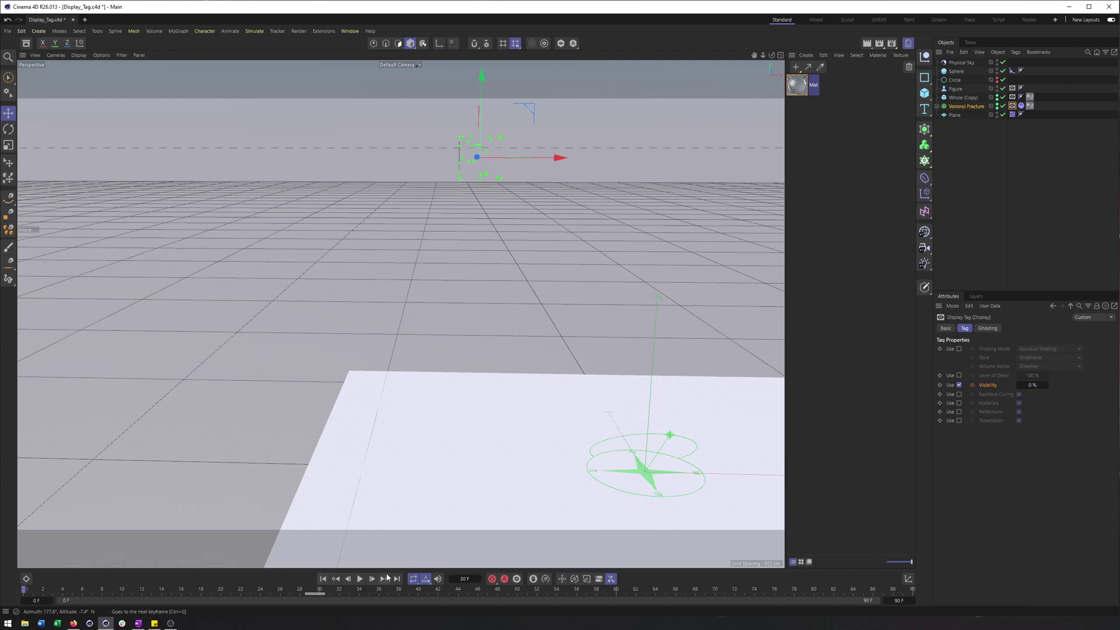
left_click(958, 192)
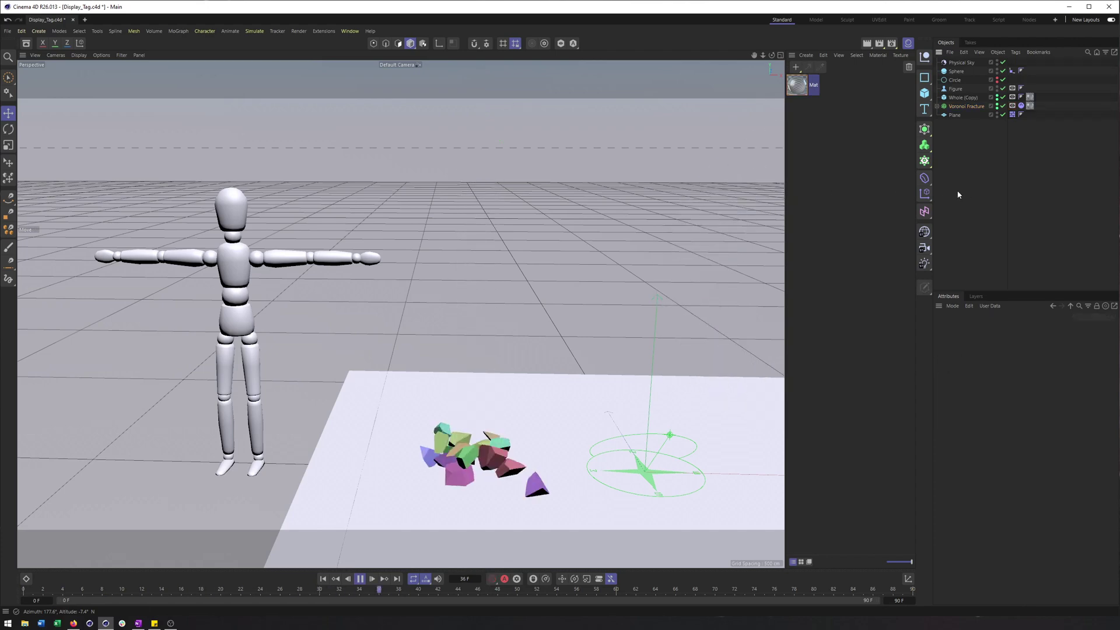
left_click_drag(528, 293, 529, 293, "alt")
left_click_drag(469, 324, 469, 324, "alt")
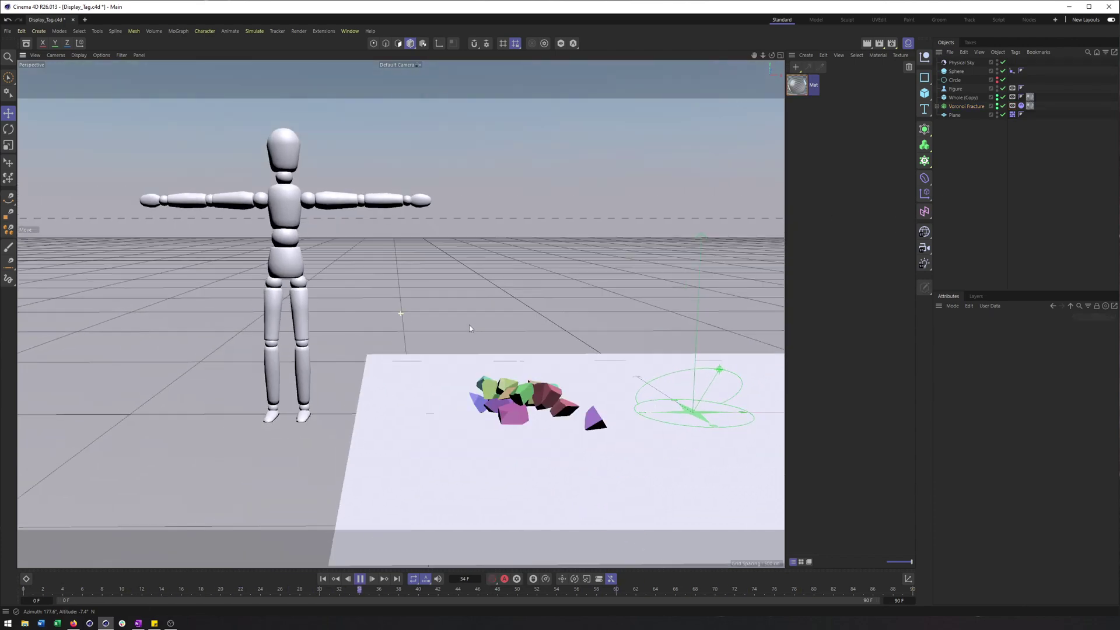
left_click(960, 98)
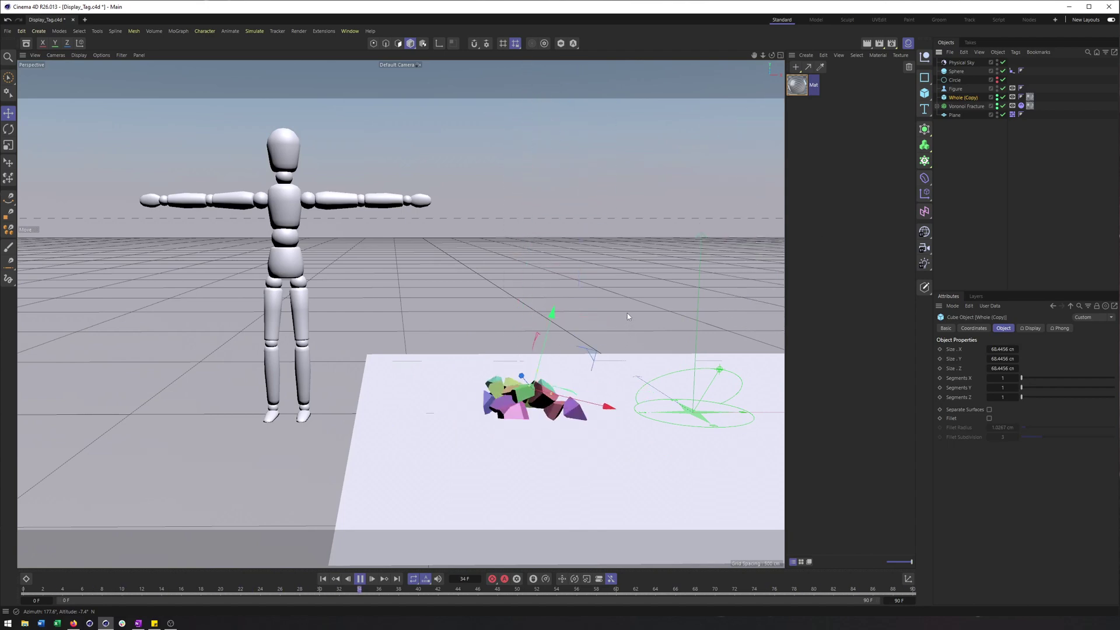
left_click_drag(628, 316, 576, 324, "alt")
left_click(359, 578)
left_click(323, 578)
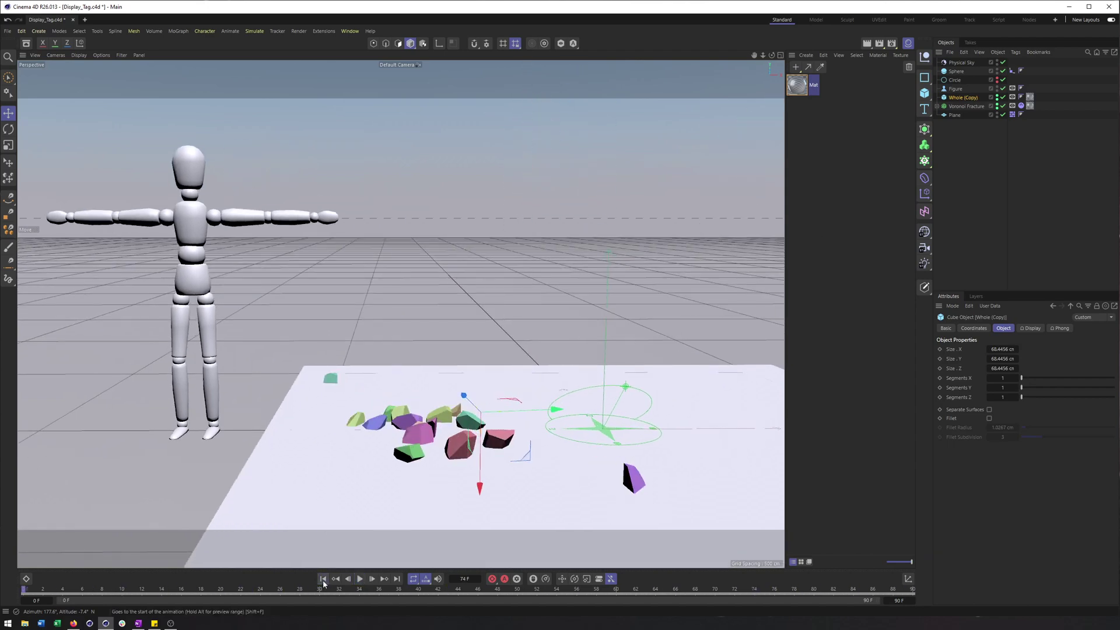
In the Whole (Copy) cube's Display tag, enable the Gouraud Shading mode override and turn Materials off
middle_click_drag(446, 182, 439, 256, "alt")
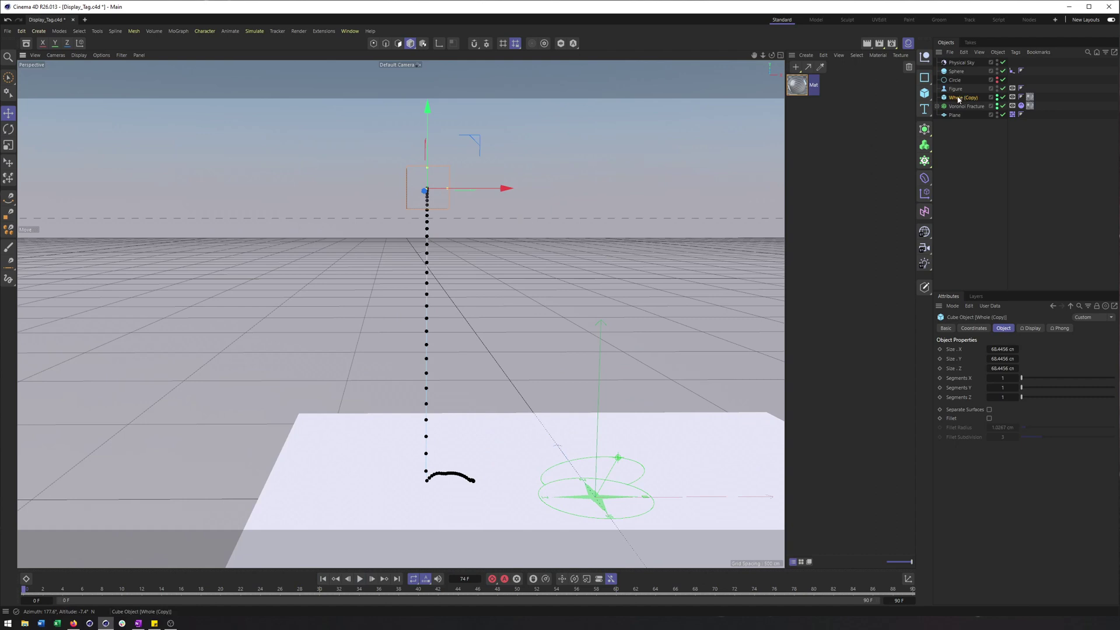
left_click(1012, 96)
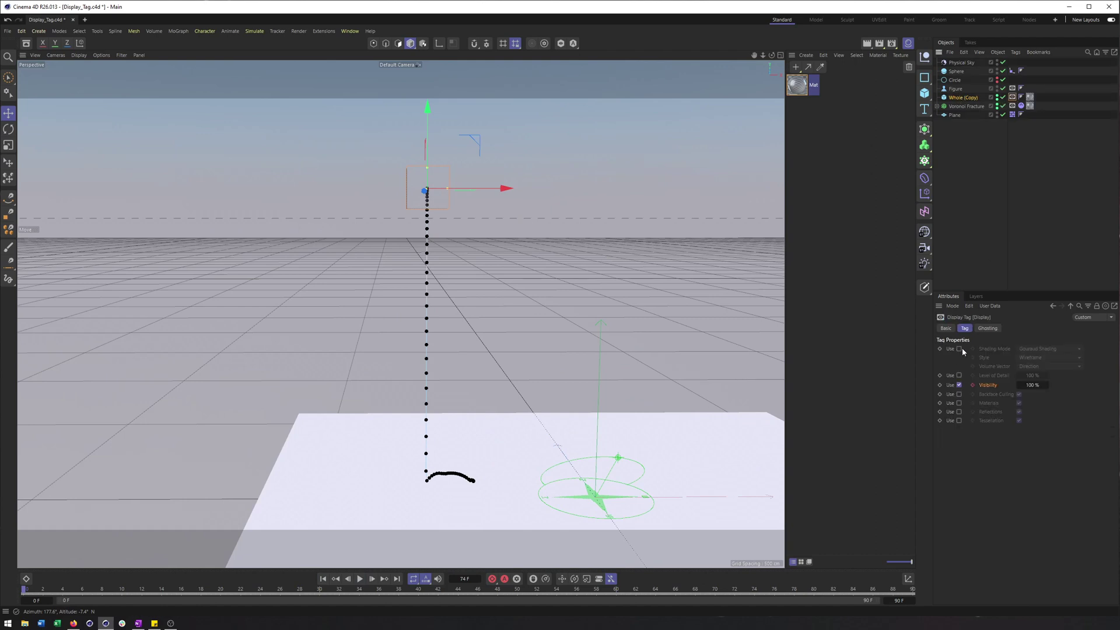
left_click(959, 349)
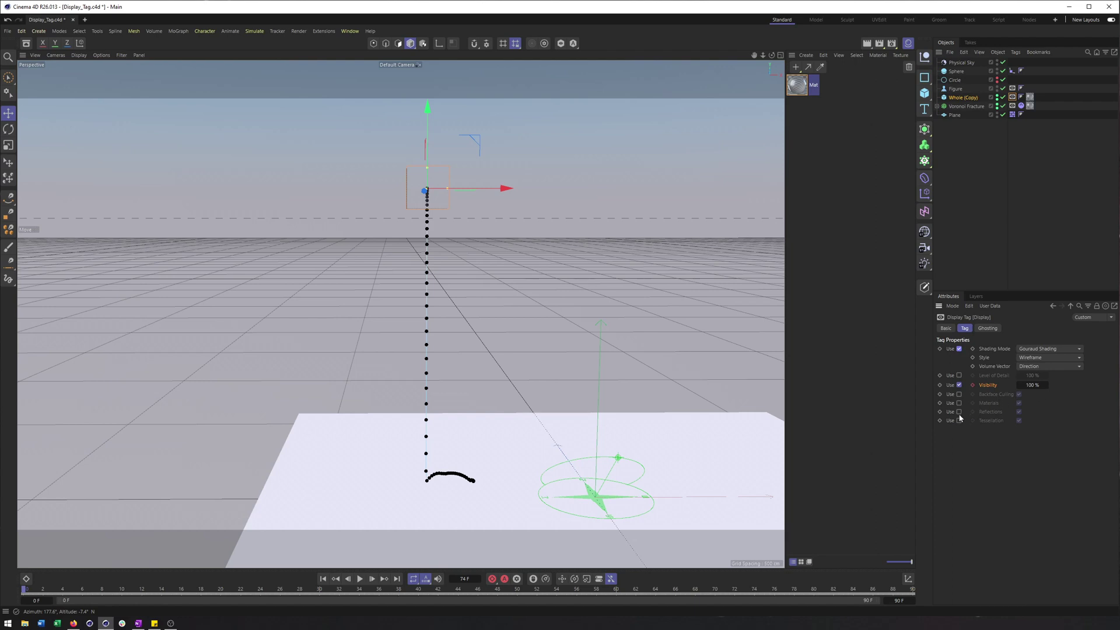
left_click(1019, 403)
left_click_drag(455, 236, 525, 271, "alt")
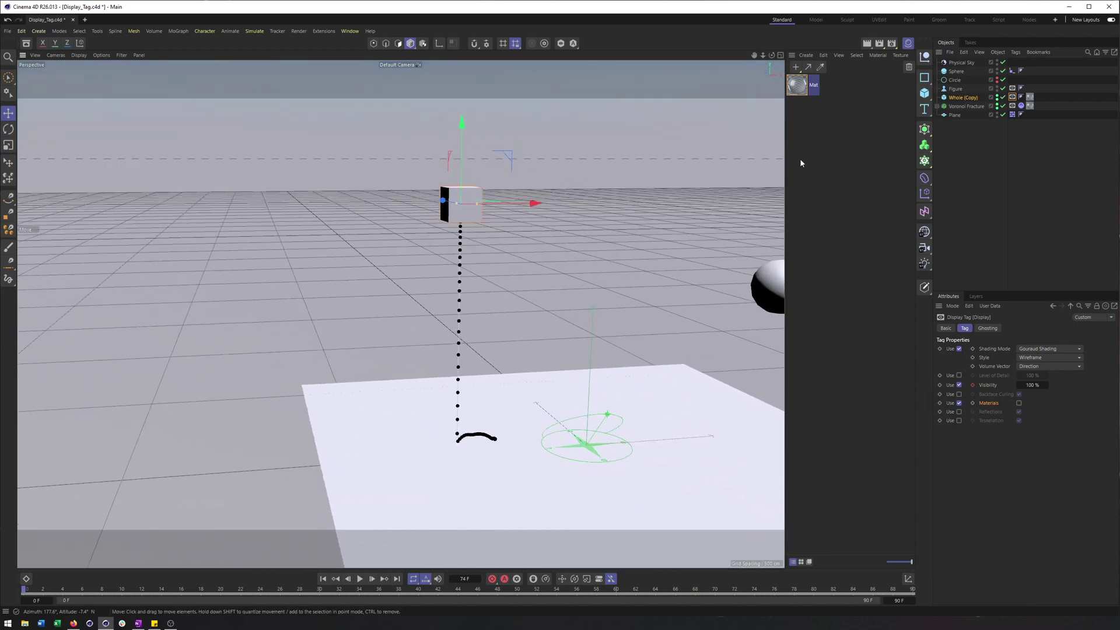
Hide the Physical Sky in the viewport, and play the animation before returning to the first frame
left_click(997, 62)
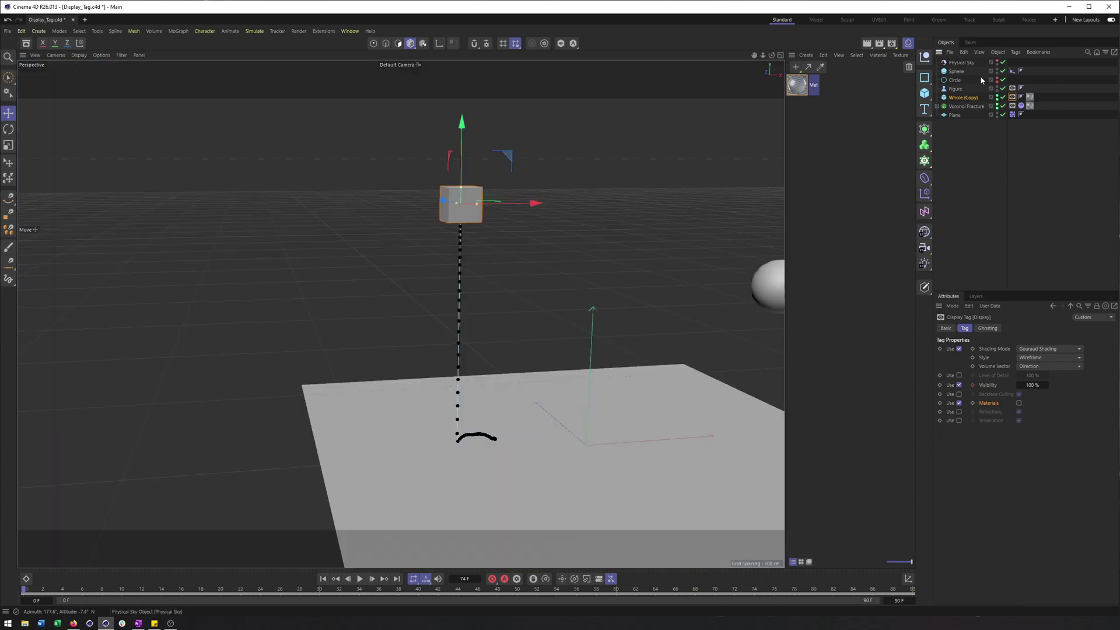
left_click(360, 579)
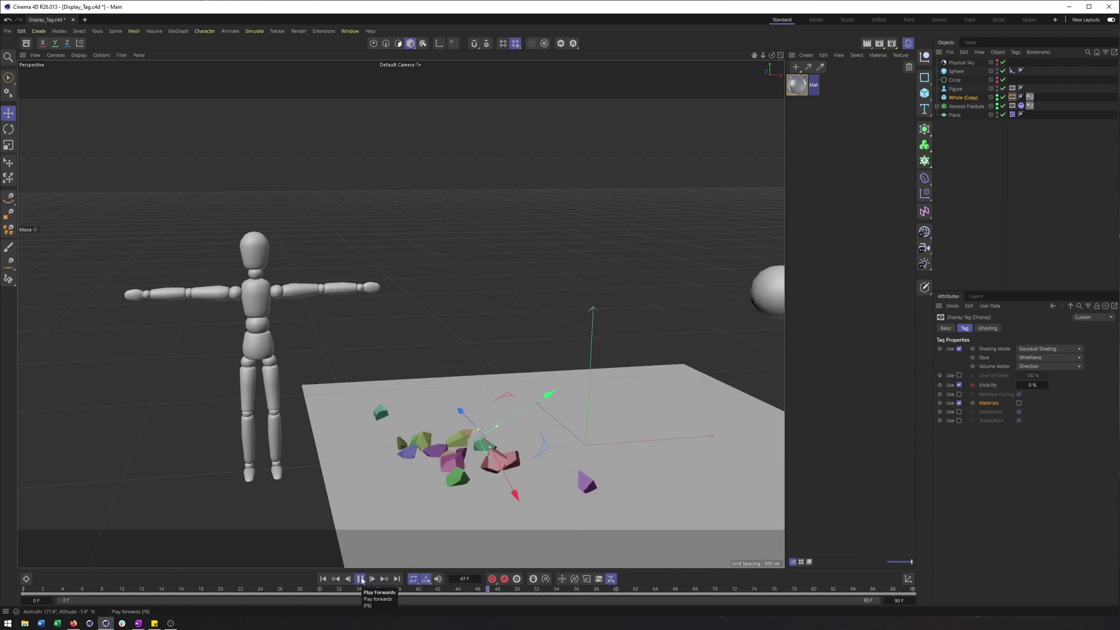
left_click(324, 579)
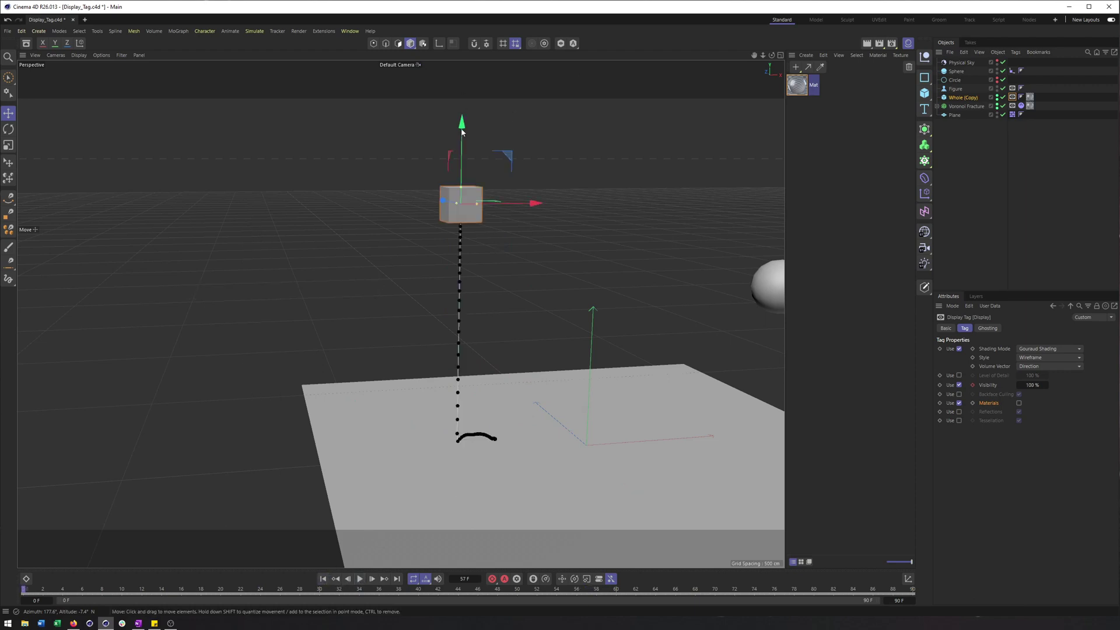
Render the viewport close up on the whole cube to compare its material with the viewport display
right_click_drag(458, 183, 512, 169, "alt")
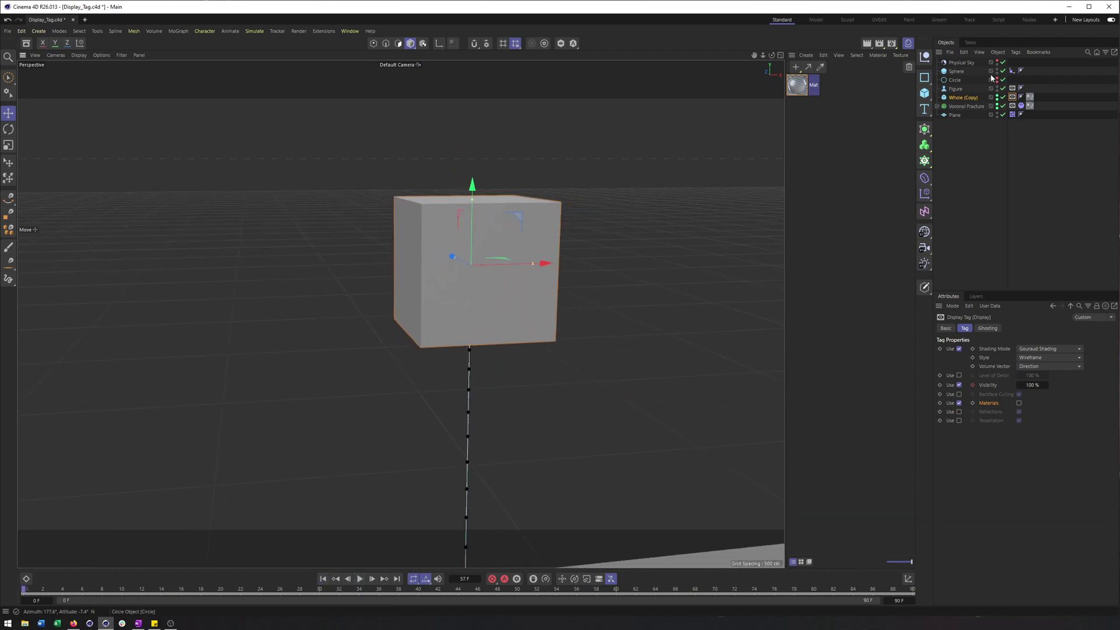
key("ctrl+r")
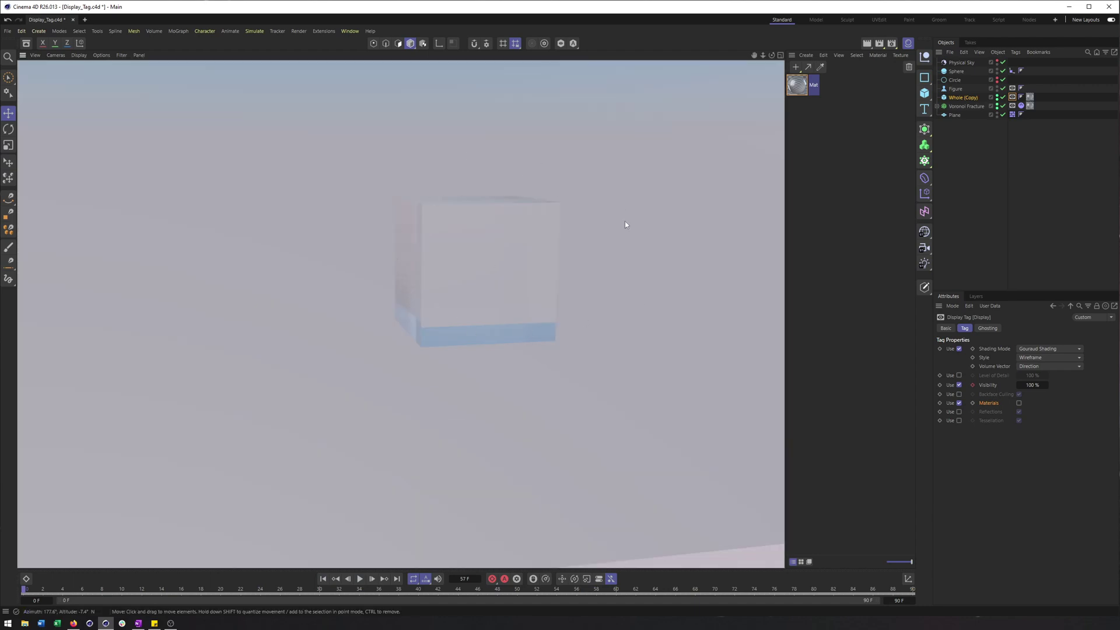
left_click(506, 286)
Select the sphere and play the animation up to frame 34
right_click_drag(530, 365, 452, 393, "alt")
middle_click_drag(557, 411, 480, 372, "alt")
left_click_drag(481, 377, 454, 374, "alt")
left_click(544, 316)
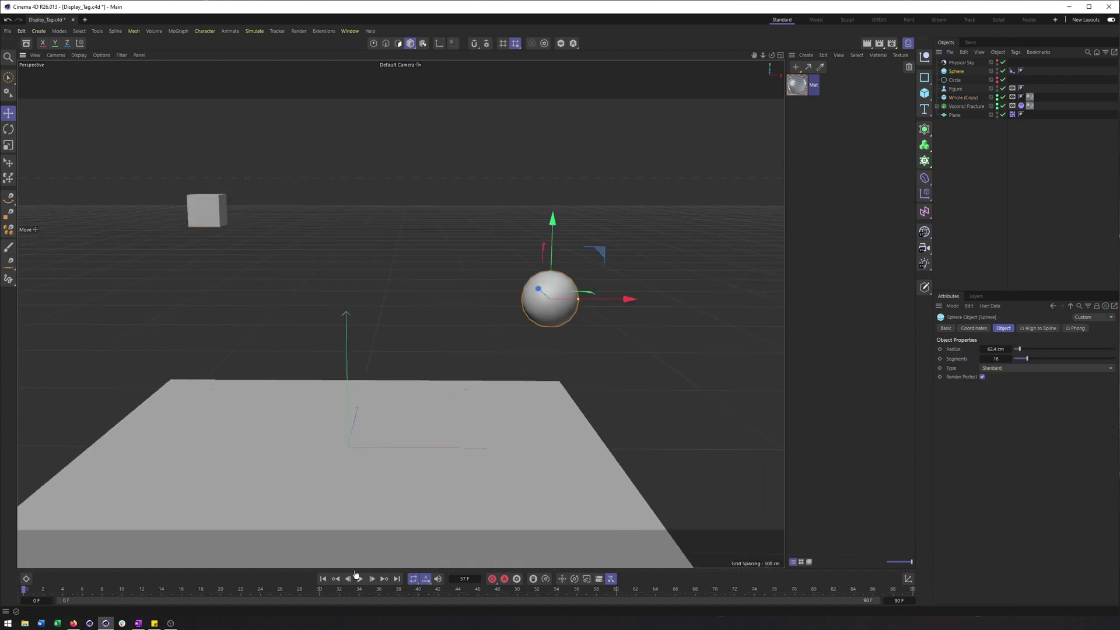
left_click(360, 579)
left_click(360, 578)
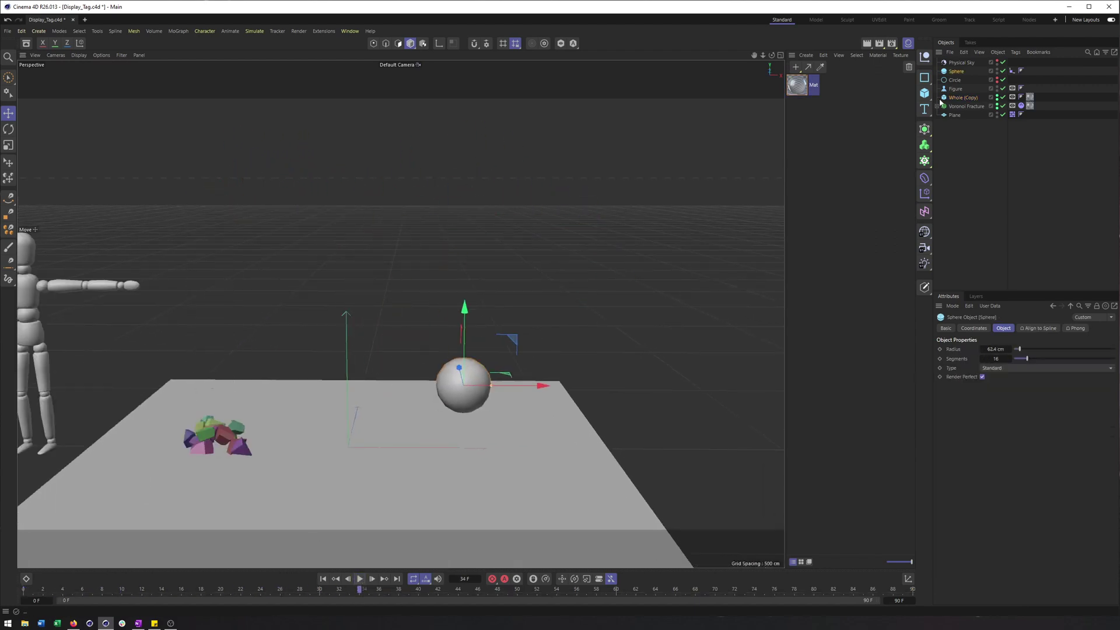
Add a Display tag to the sphere, and open the tag's Ghosting settings with the animation advanced to frame 44
right_click(959, 72)
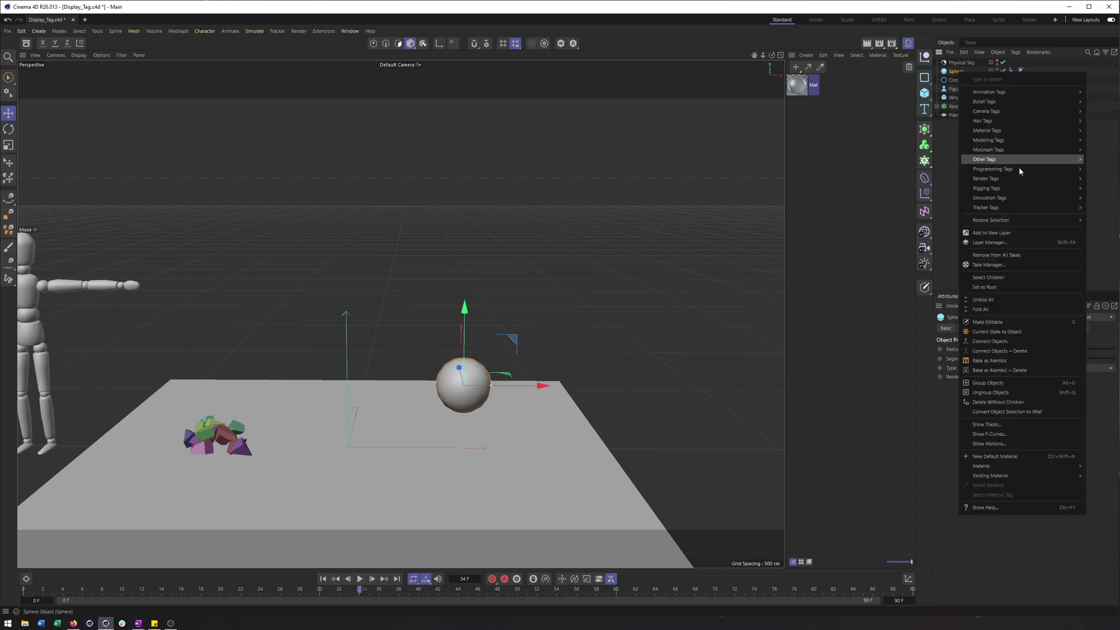
mouse_move(1074, 179)
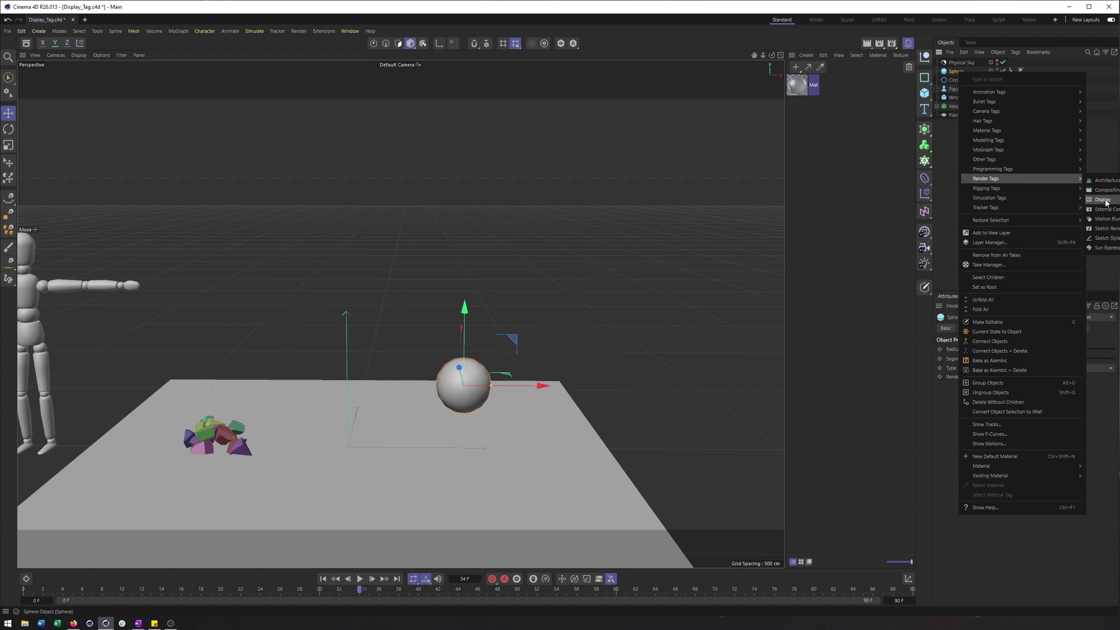
left_click(1102, 199)
left_click(357, 580)
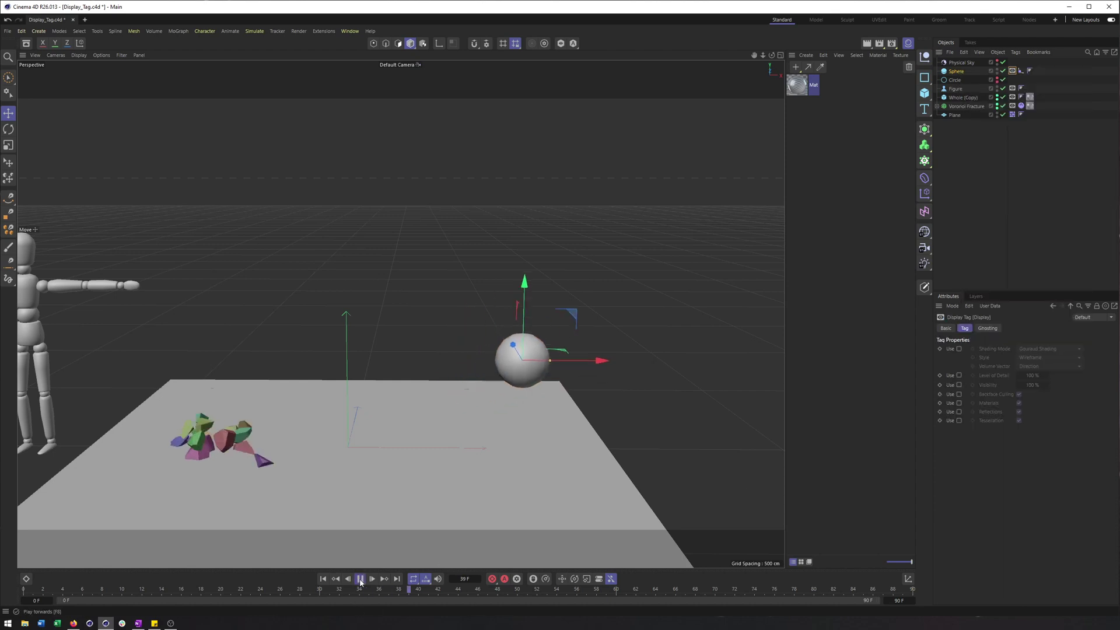
left_click(987, 327)
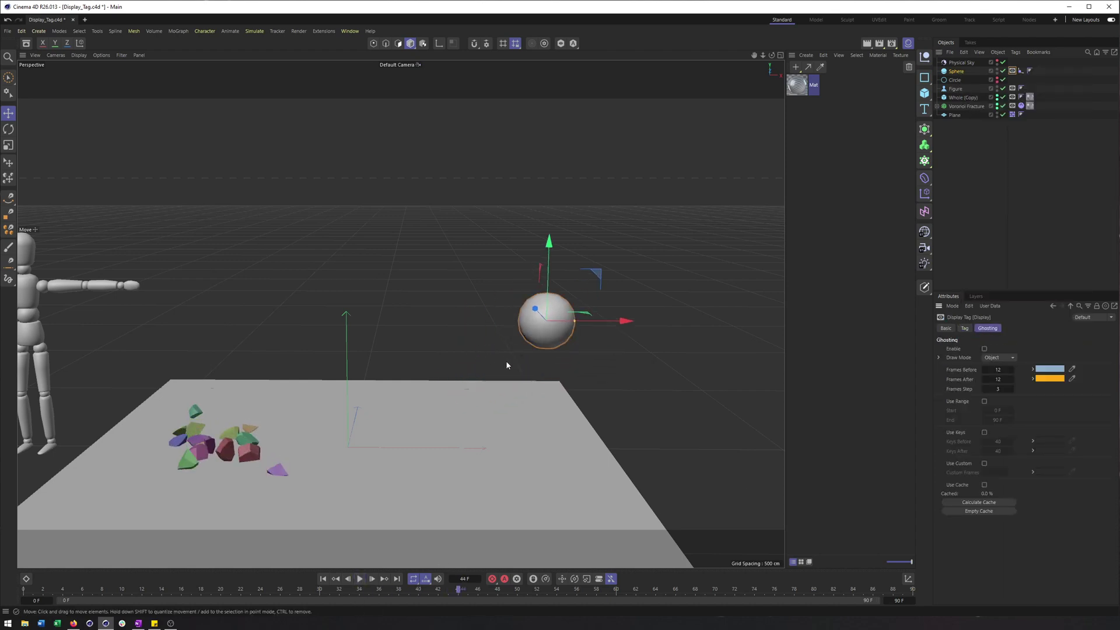
Enable ghosting on the sphere's Display tag, keeping the Object draw mode, and set its shading mode to Gouraud Shading
left_click_drag(506, 360, 509, 365, "alt")
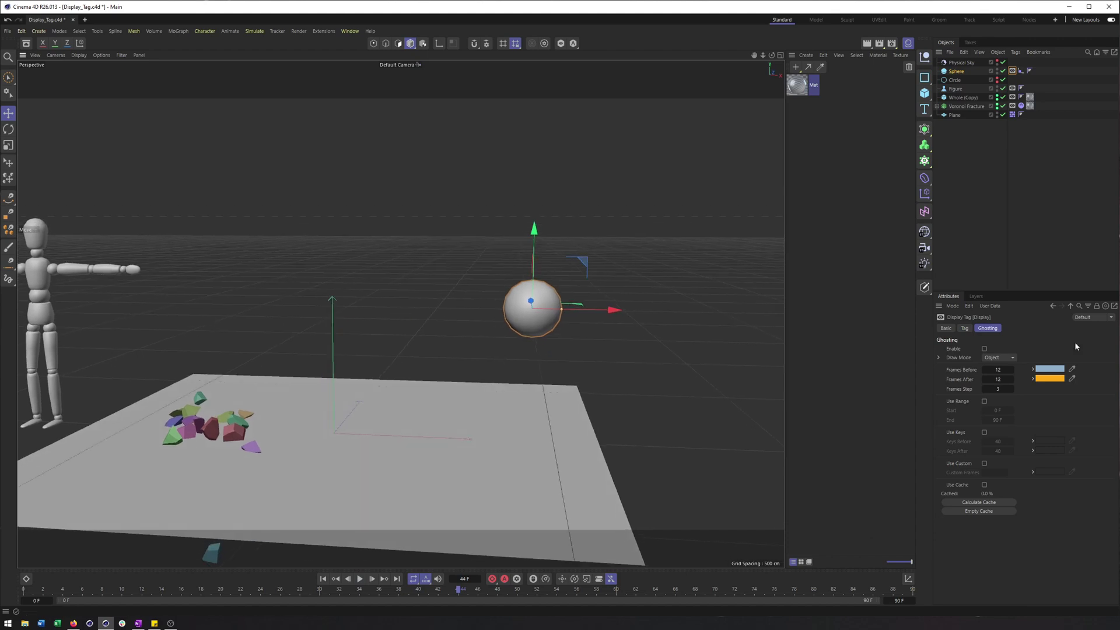
left_click(985, 349)
left_click(939, 358)
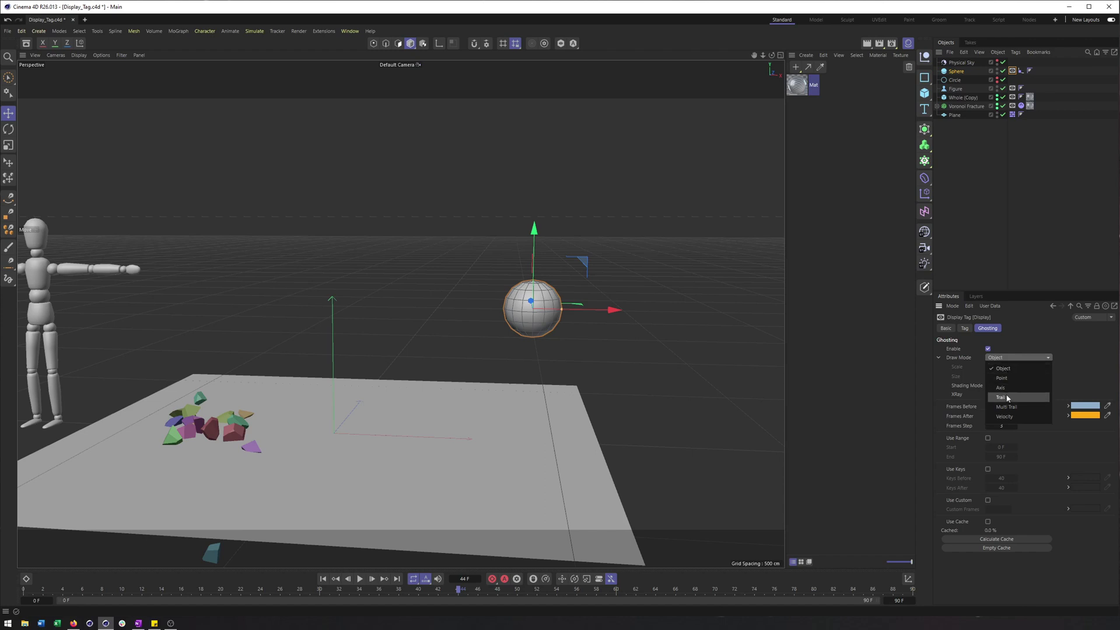
left_click(1047, 361)
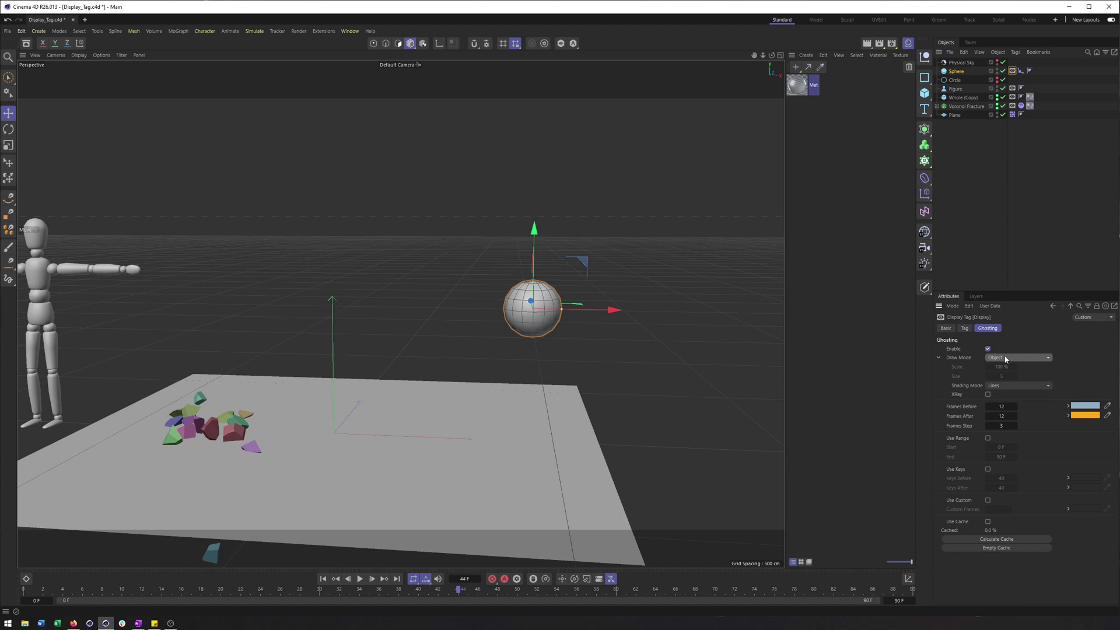
left_click(1021, 386)
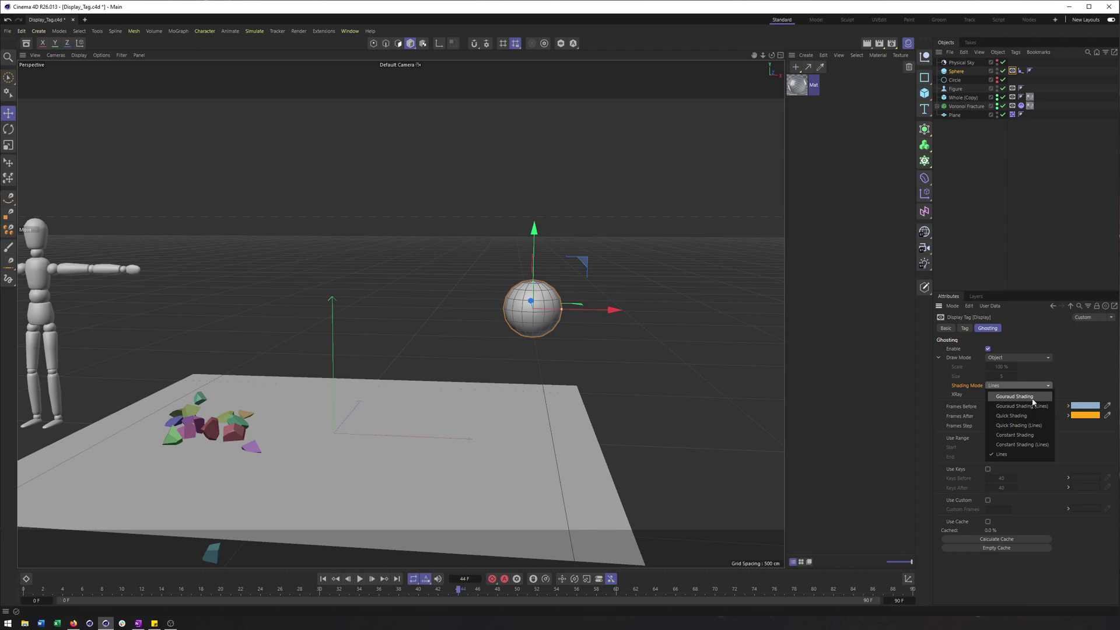
left_click(1021, 397)
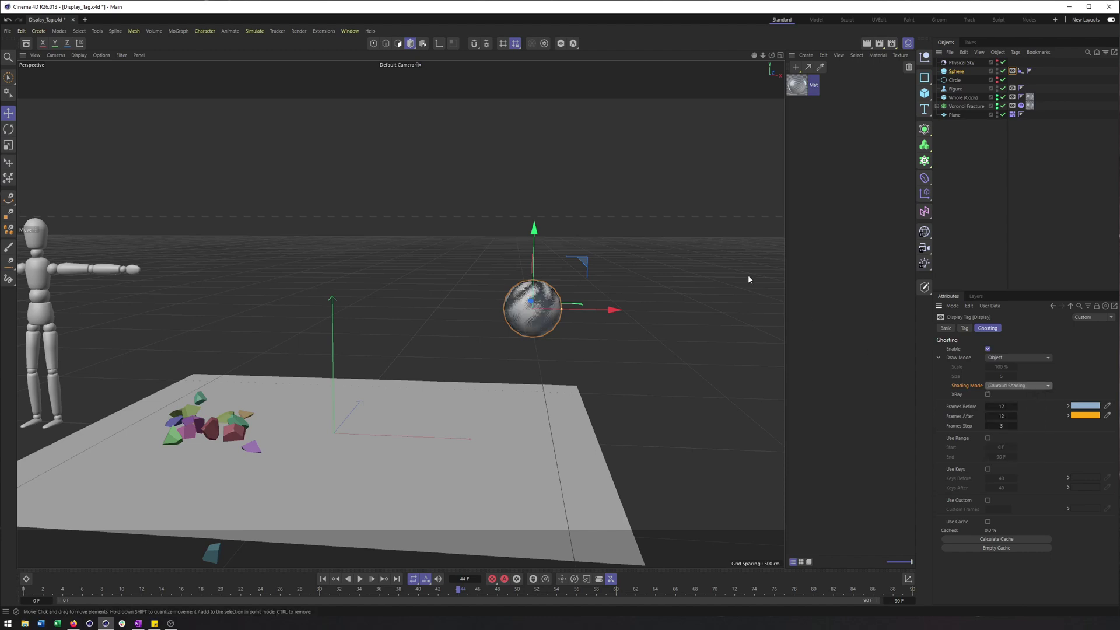
Calculate the sphere's ghosting cache from the first frame, and play the animation, stopping at frame 9
left_click(360, 579)
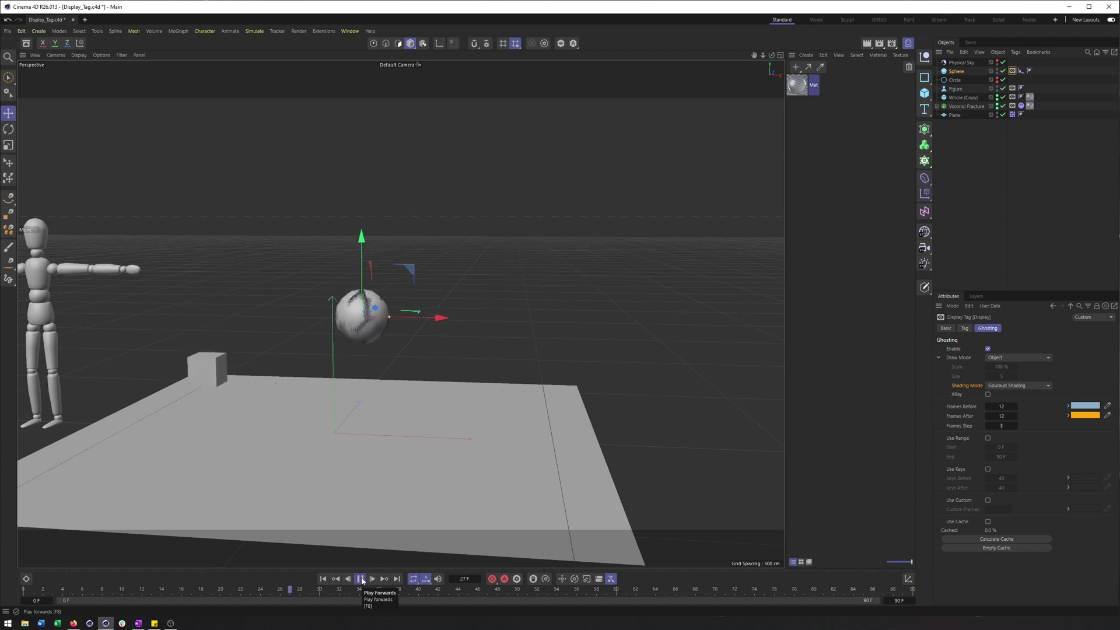
left_click(361, 579)
left_click(323, 578)
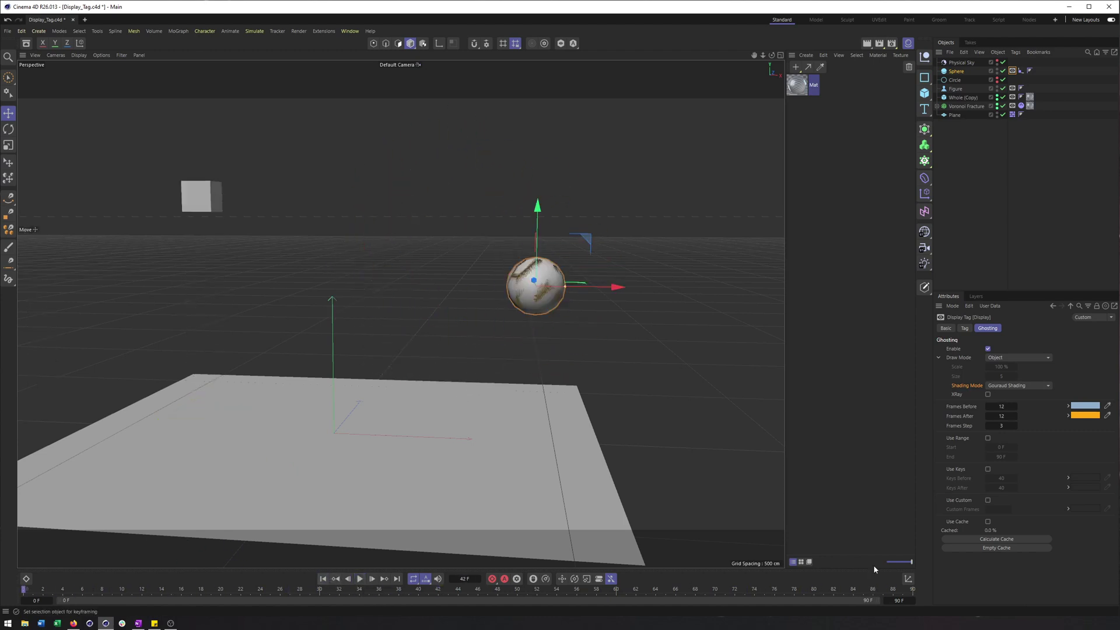
left_click(1009, 541)
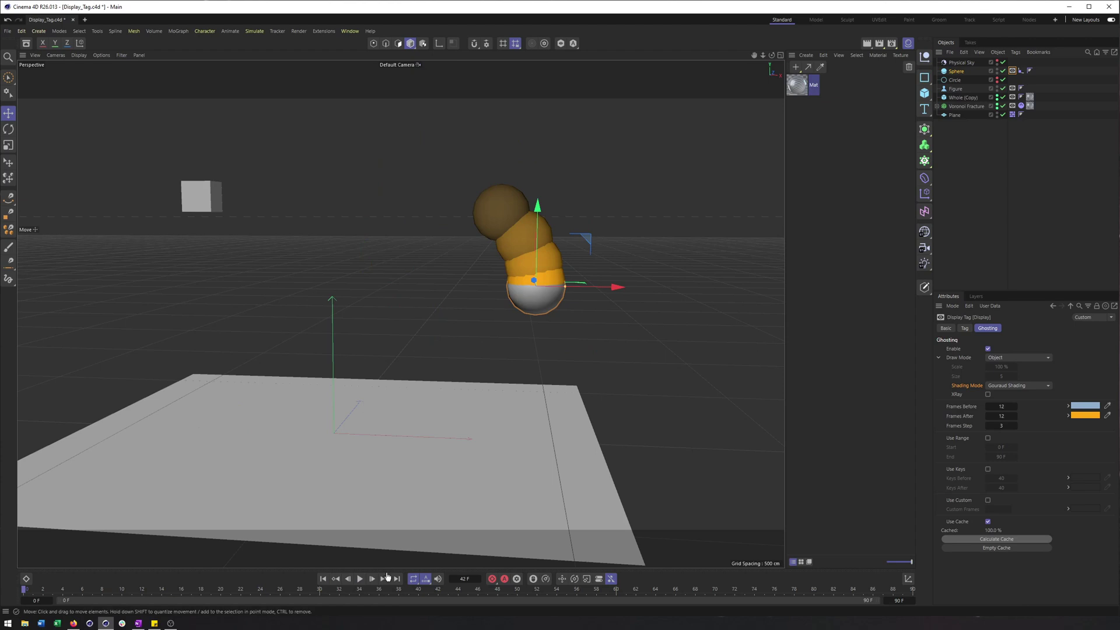
left_click(360, 579)
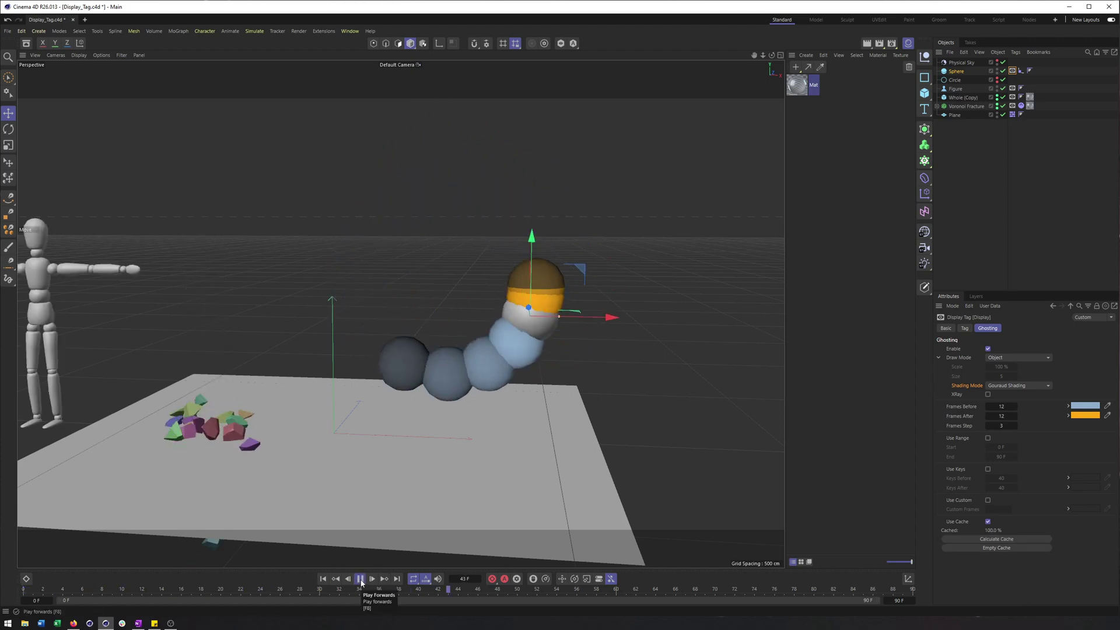
left_click(360, 579)
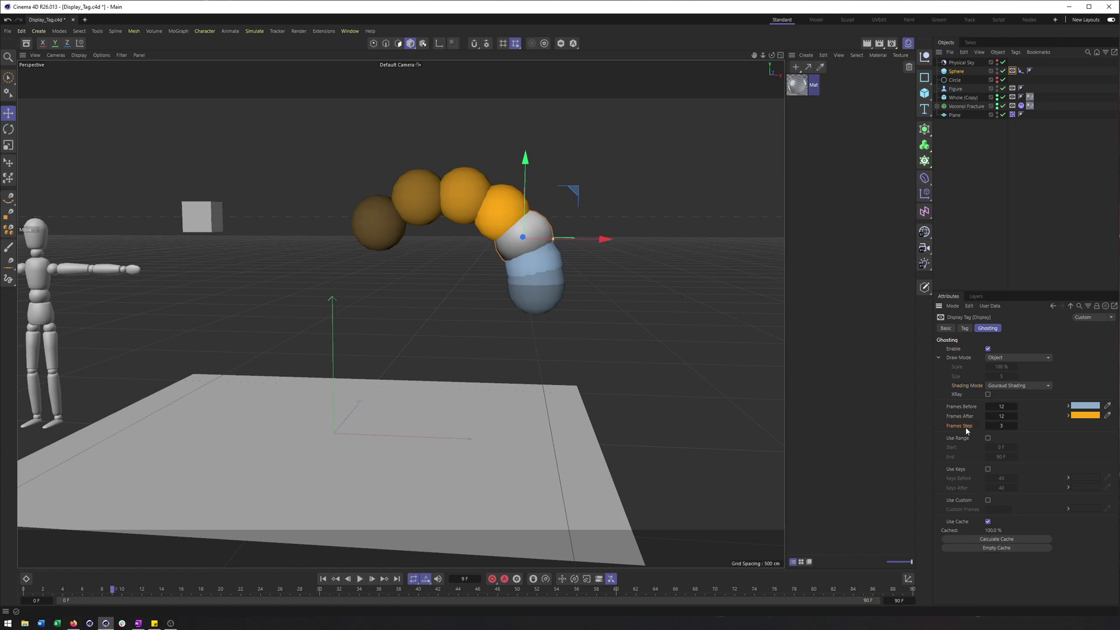
Try a ghosting Frames Step of 1 on the sphere and set it back to 3
left_click(994, 425)
left_click(988, 427)
left_click(988, 427)
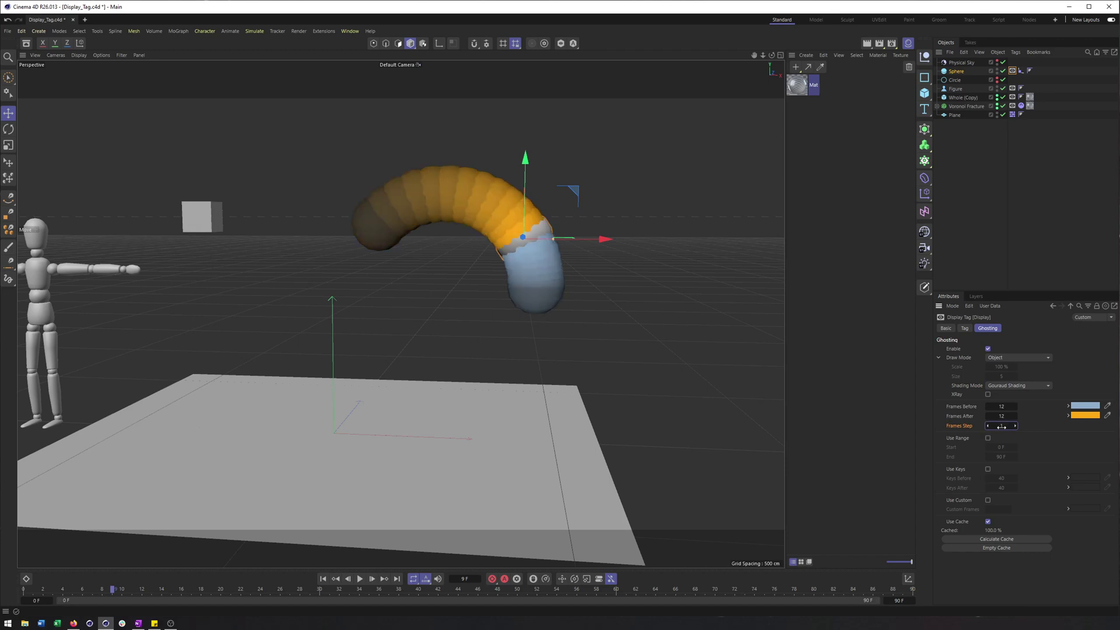
left_click(1015, 425)
left_click(1015, 426)
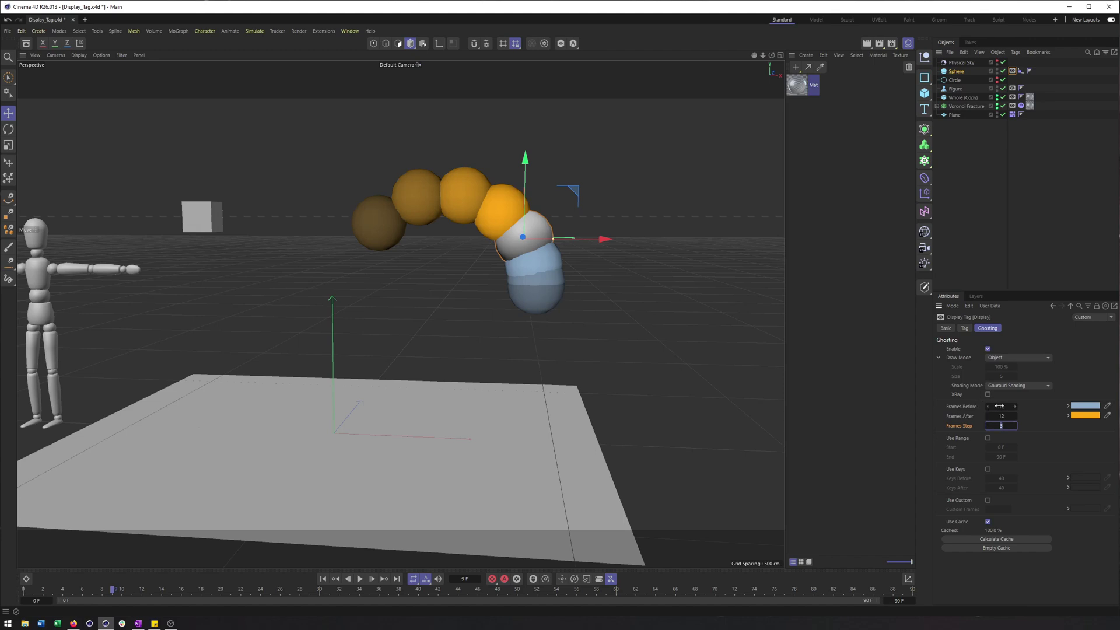
Scrub the timeline between frames 0 and 33 to examine the ghosts drawn before and after the sphere
left_click(1000, 406)
left_click(959, 416)
left_click_drag(103, 589, 2, 595)
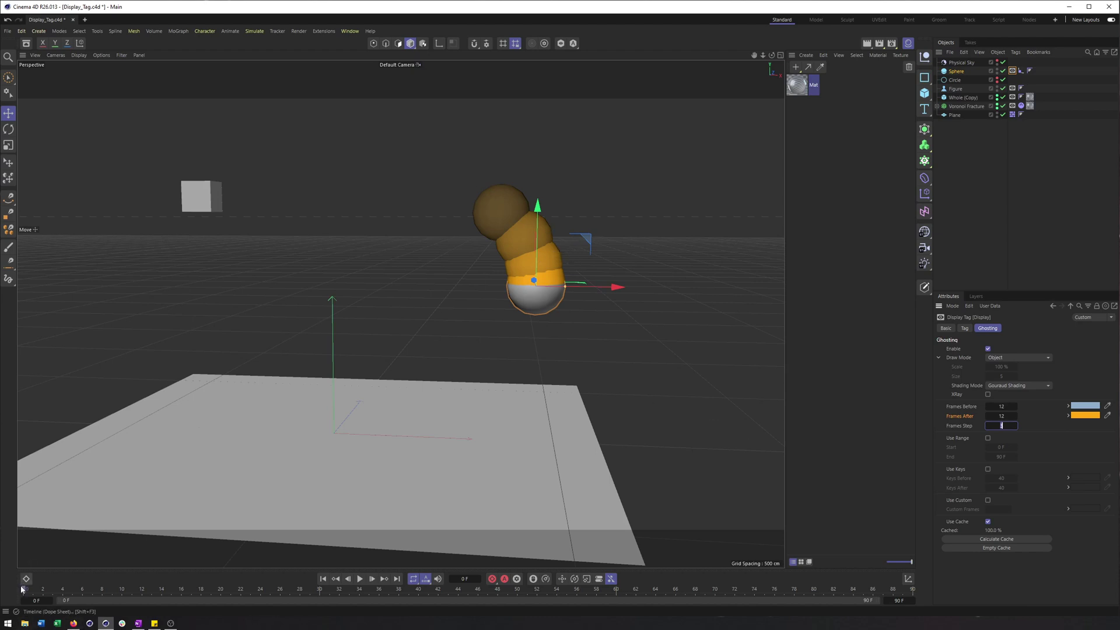
left_click(71, 584)
left_click_drag(71, 581, 257, 576)
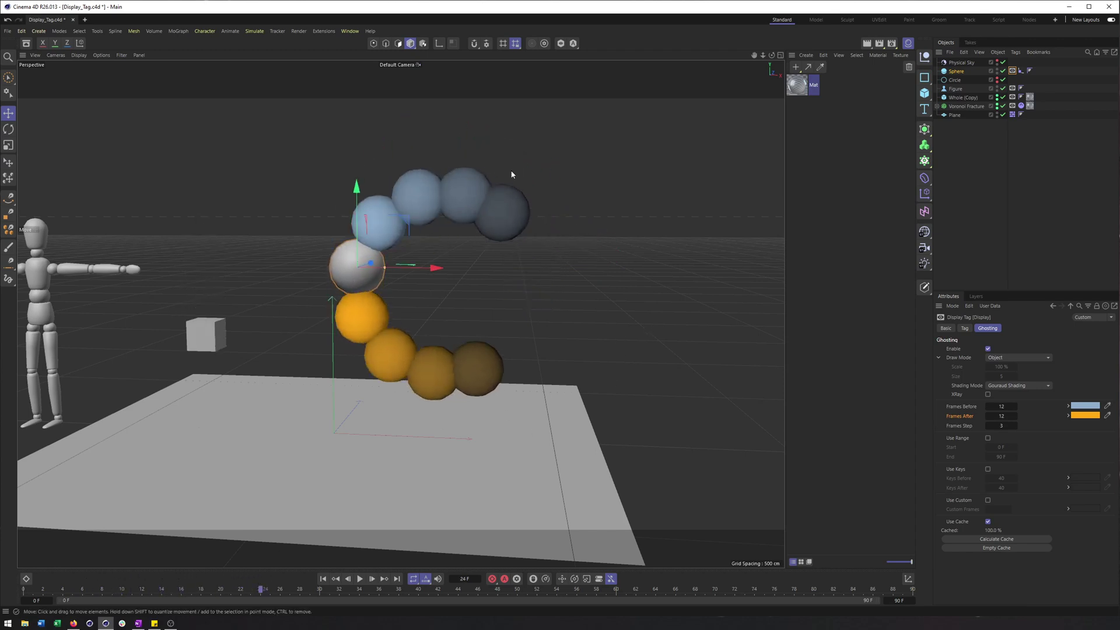
left_click_drag(273, 591, 161, 591)
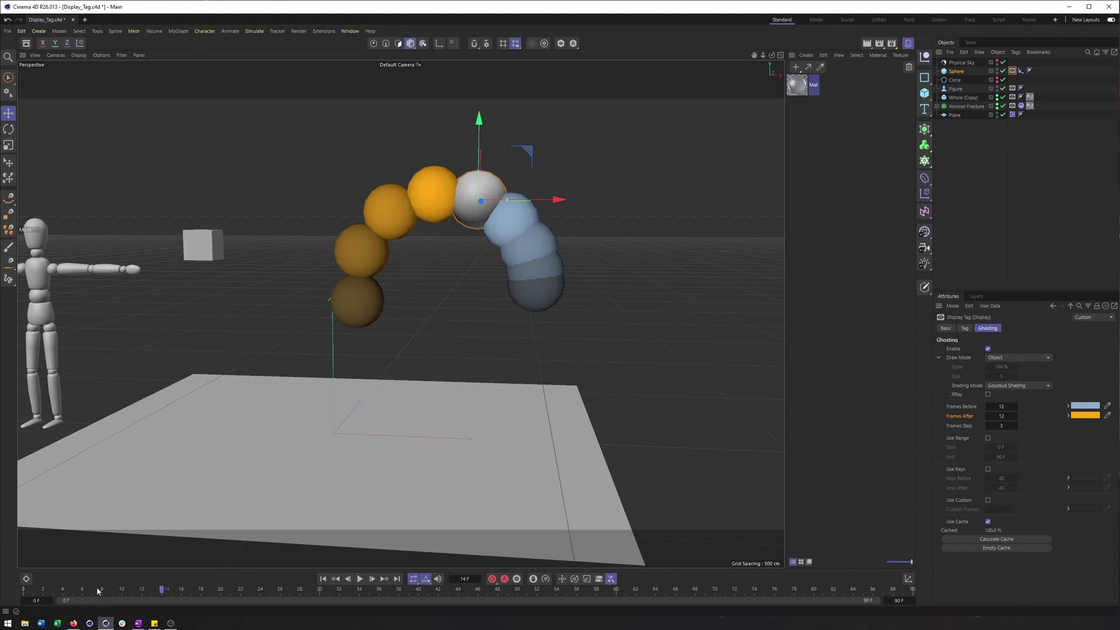
left_click_drag(163, 592, 346, 585)
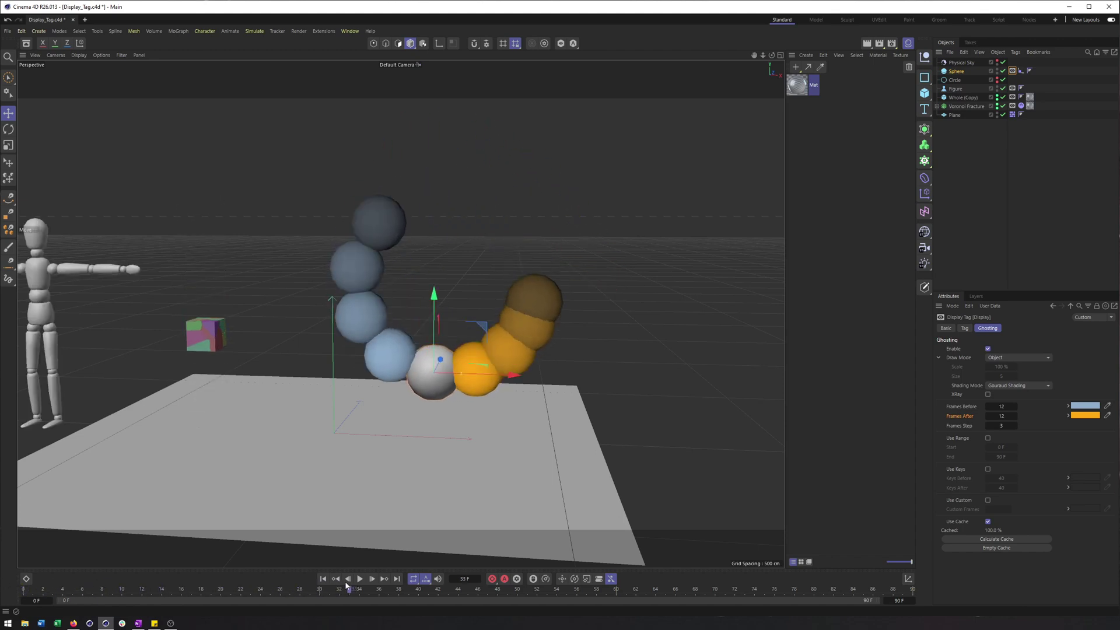
Set the sphere's ghosting to 6 frames before and 6 frames after, with a Frames Step of 1
left_click(988, 416)
left_click(988, 416)
left_click(988, 416)
left_click(988, 416)
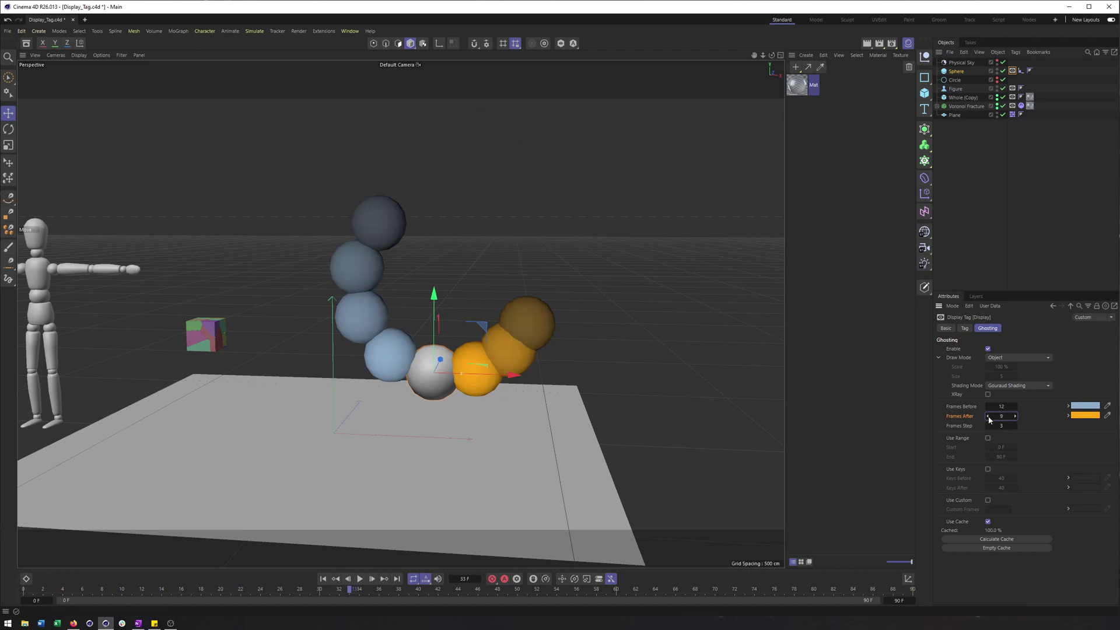
left_click(988, 417)
left_click(988, 416)
left_click(988, 407)
left_click(988, 407)
left_click(988, 407)
left_click(988, 407)
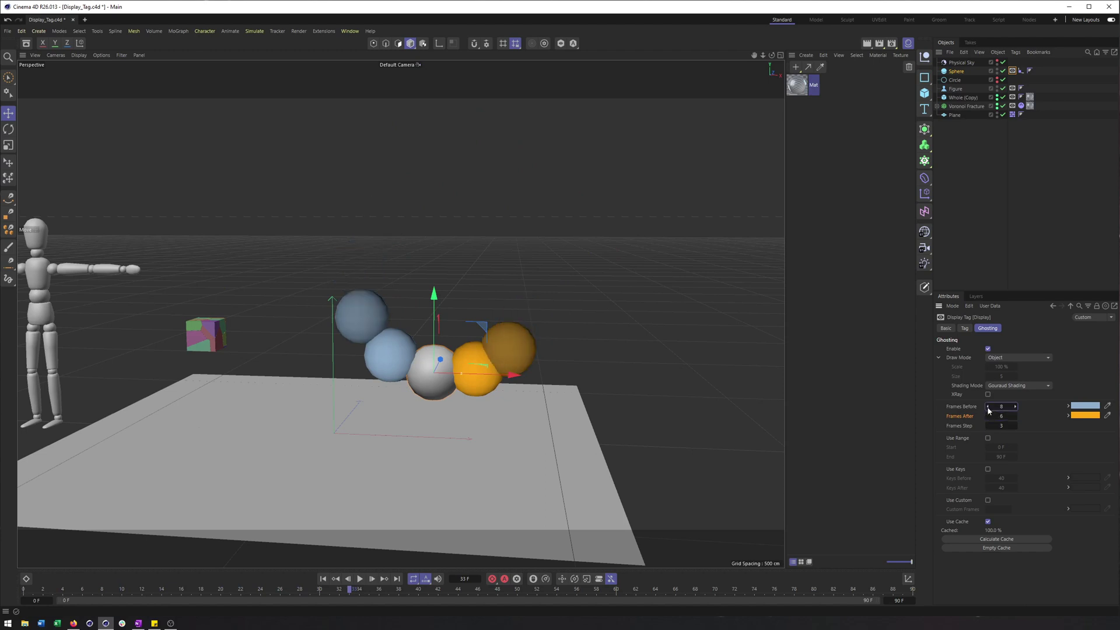
left_click(988, 407)
left_click(989, 407)
left_click(988, 426)
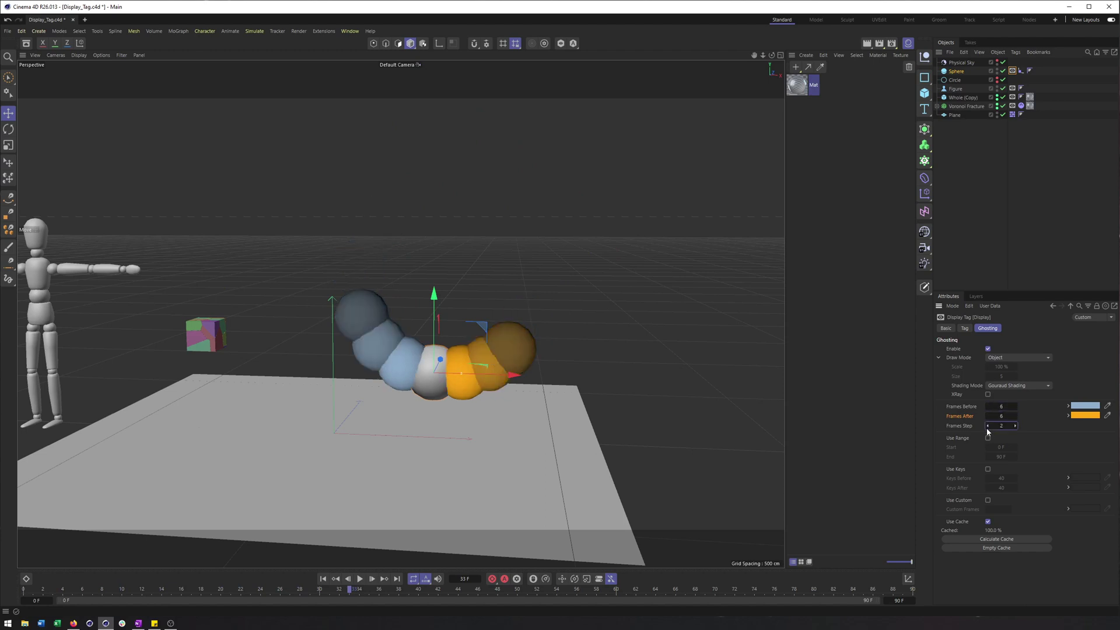
left_click(988, 426)
Play the animation repeatedly to examine the denser ghost trail around the sphere, stopping at frame 36
left_click(360, 580)
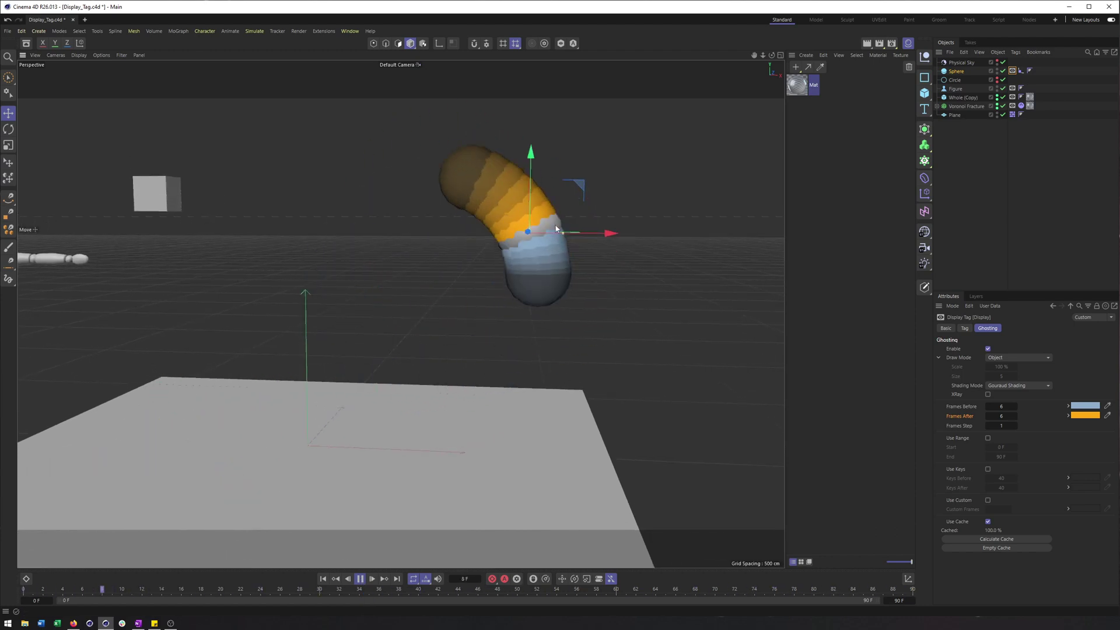
left_click(360, 580)
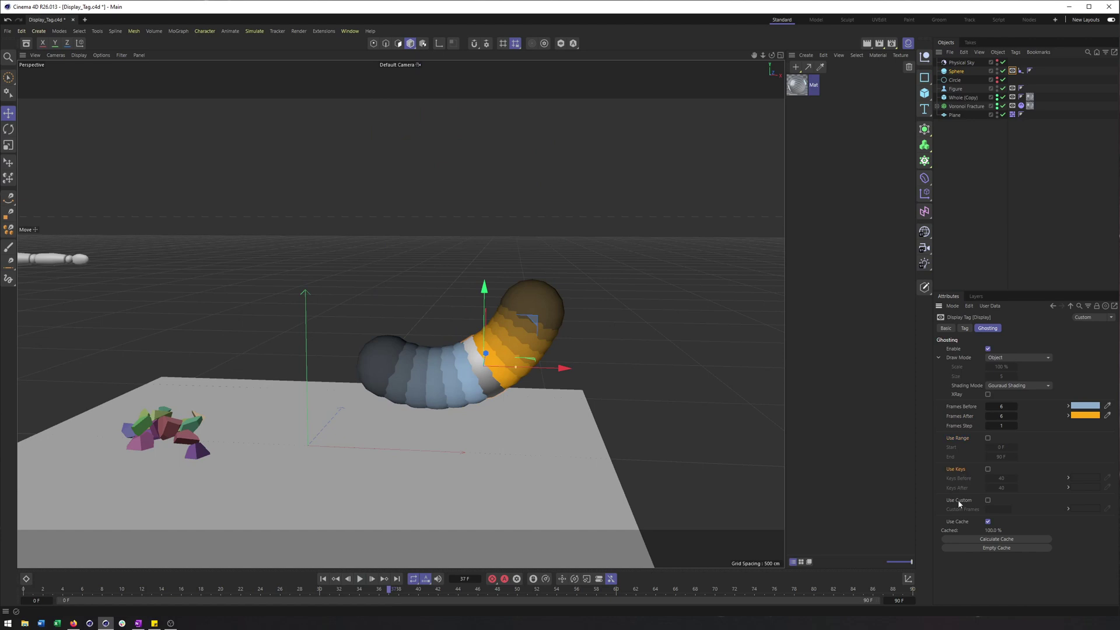
middle_click_drag(505, 396, 502, 404, "alt")
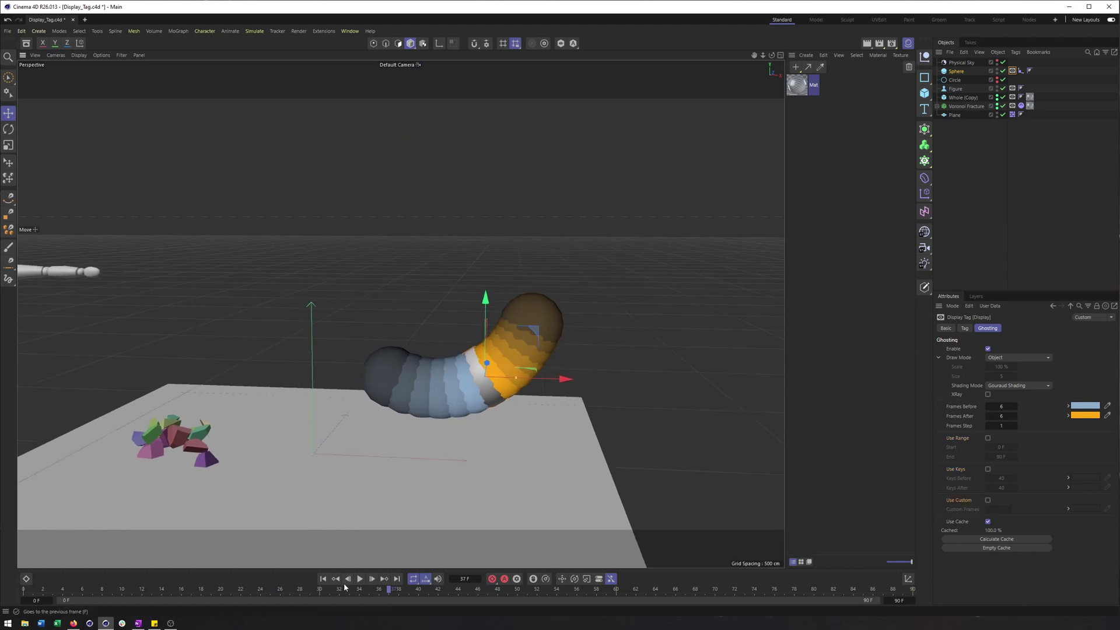
left_click(322, 580)
left_click(361, 579)
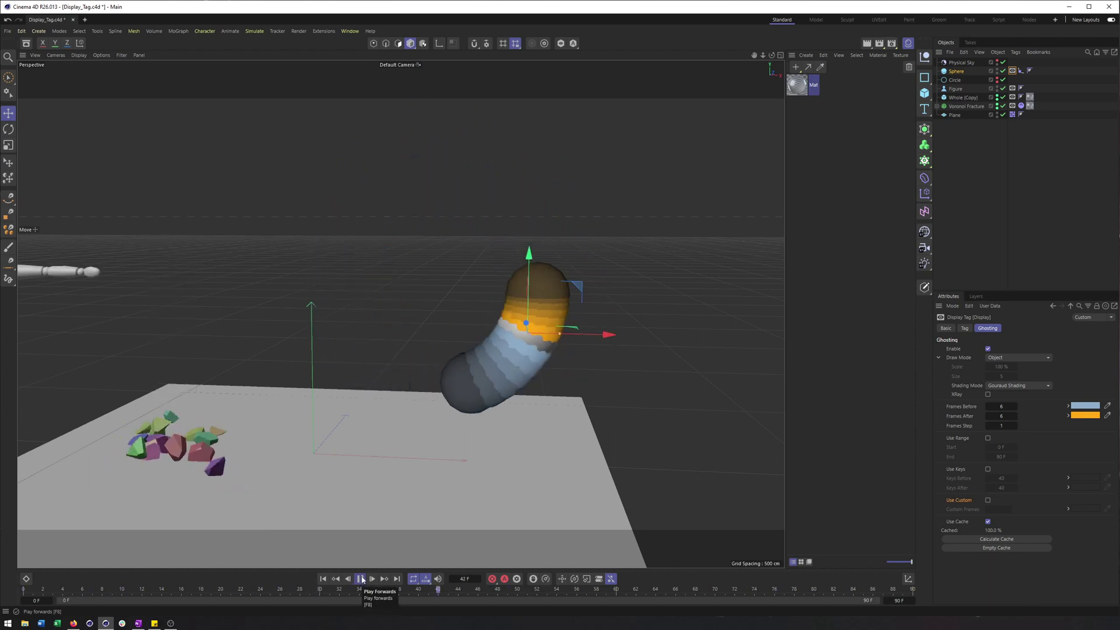
left_click(361, 580)
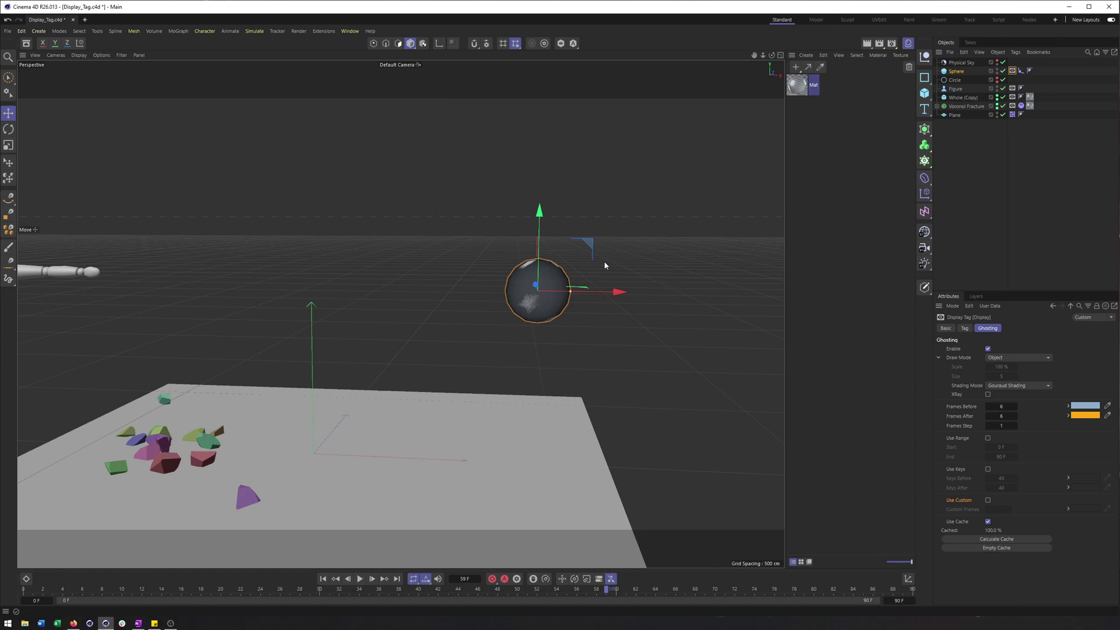
left_click(360, 579)
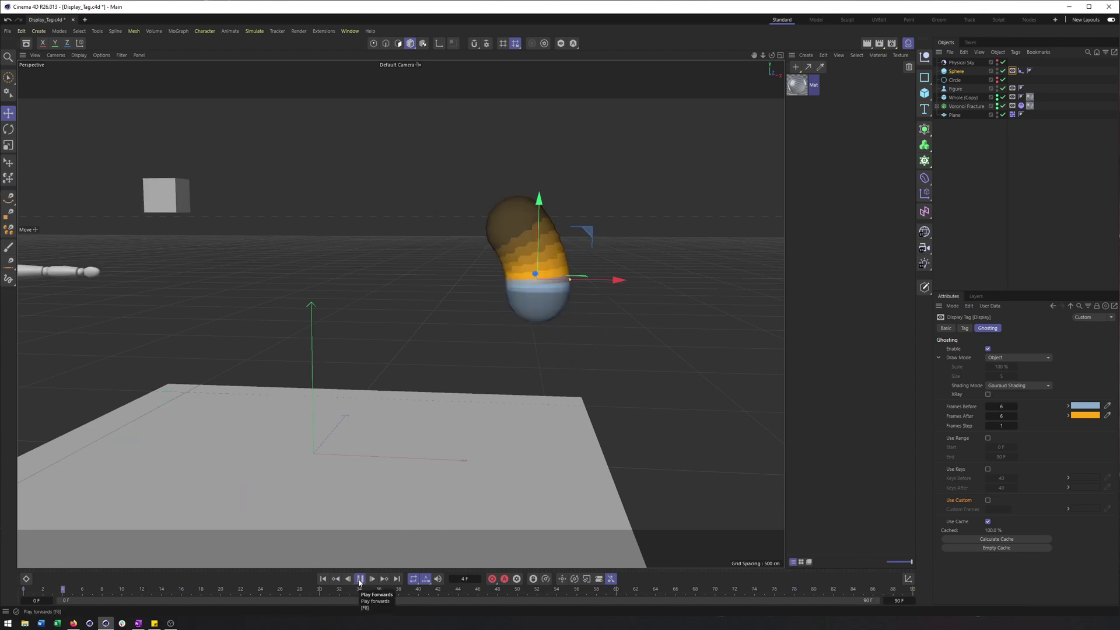
left_click(360, 579)
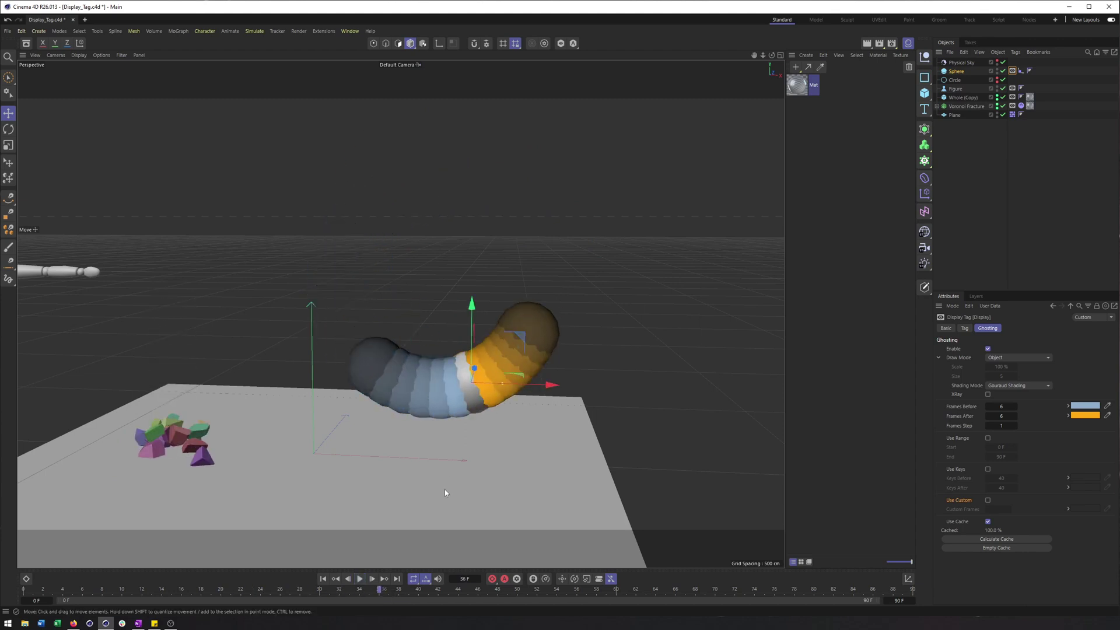
Render the viewport close up on the sphere at frame 36 to check the ghosts in the render, and move the error dialog aside
mouse_move(378, 593)
left_mouse_down()
mouse_move(107, 546)
mouse_move(487, 567)
mouse_move(375, 576)
left_mouse_up()
right_click_drag(471, 376, 604, 366, "alt")
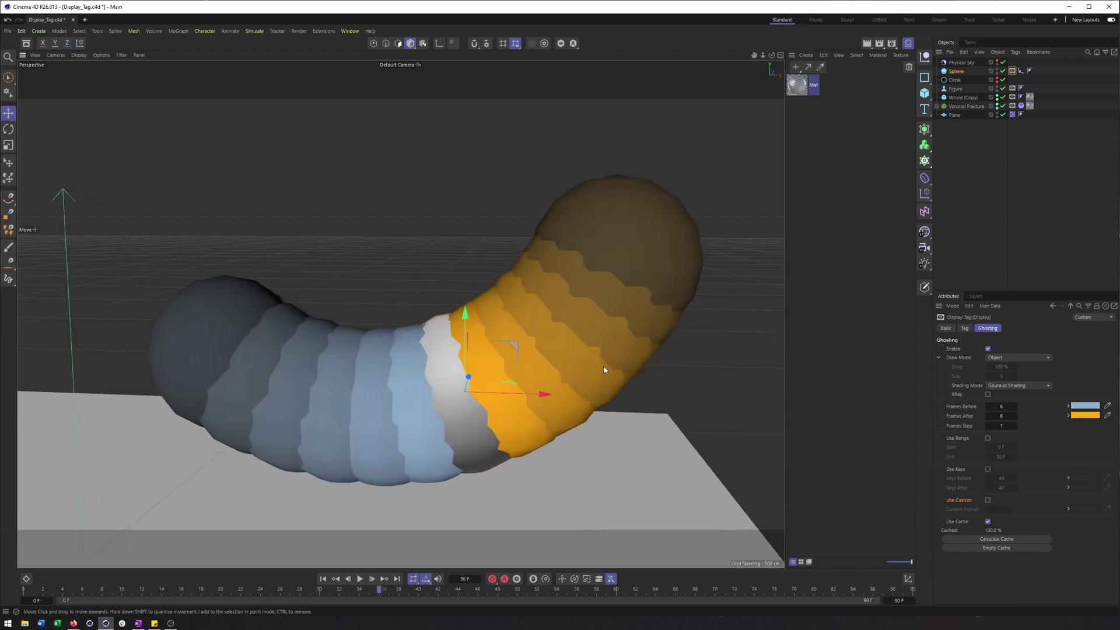
middle_click_drag(620, 376, 585, 381, "alt")
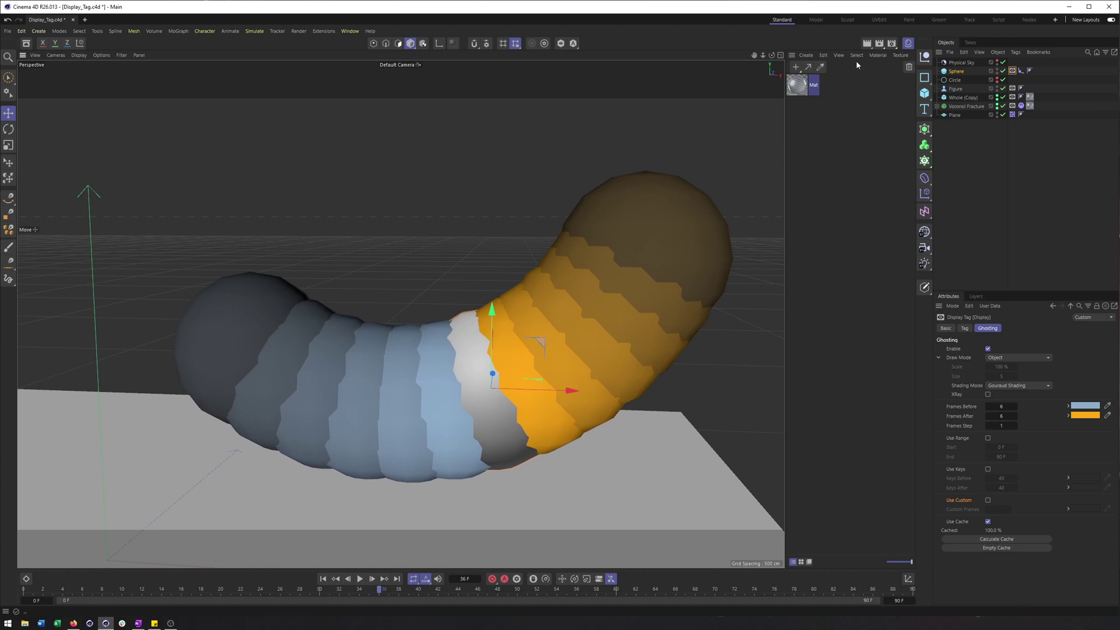
left_click(867, 44)
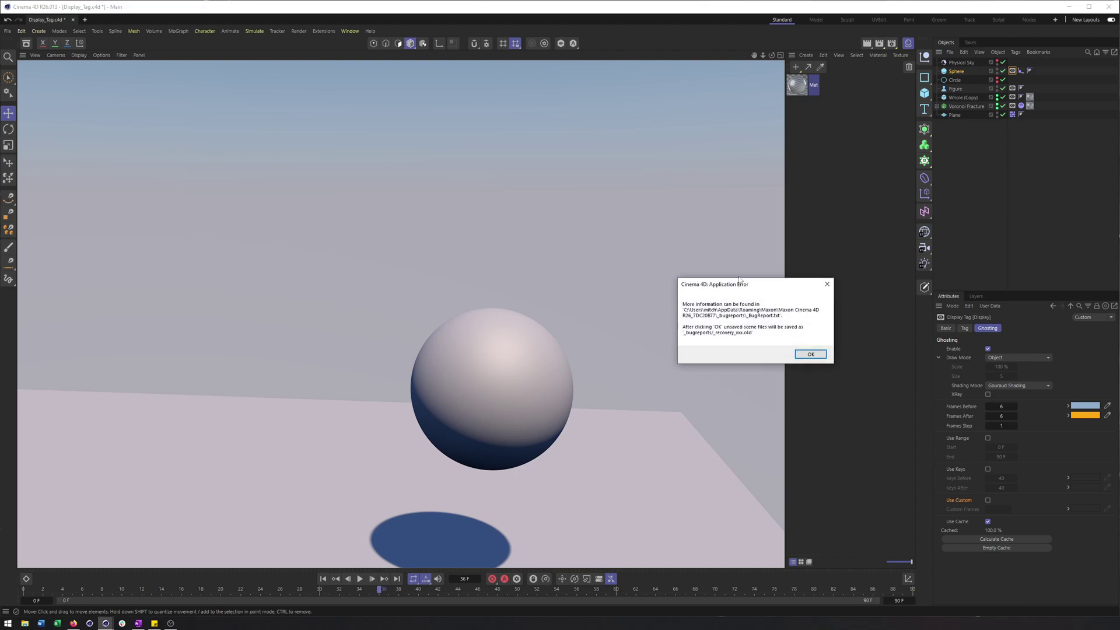
left_click_drag(739, 279, 671, 221)
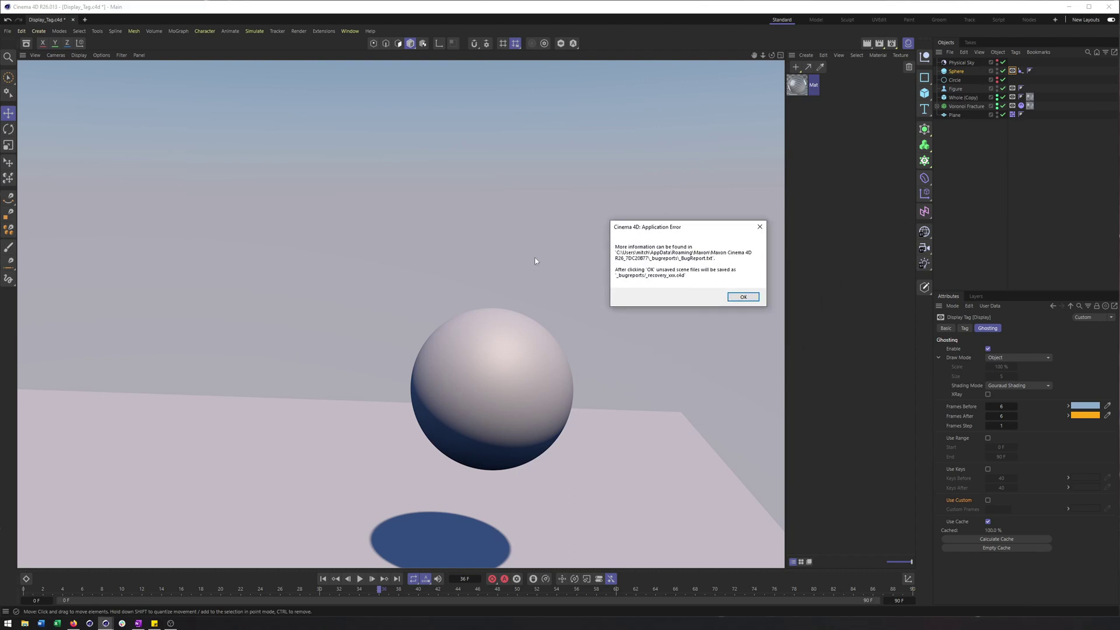